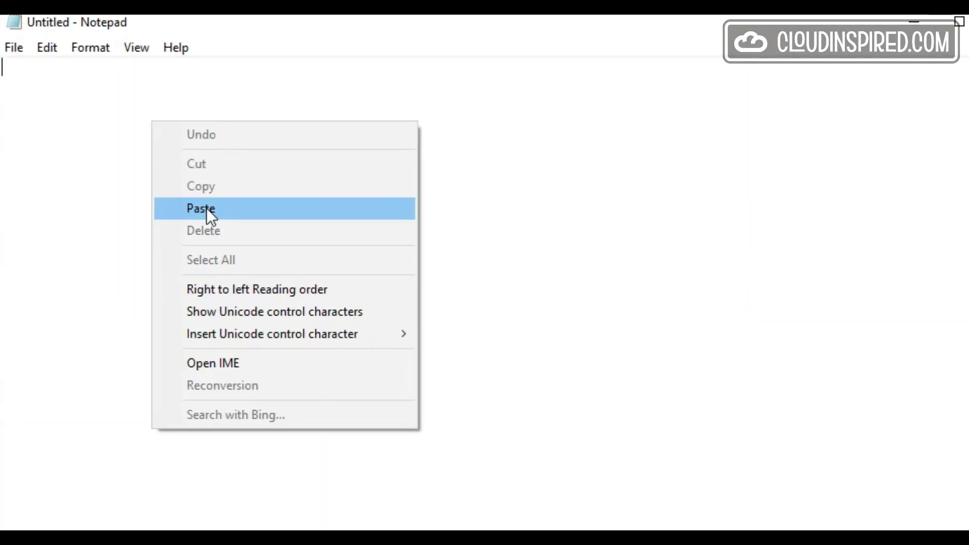
Step: Paste the copied sensitive text into the empty Notepad note to test the clipboard block
click(207, 208)
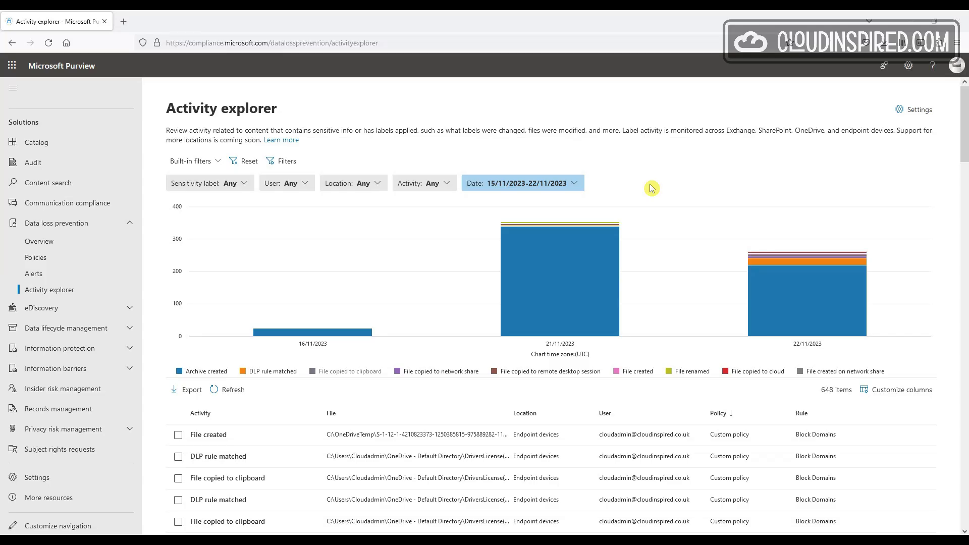
mouse_move(593, 278)
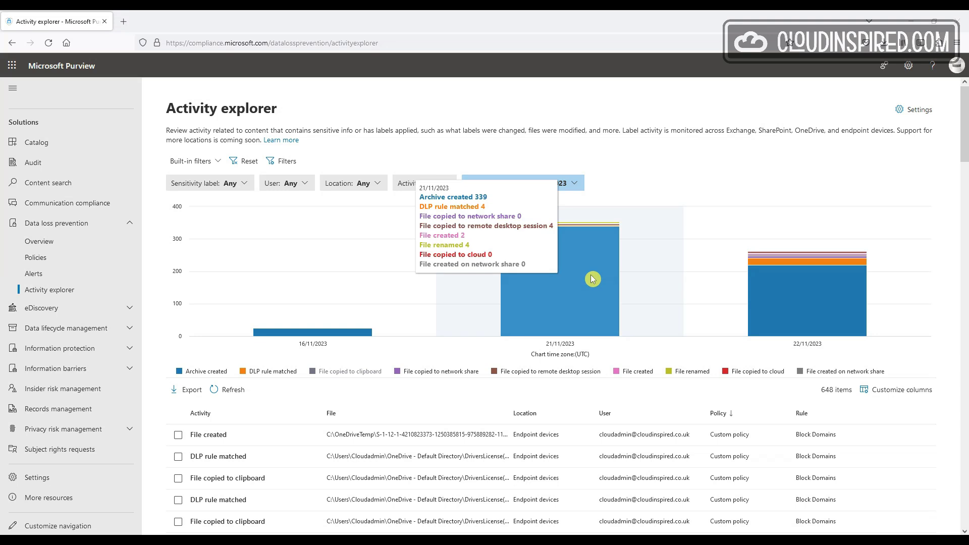
mouse_move(775, 300)
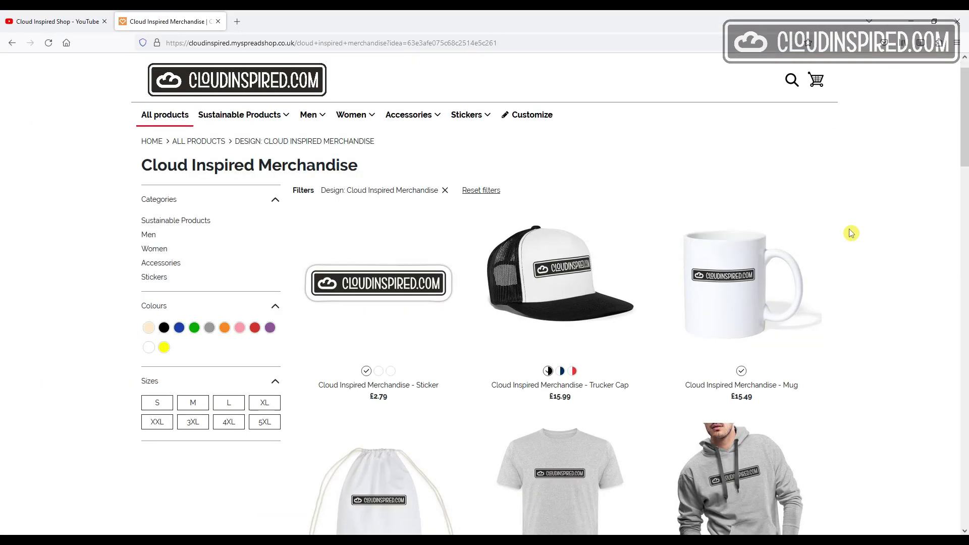
scroll(851, 233, down, 3)
scroll(852, 232, down, 10)
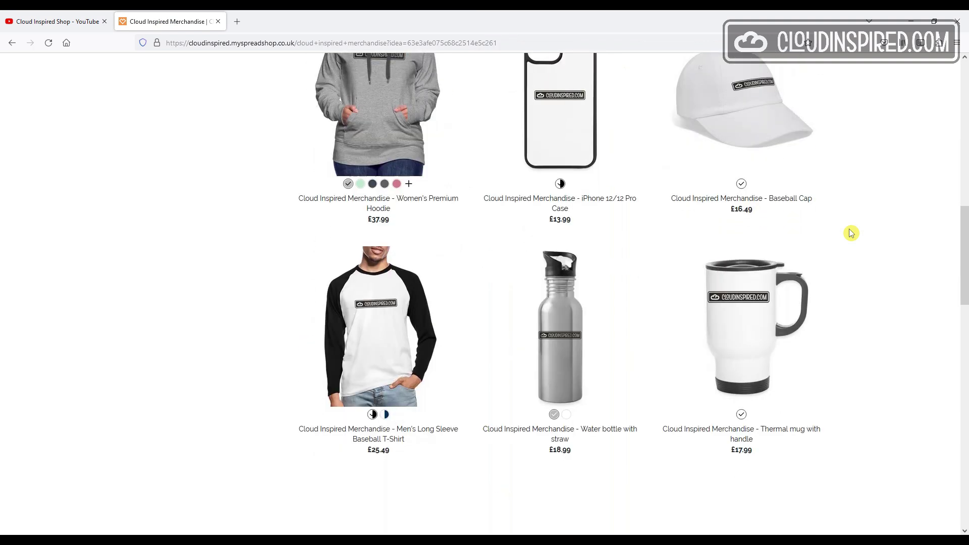
scroll(851, 233, down, 12)
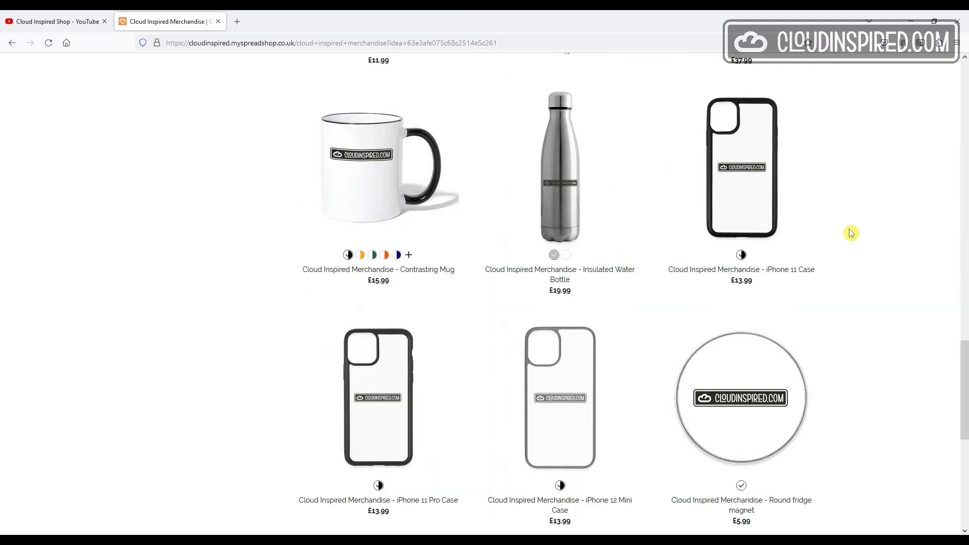
scroll(852, 233, down, 10)
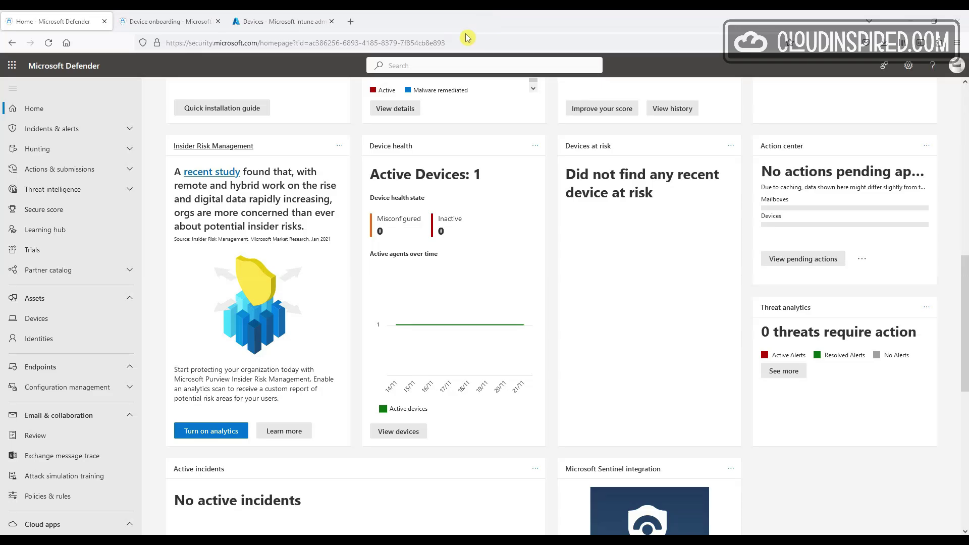
Step: Open Defender's Endpoints advanced features and confirm the Microsoft Intune connection is On
scroll(92, 323, down, 5)
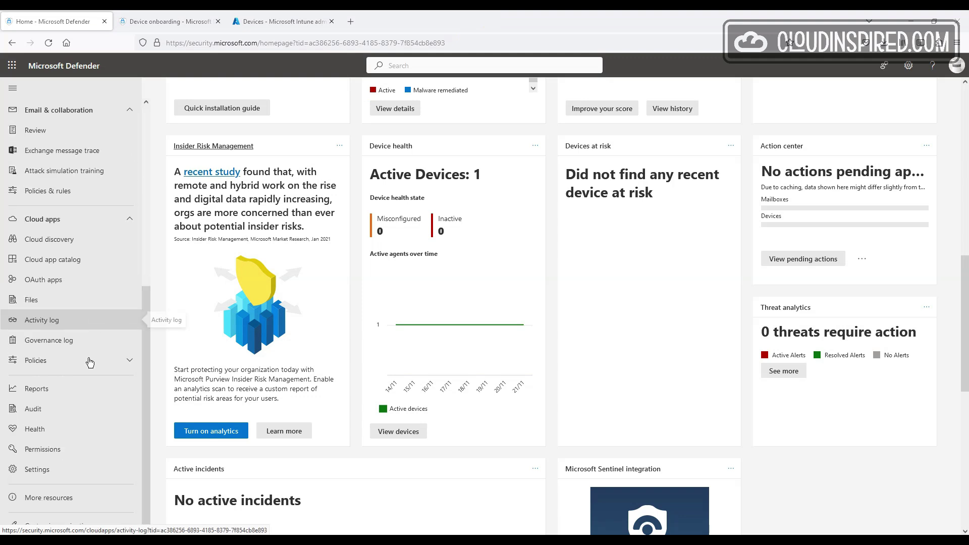
click(74, 477)
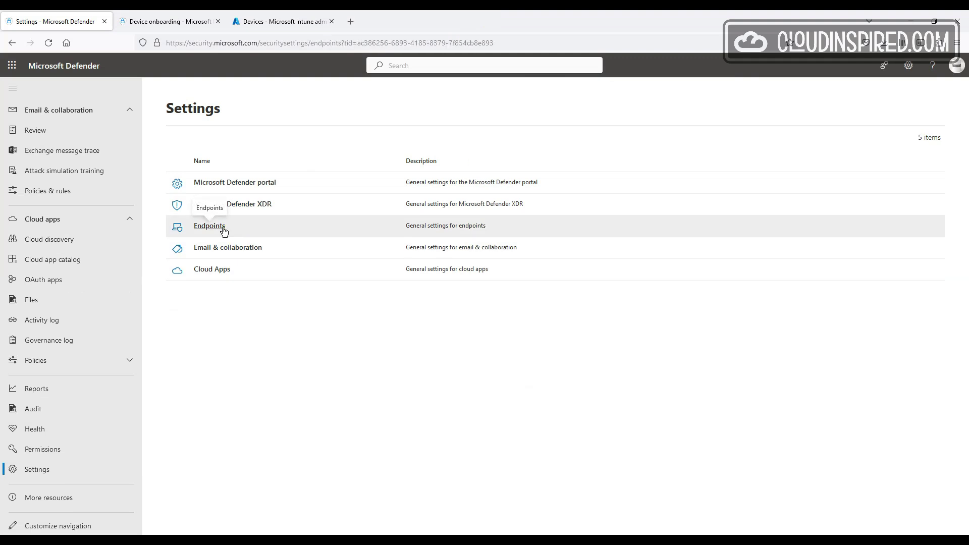
click(227, 229)
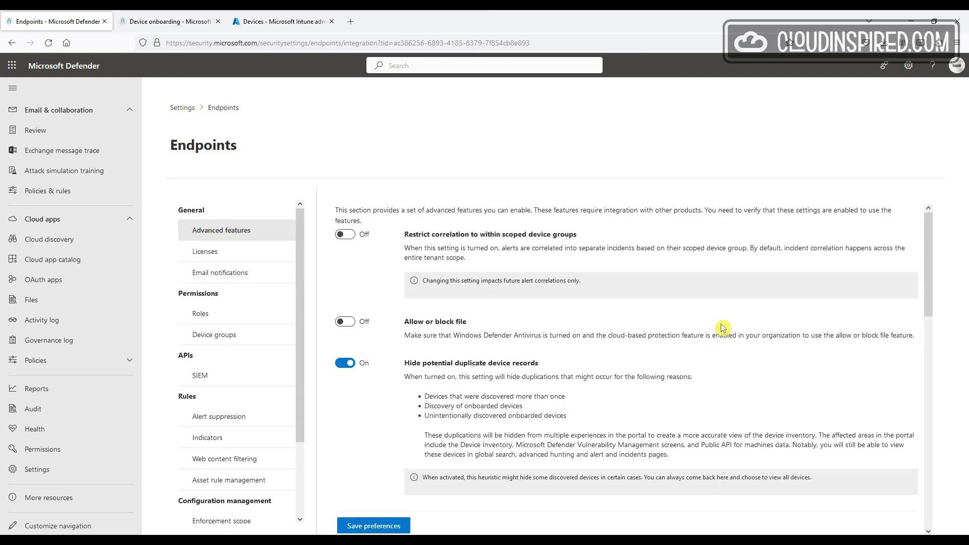
scroll(721, 328, down, 10)
scroll(721, 324, down, 4)
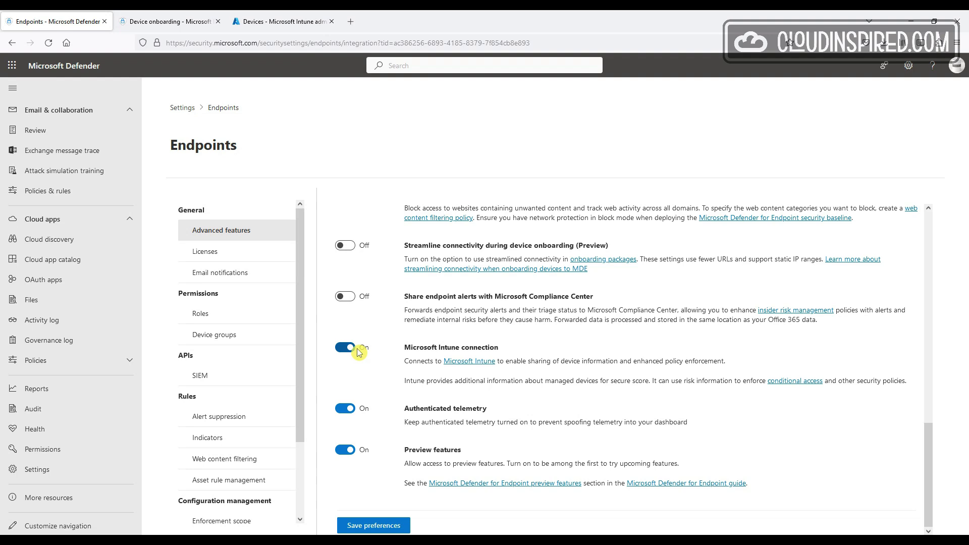
click(357, 373)
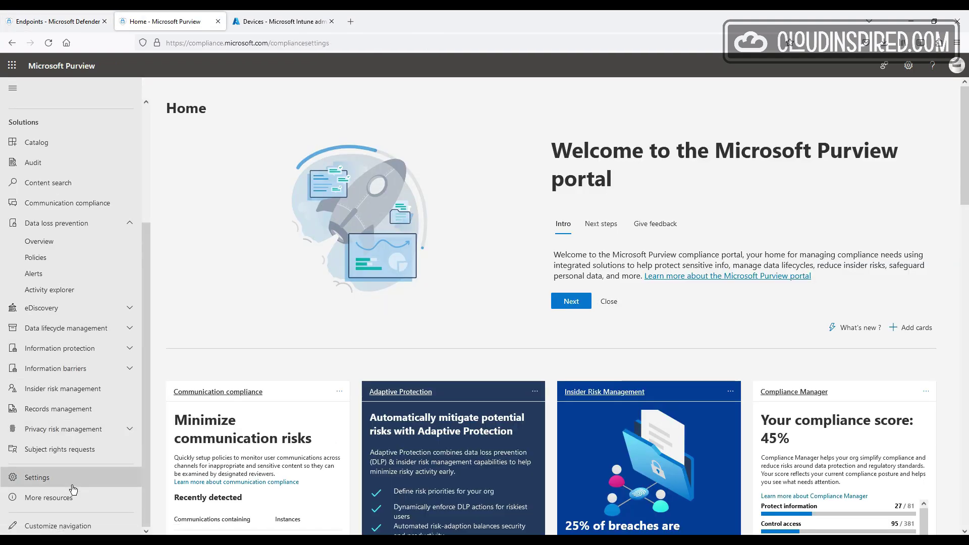
Step: Download the Windows 10 onboarding package for the Mobile Device Management / Microsoft Intune method
click(73, 489)
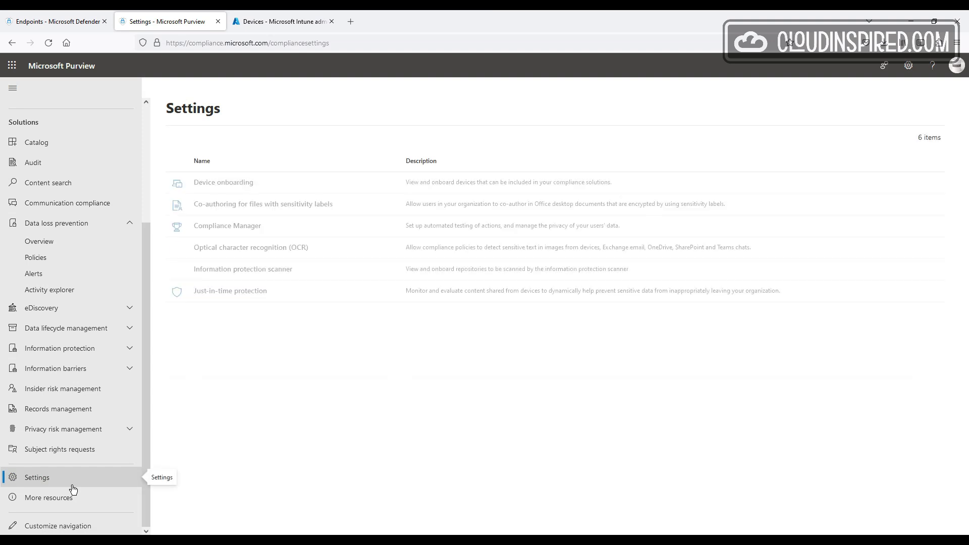
click(248, 184)
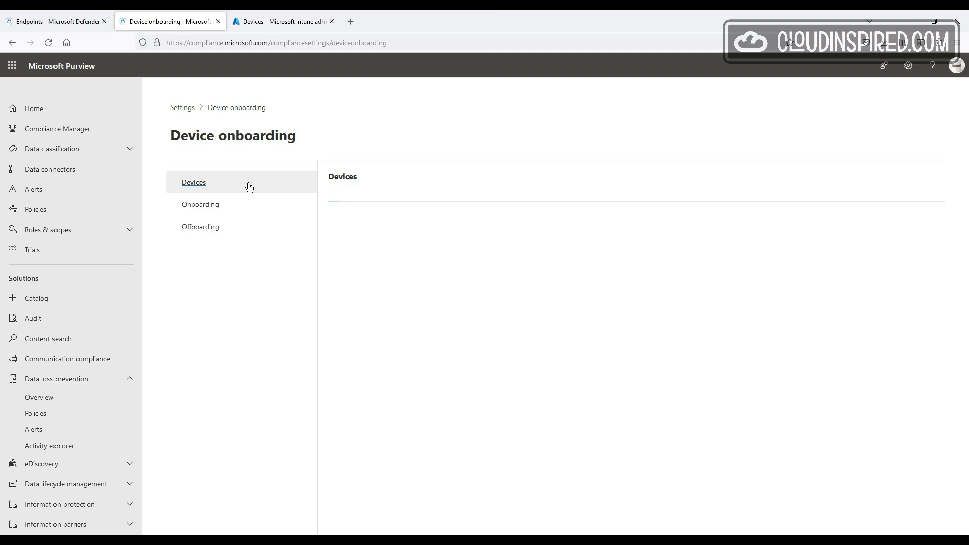
click(220, 208)
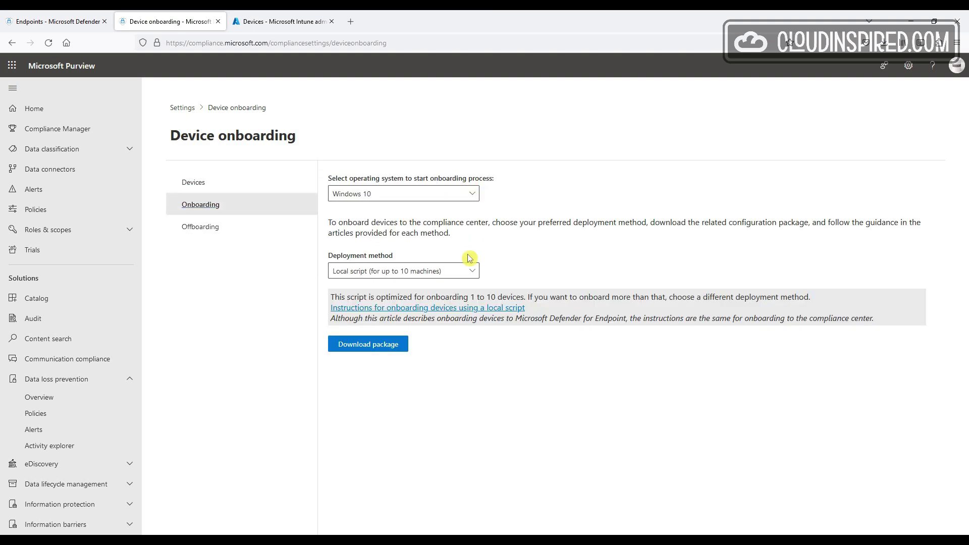
click(474, 274)
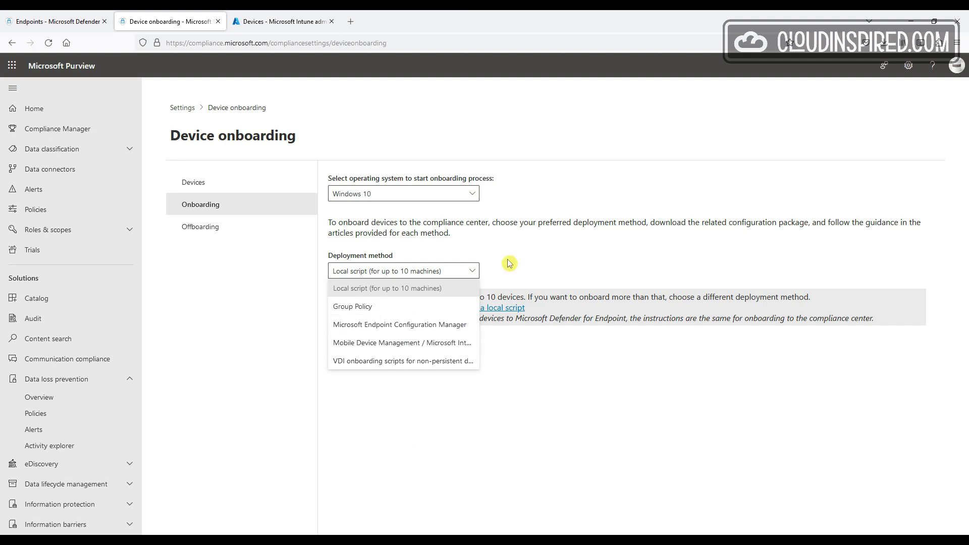
click(464, 345)
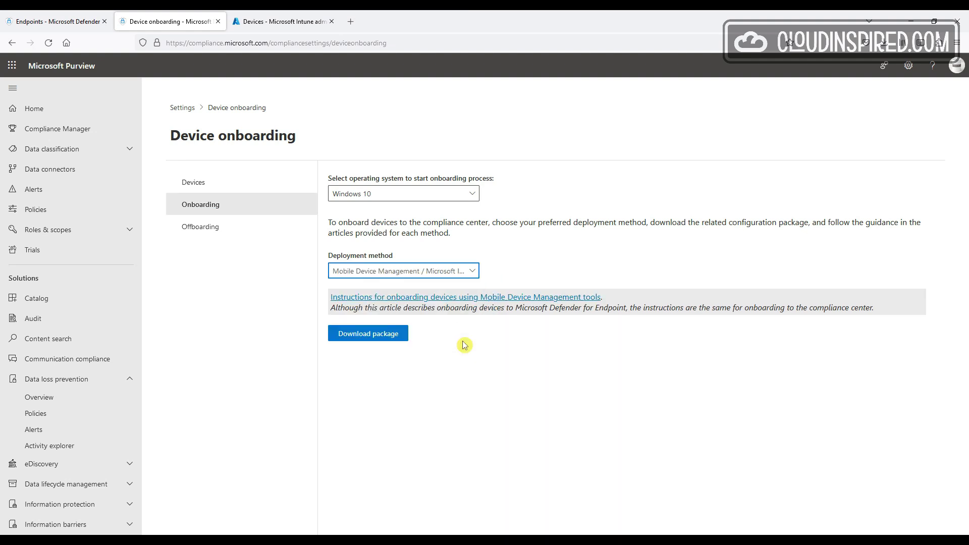
click(365, 336)
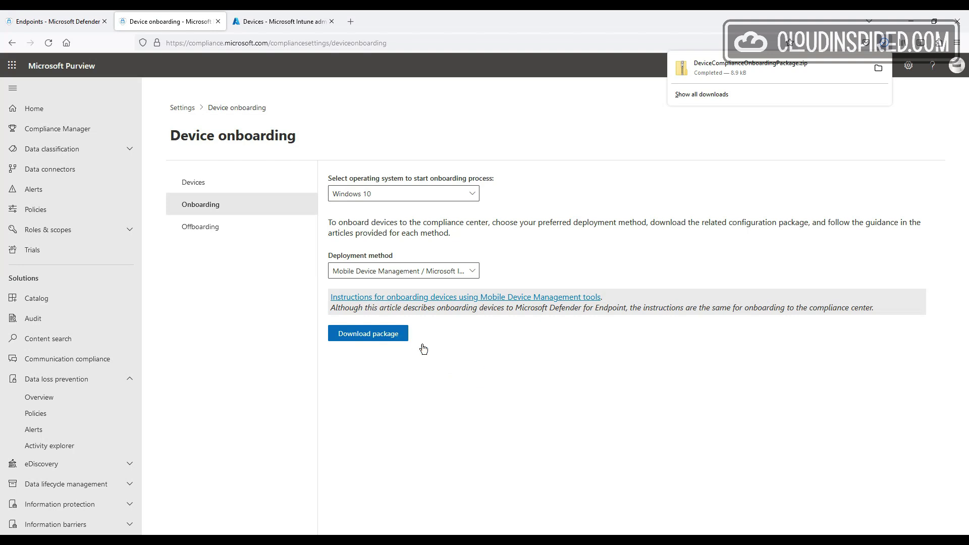
key(ctrl+Tab)
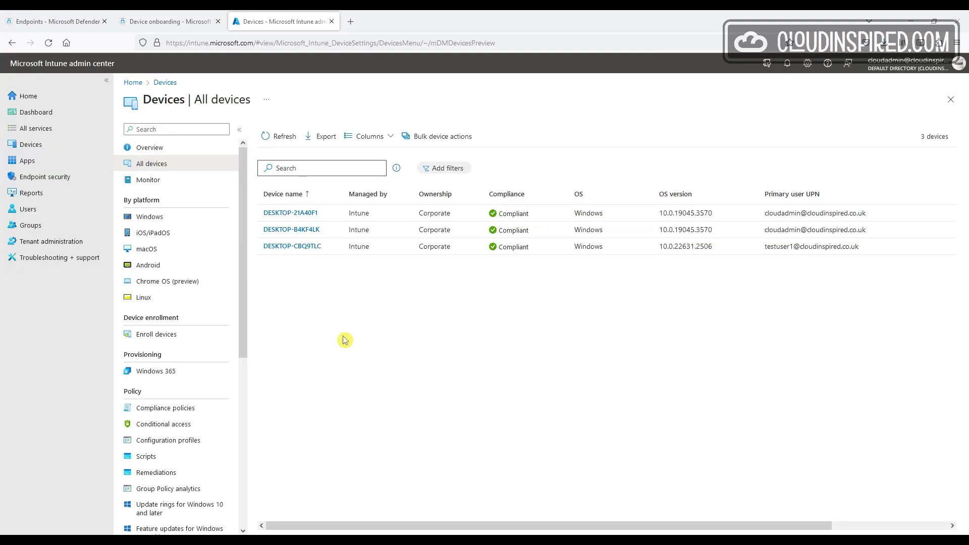
Step: Start a new policy from Intune's Devices > Configuration profiles
click(63, 145)
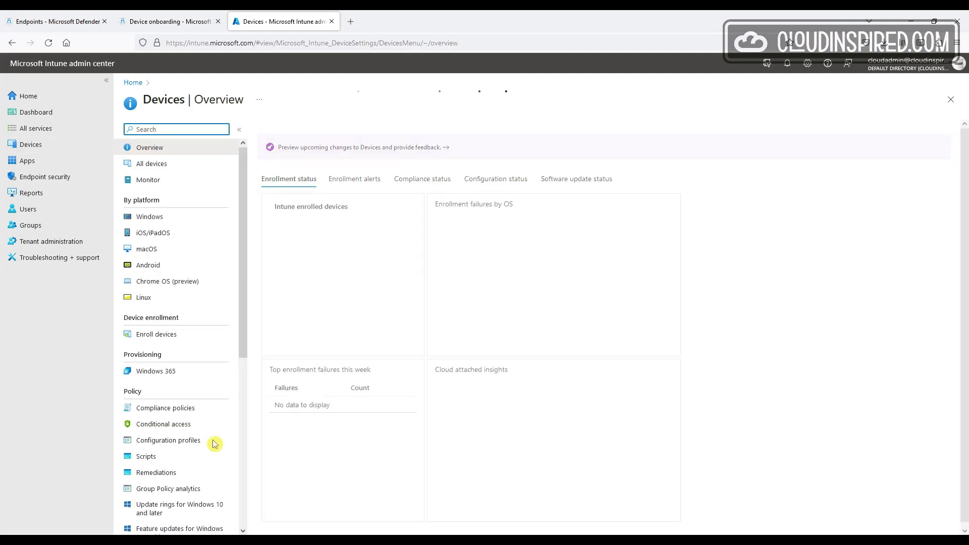
click(212, 441)
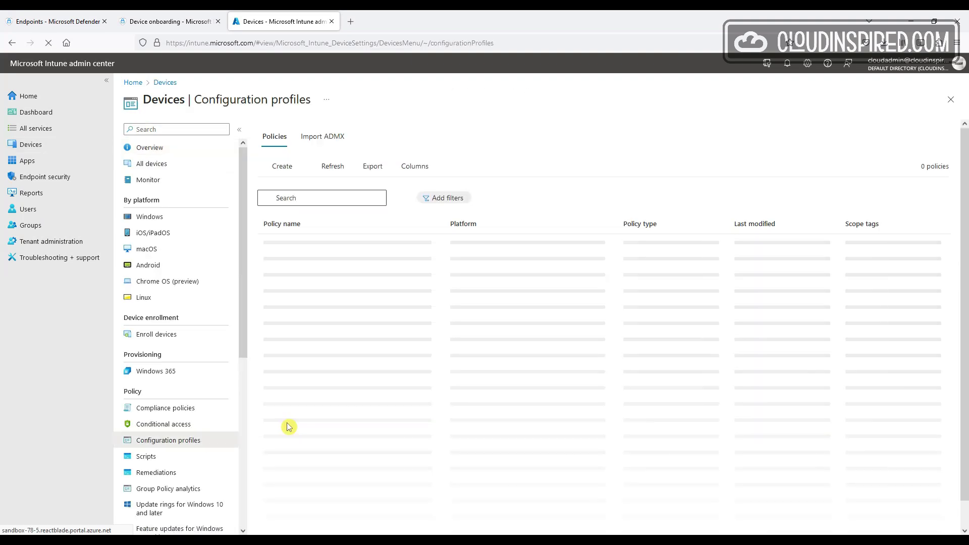
click(282, 166)
click(287, 187)
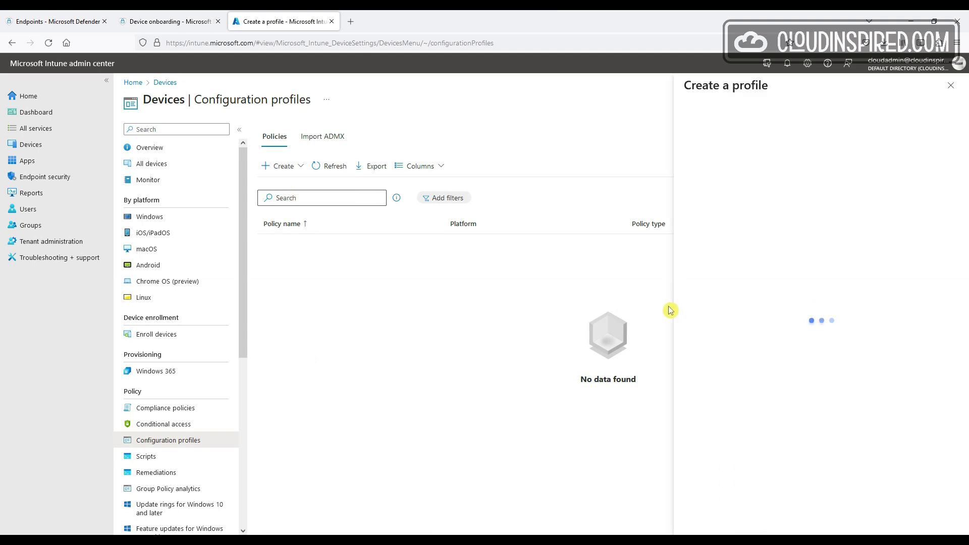
Step: Choose Windows 10 and later, Templates, and the Microsoft Defender for Endpoint template, then create
click(761, 134)
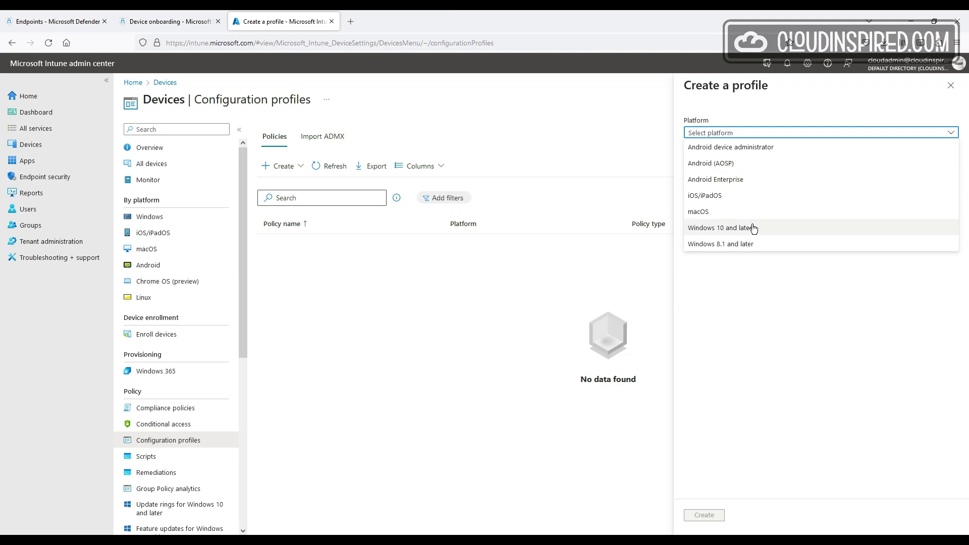
click(754, 229)
click(749, 162)
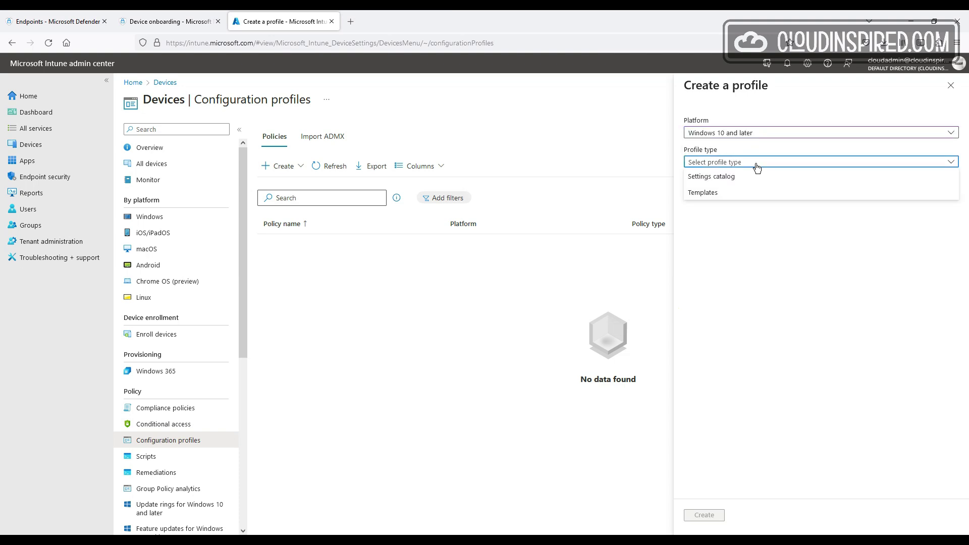
click(751, 196)
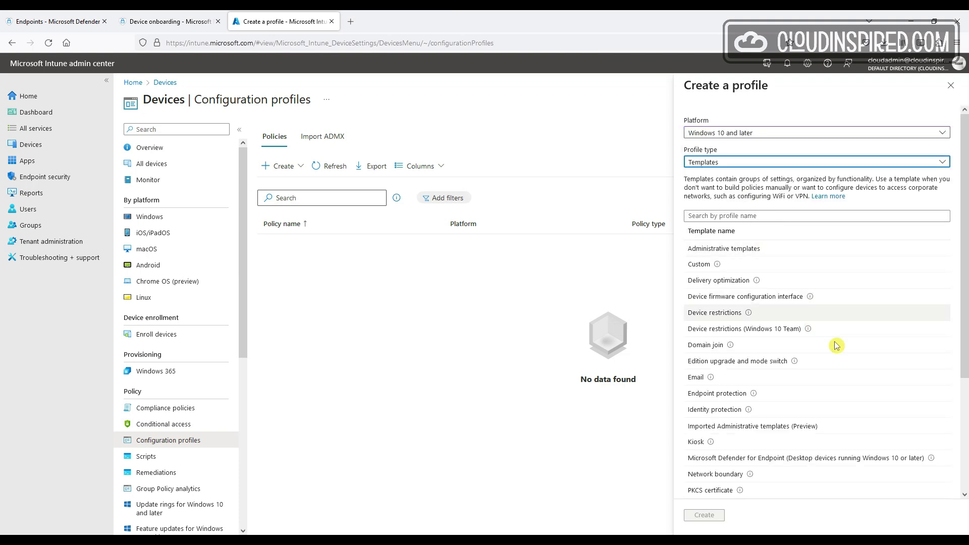
click(860, 460)
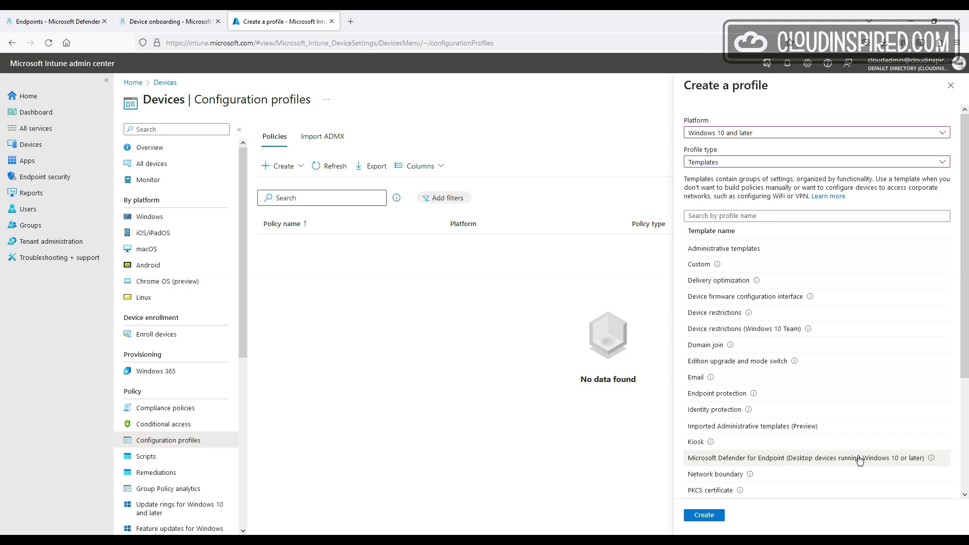
click(705, 516)
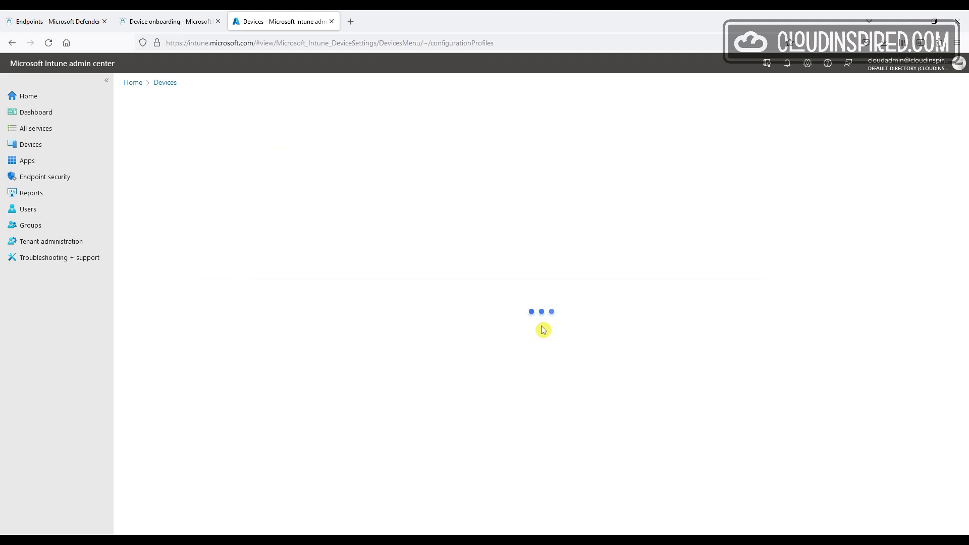
Step: Name the profile Purview Device Onboard Profile by pasting the name
click(337, 160)
text(Purview Device Onboard Profile)
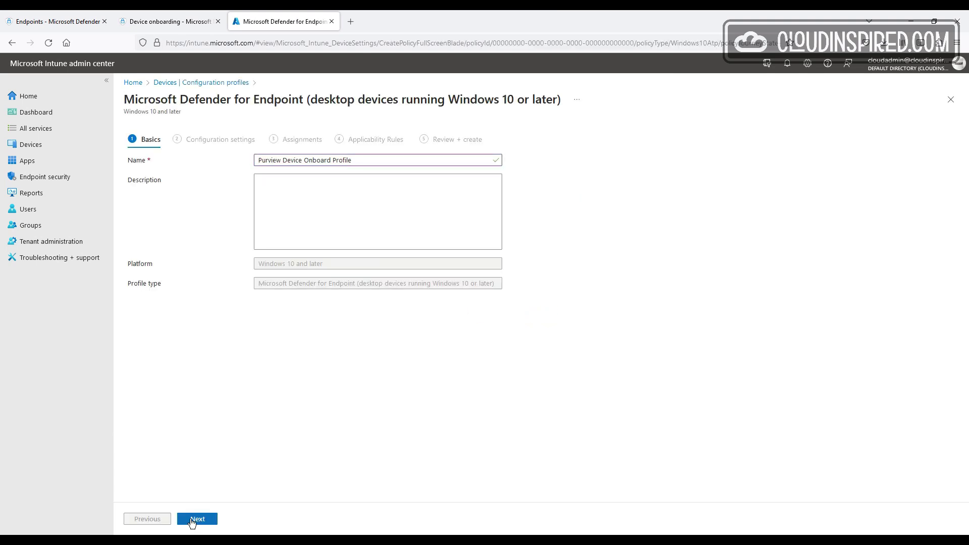
click(196, 520)
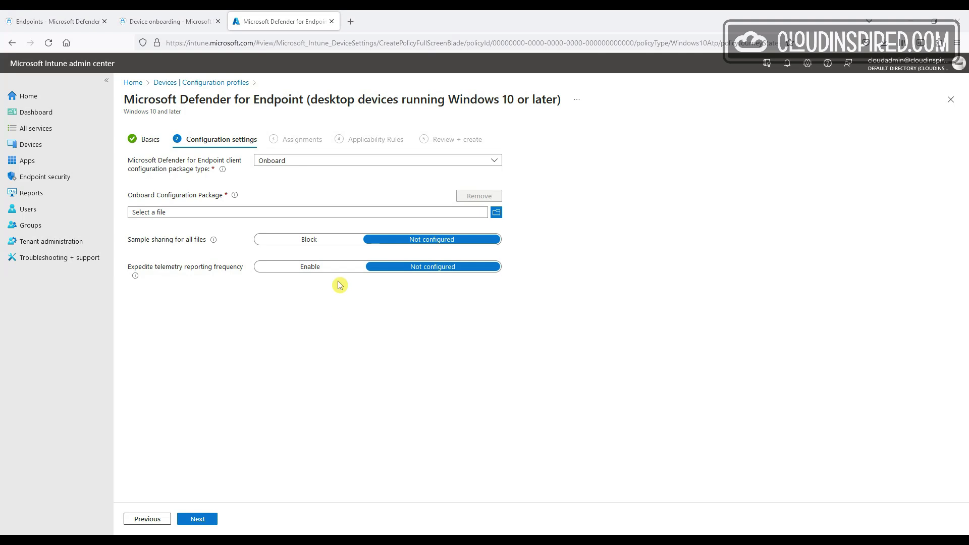
Step: Block sample sharing for all files and enable expedited telemetry reporting
click(348, 240)
click(343, 267)
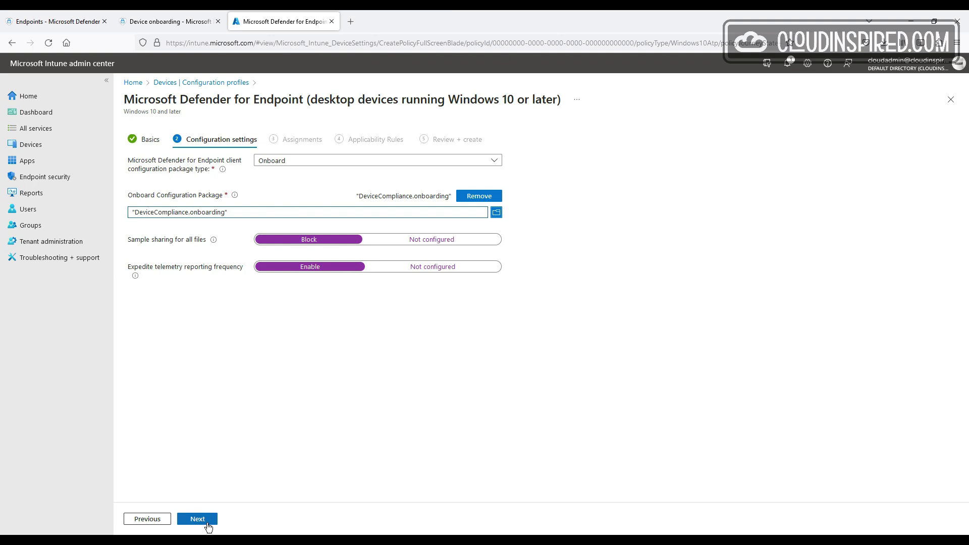
click(208, 524)
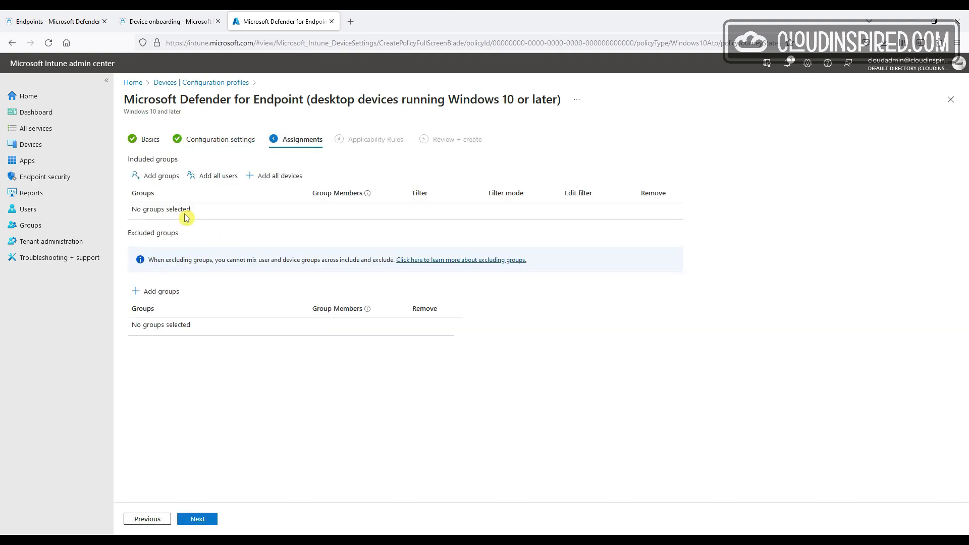
Step: Include the WindowsAutopilotGRP group in the profile's assignments
click(161, 176)
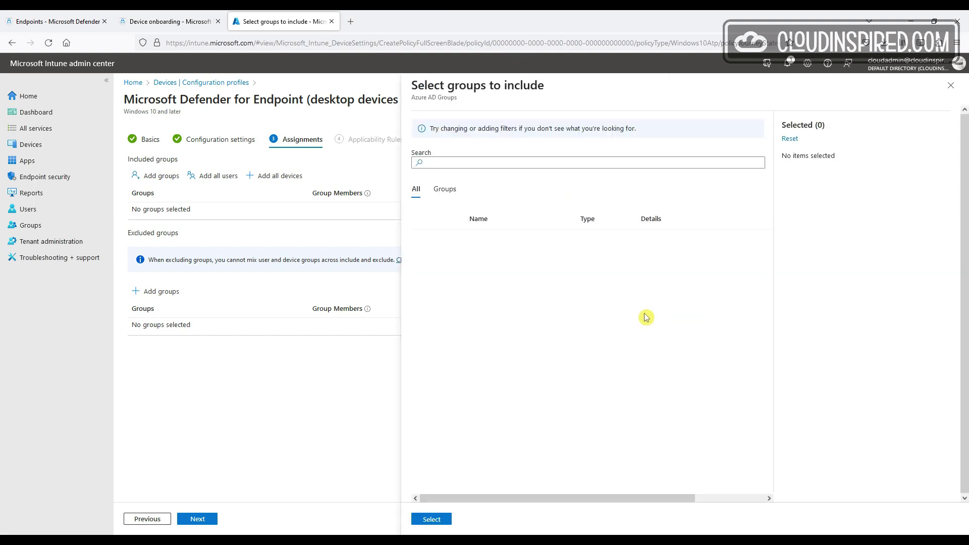
scroll(643, 318, down, 4)
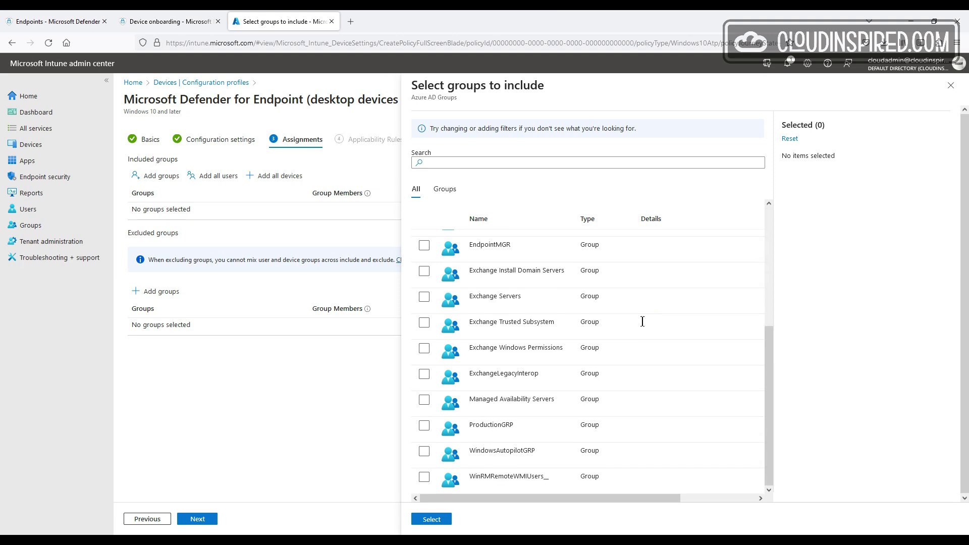
click(425, 453)
click(432, 520)
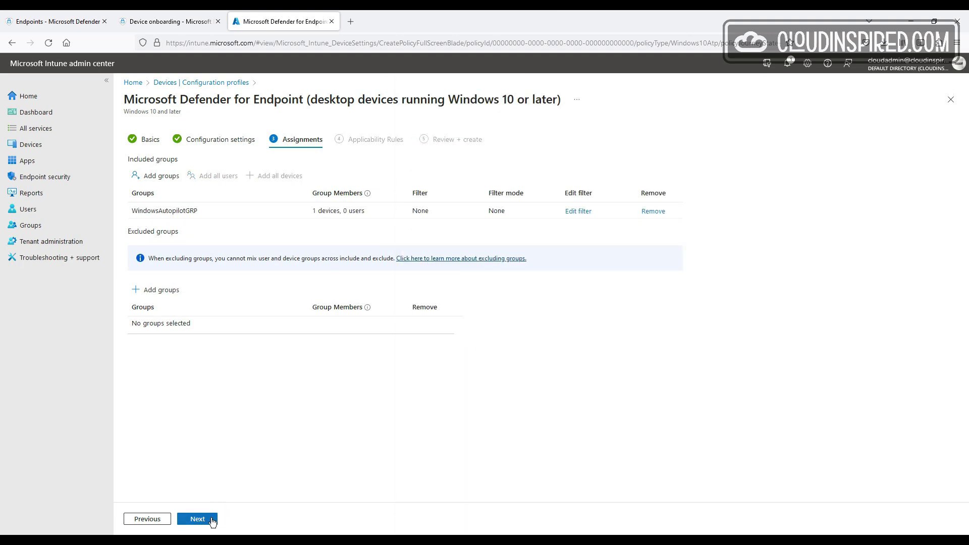
Step: Skip applicability rules without adding one and advance to Review + create
click(212, 520)
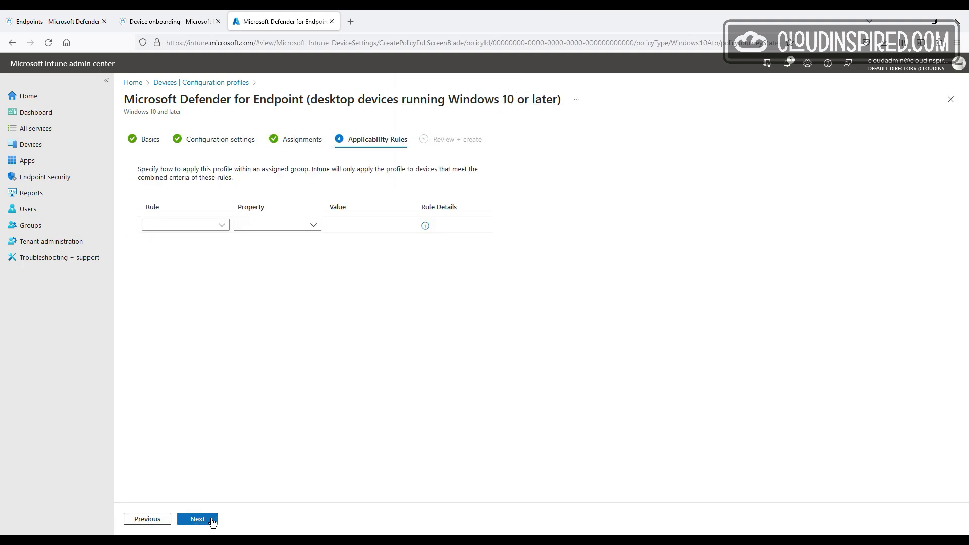
click(222, 226)
click(222, 225)
click(198, 519)
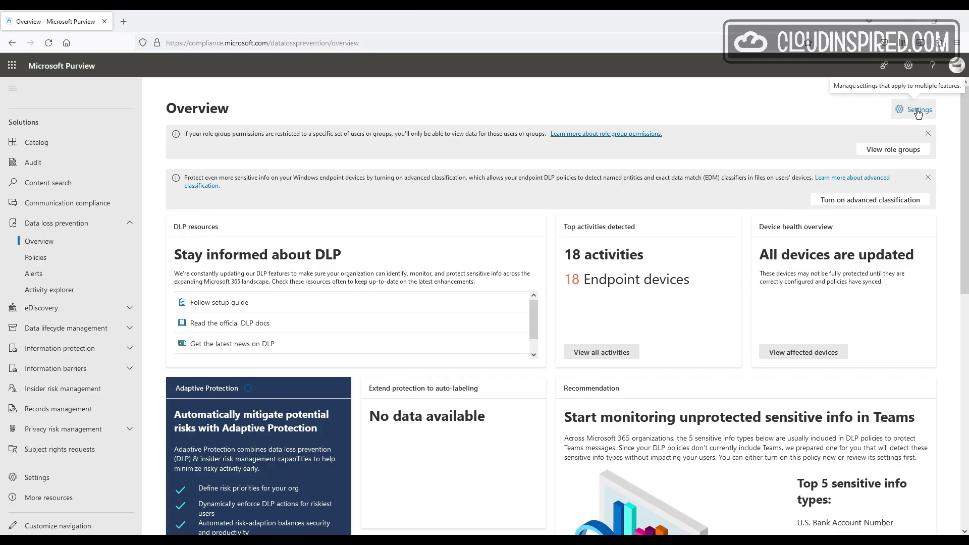
Step: Open the DLP Settings page from the Data loss prevention overview
click(918, 112)
Step: Expand advanced classification scanning and the Windows and Mac file path exclusions
click(918, 112)
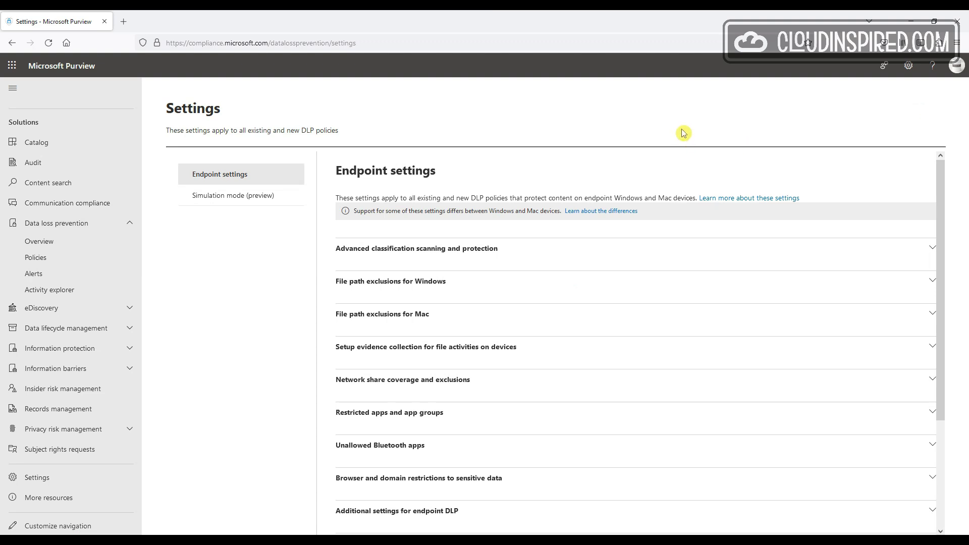
click(466, 249)
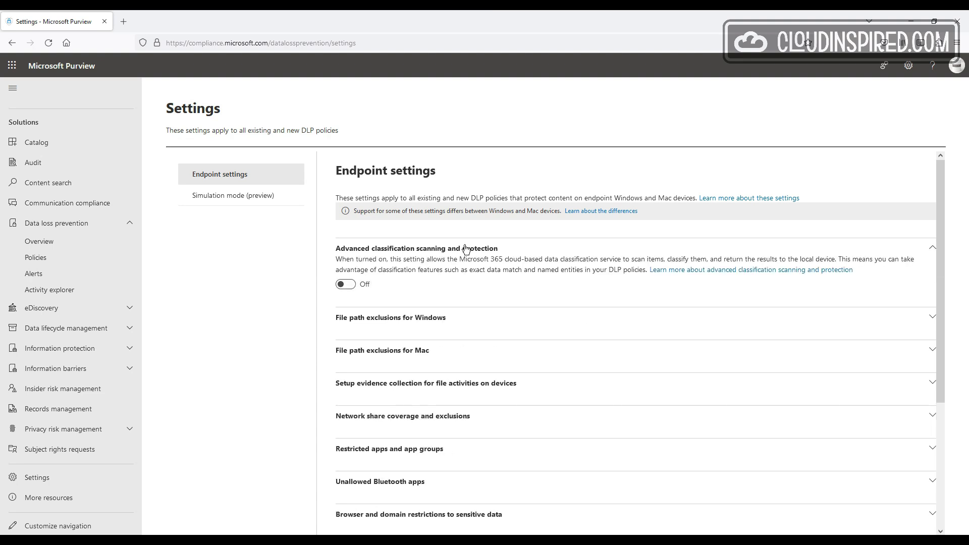
scroll(465, 248, down, 3)
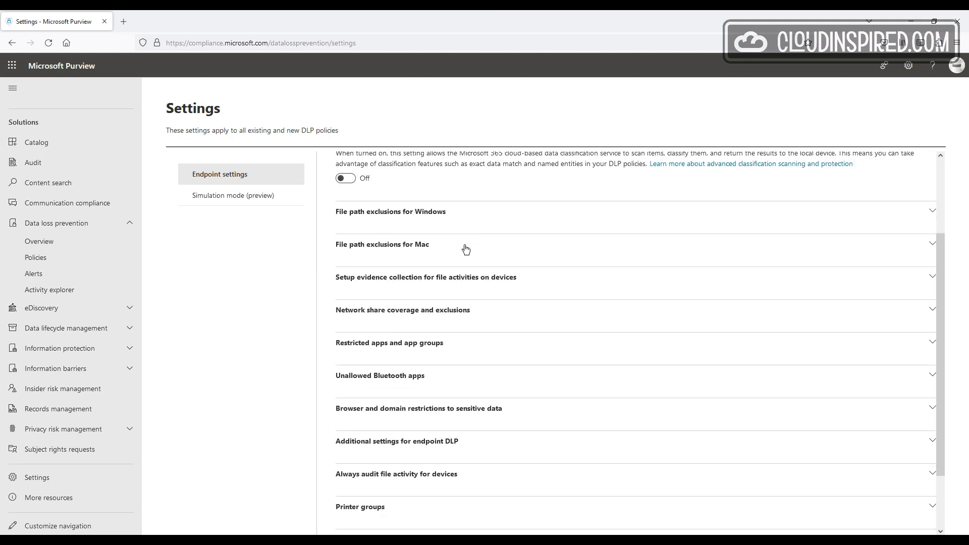
click(438, 216)
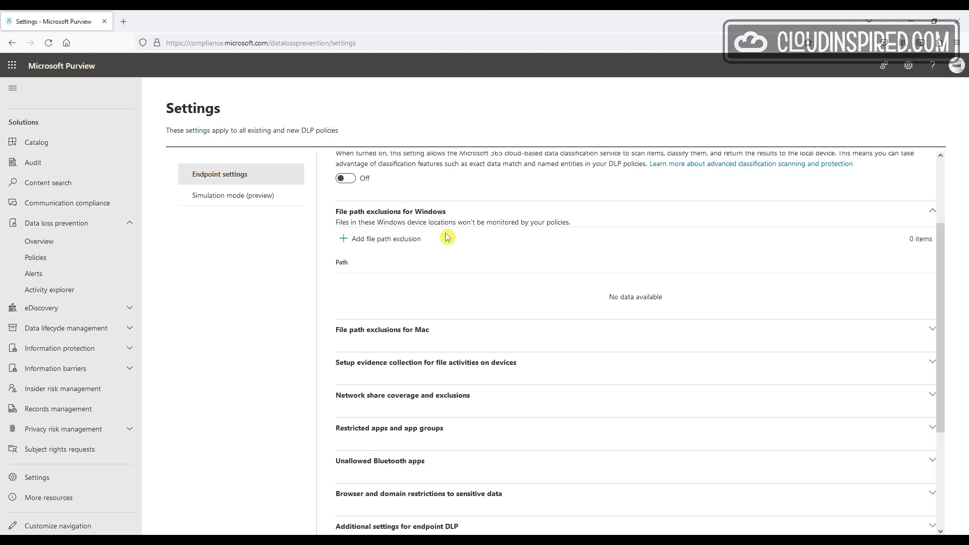
click(423, 331)
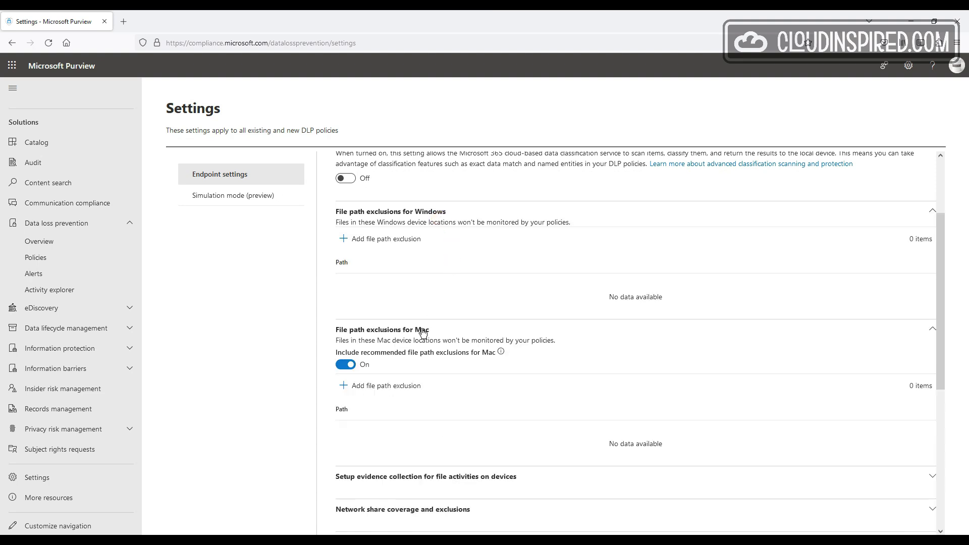
scroll(423, 331, down, 5)
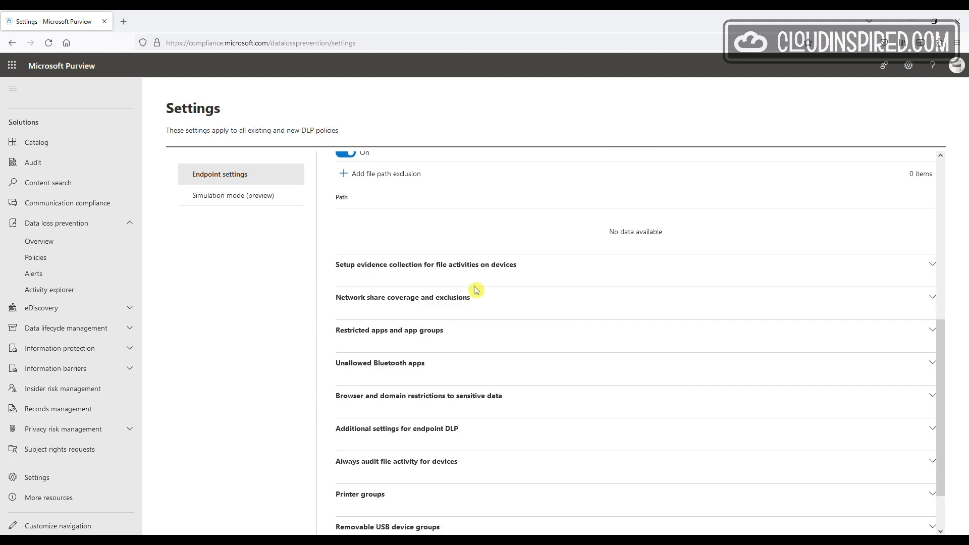
Step: Turn evidence collection for file activities on, then back off
click(485, 269)
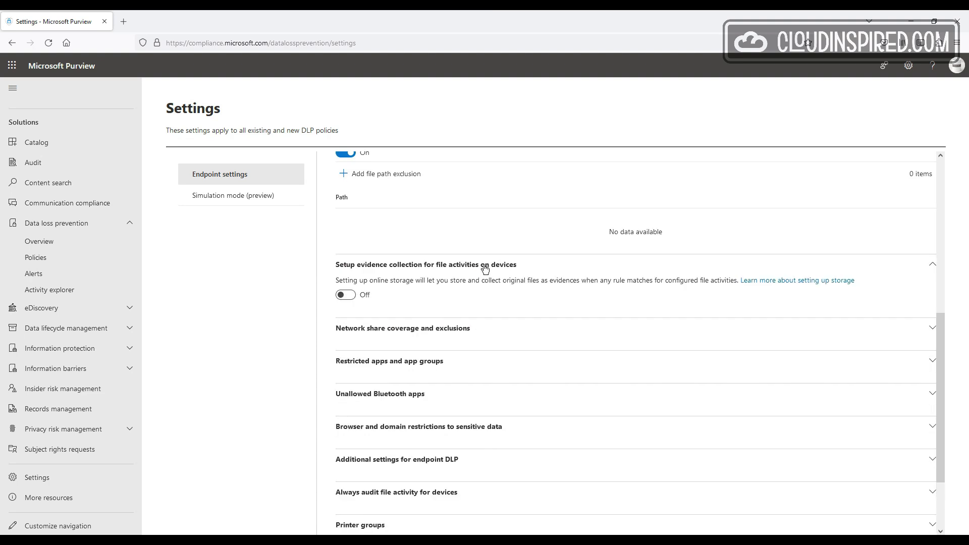
click(344, 303)
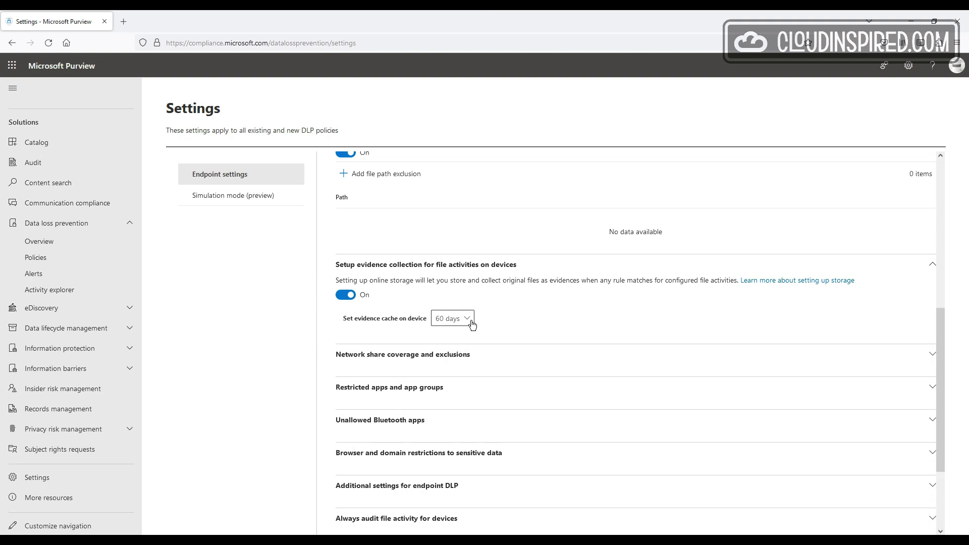
click(348, 302)
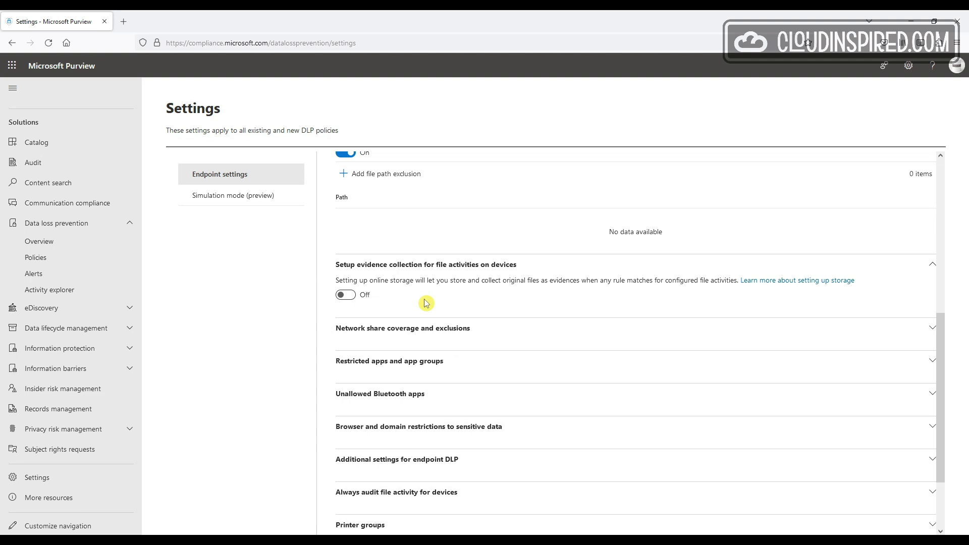
Step: Toggle network share coverage on and back off with confirmation, and expand restricted apps
scroll(427, 305, down, 2)
click(443, 241)
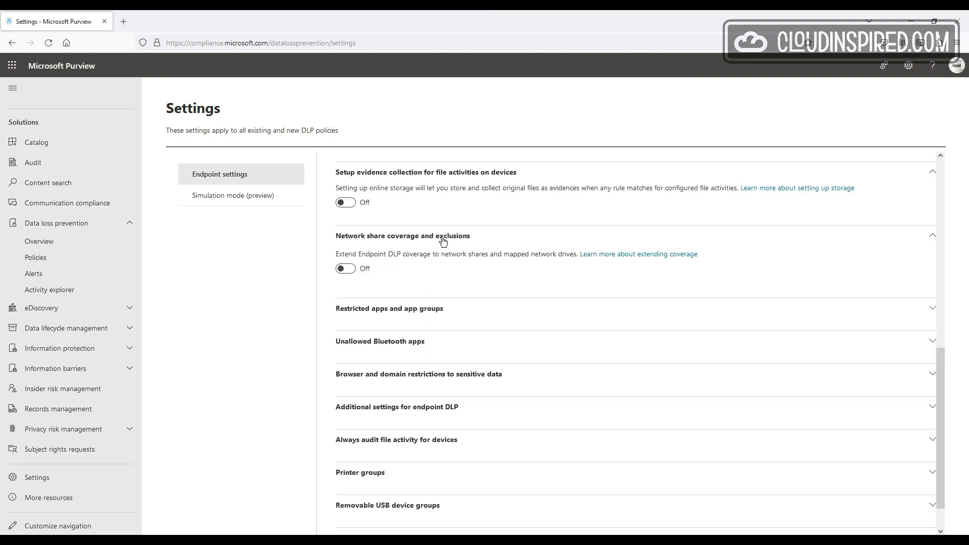
click(347, 269)
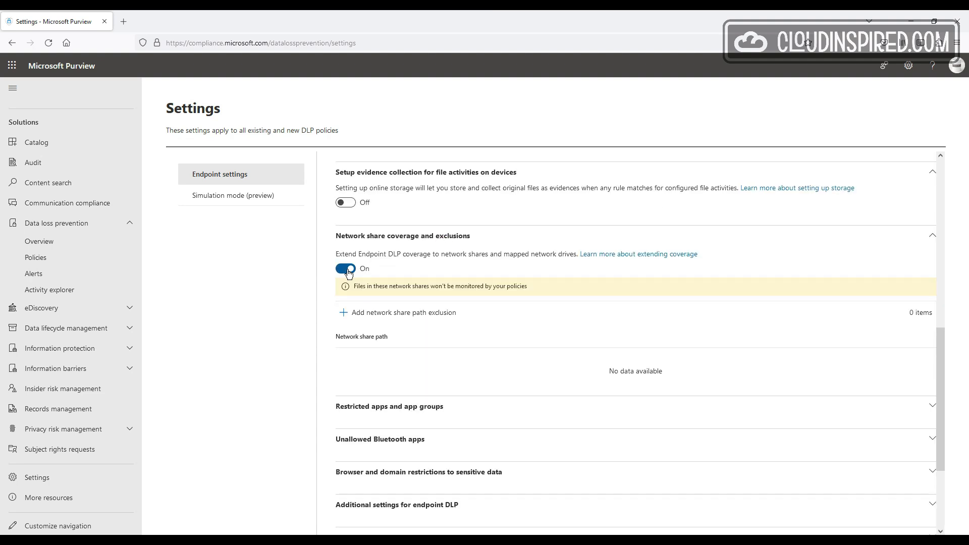
click(348, 270)
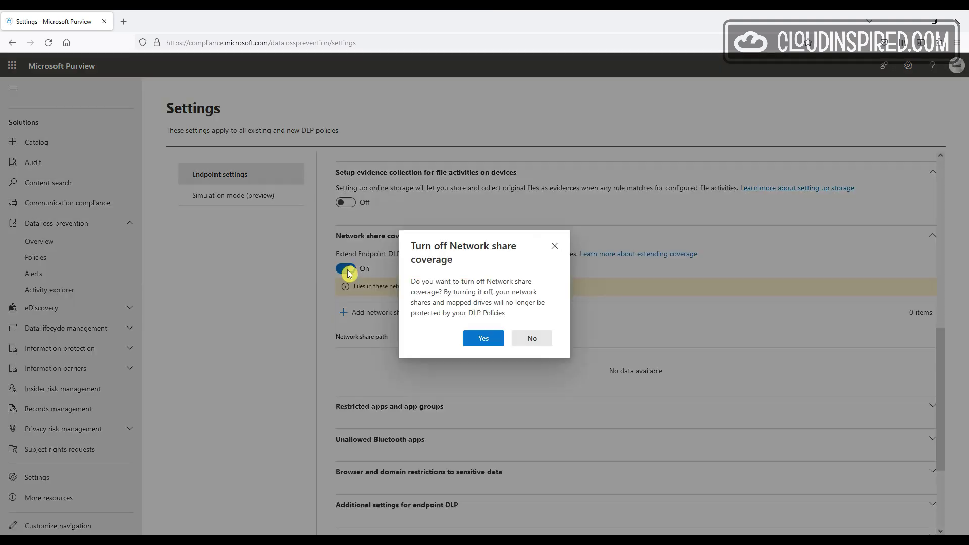
click(481, 340)
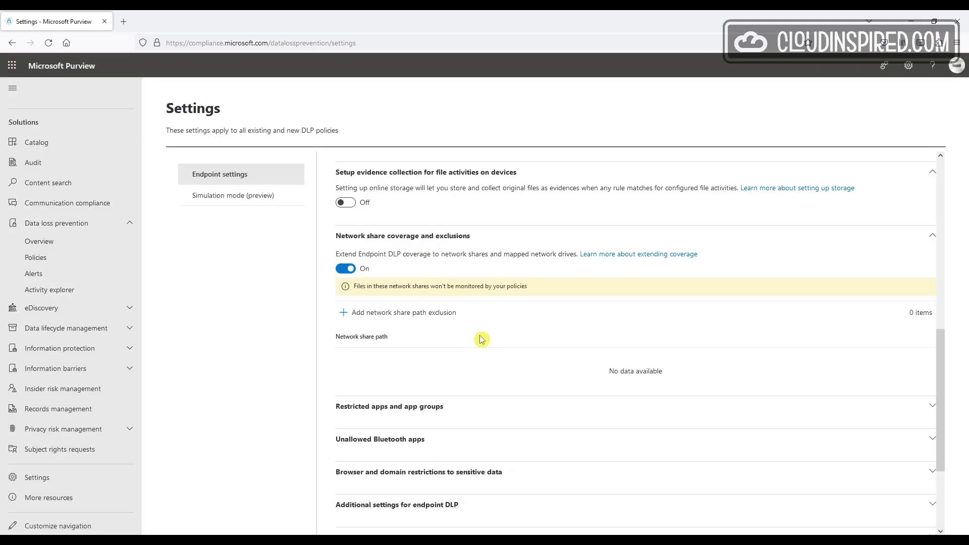
click(435, 313)
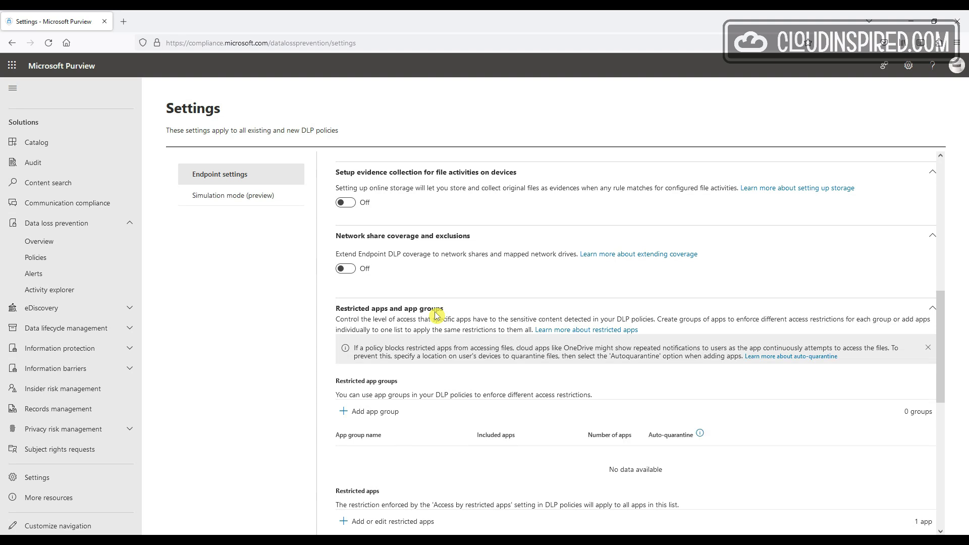
scroll(437, 315, down, 4)
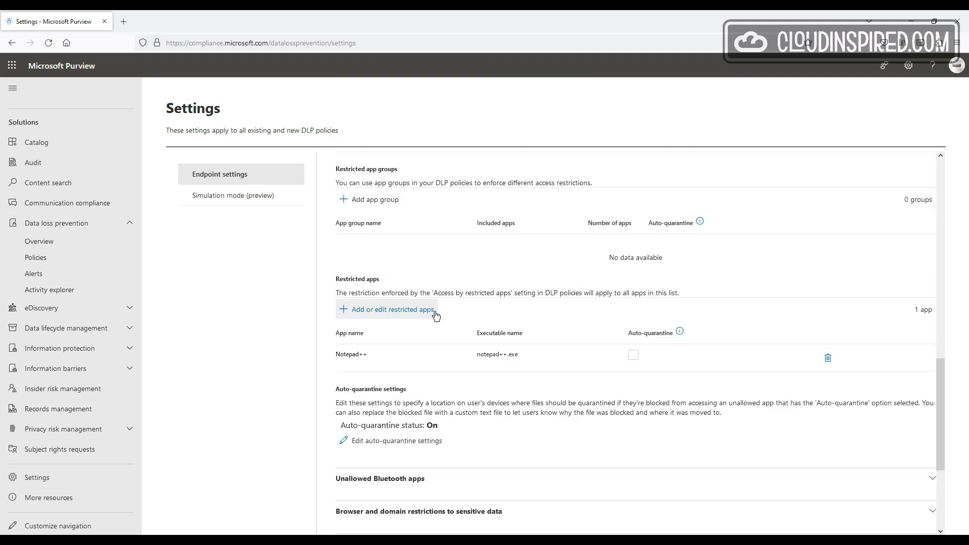
scroll(436, 316, down, 2)
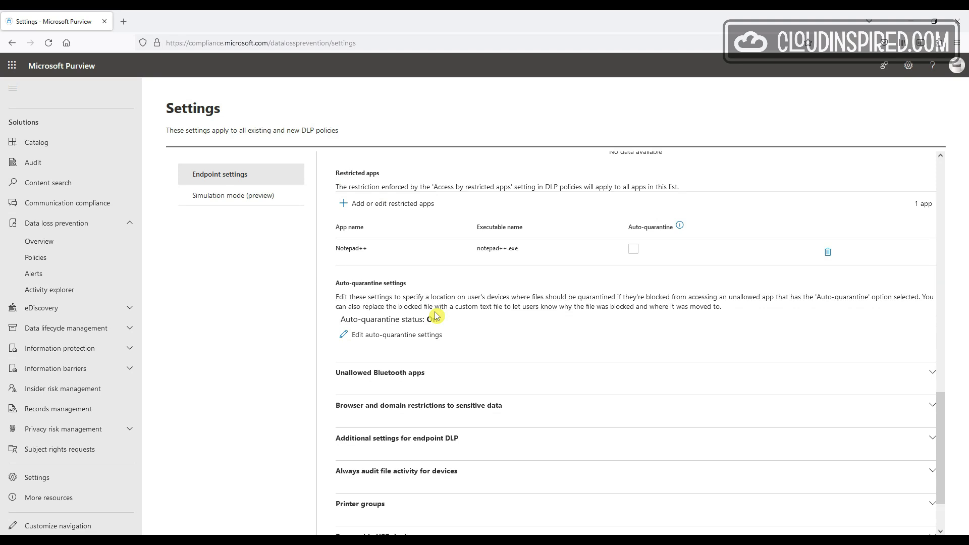
Step: Expand the unallowed Bluetooth apps and browser and domain restrictions sections
scroll(434, 316, down, 2)
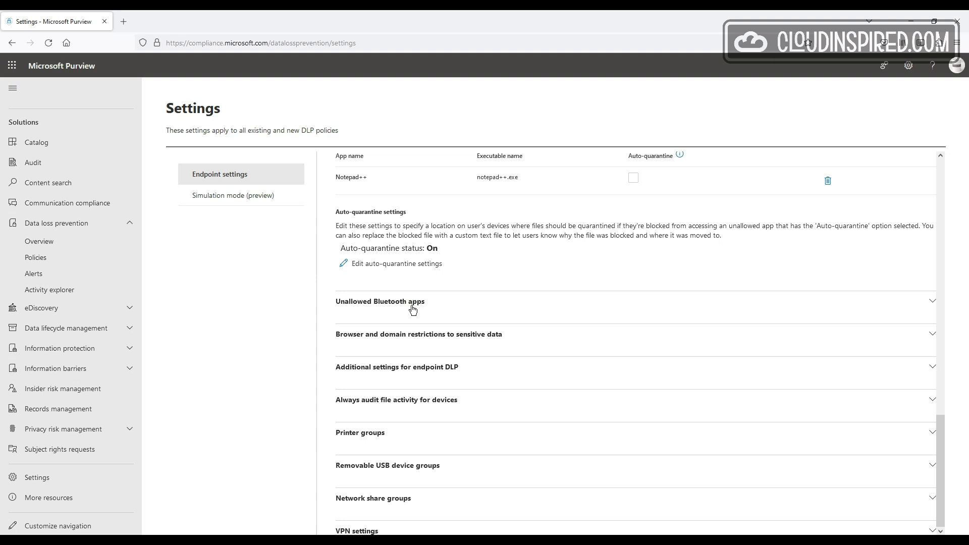
click(412, 303)
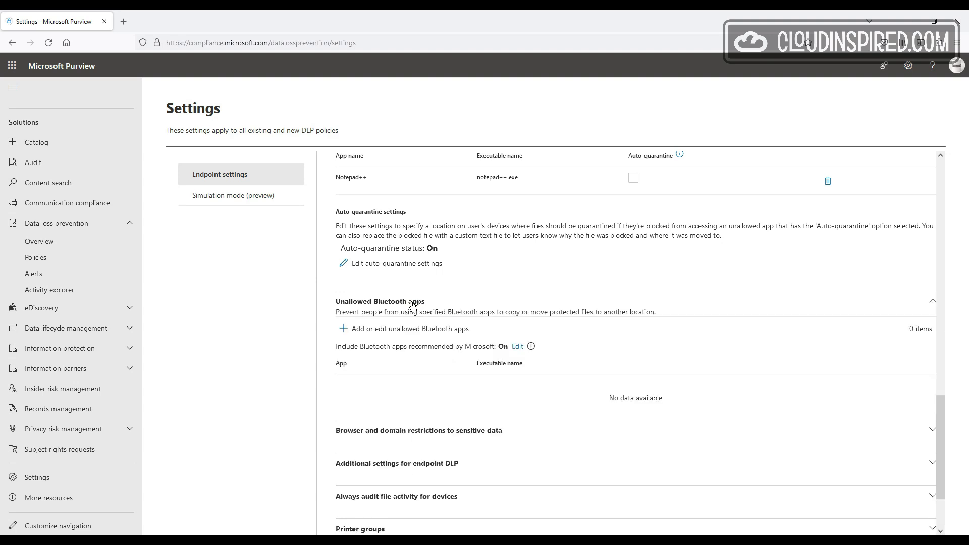
scroll(412, 303, down, 2)
click(421, 341)
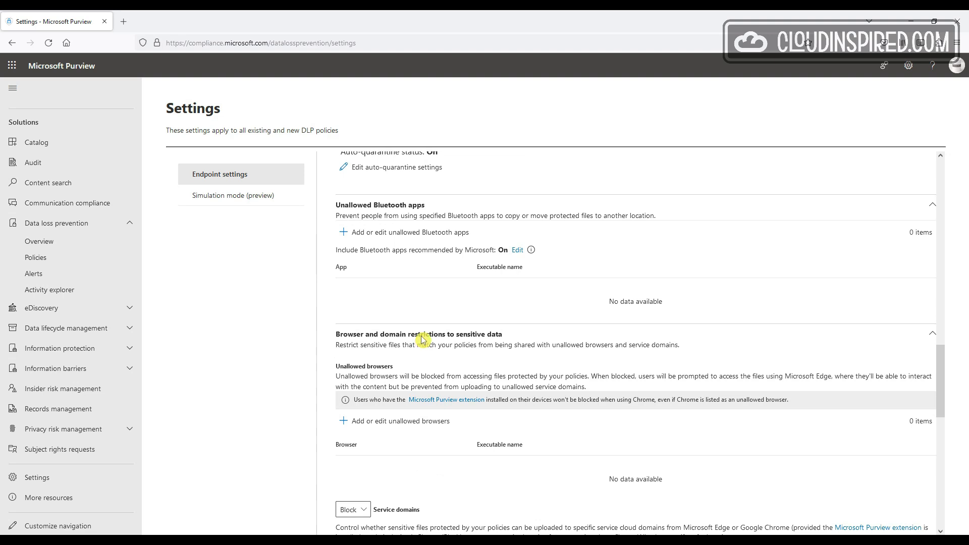
scroll(423, 340, down, 2)
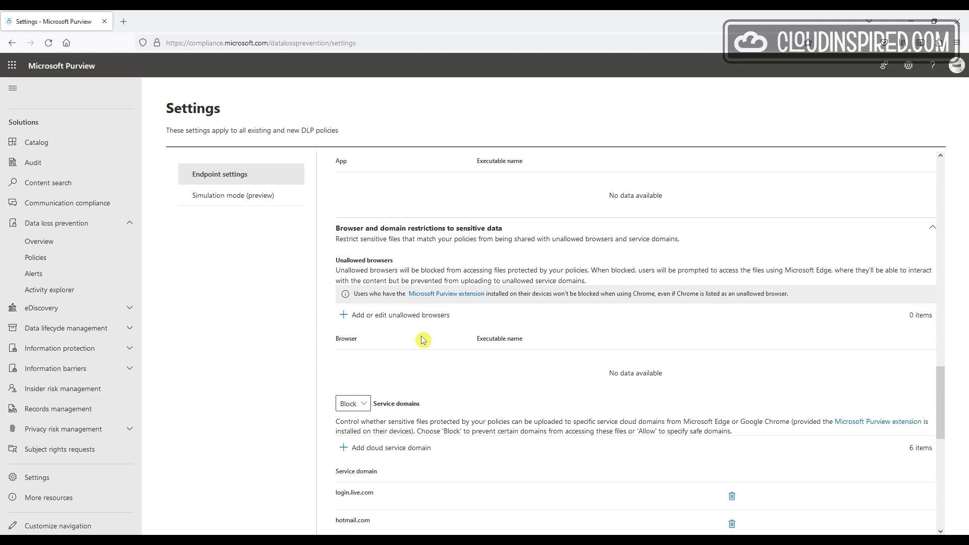
scroll(423, 340, up, 2)
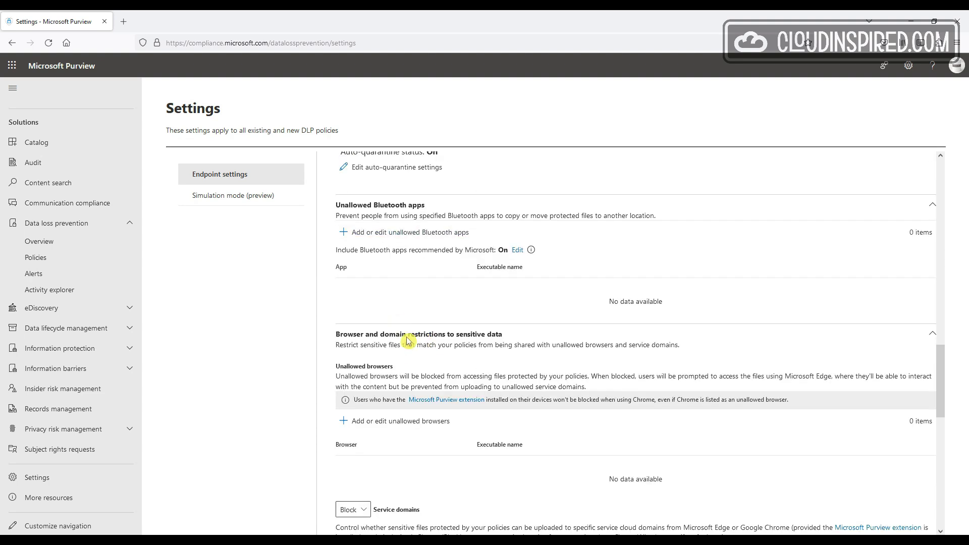
scroll(408, 341, down, 2)
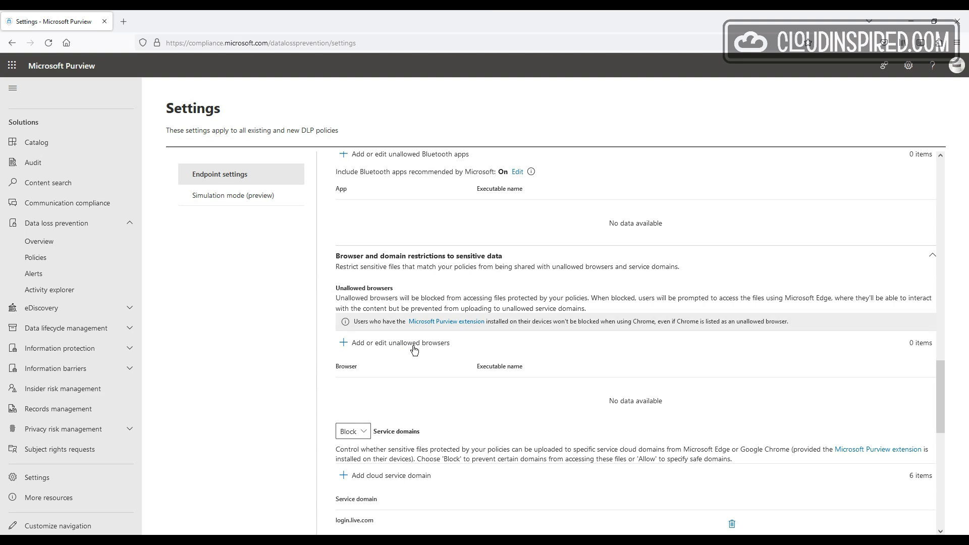
scroll(419, 359, down, 10)
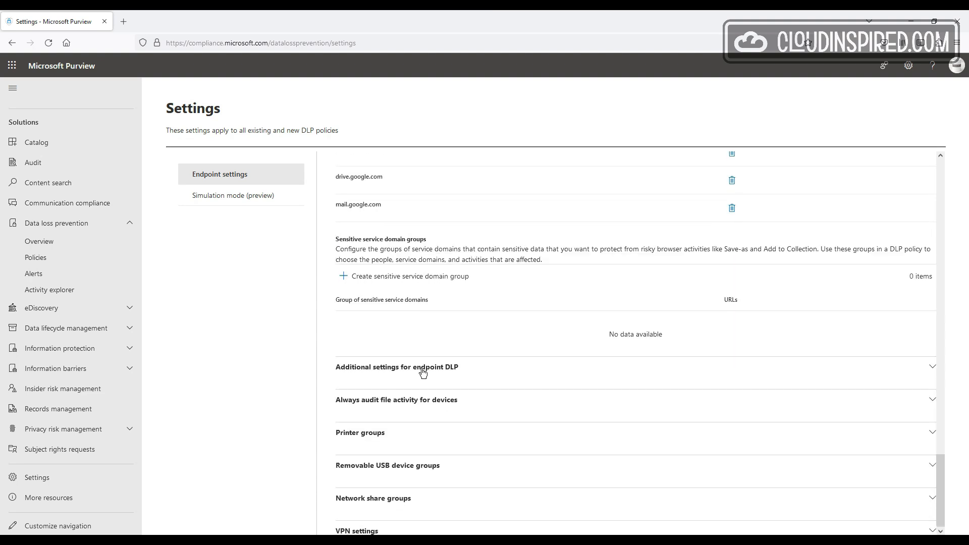
Step: Expand additional endpoint DLP settings, always-audit file activity and printer groups
click(423, 371)
scroll(423, 373, down, 3)
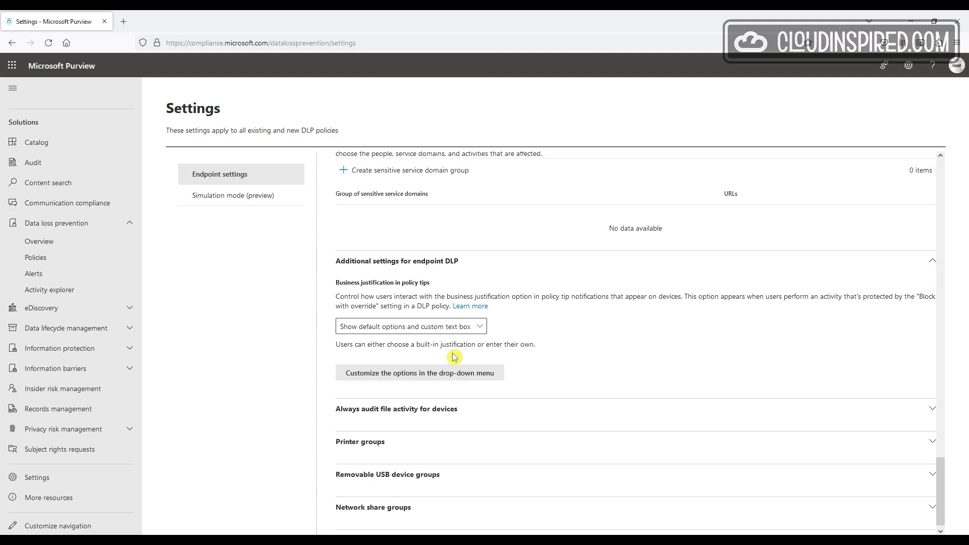
click(437, 403)
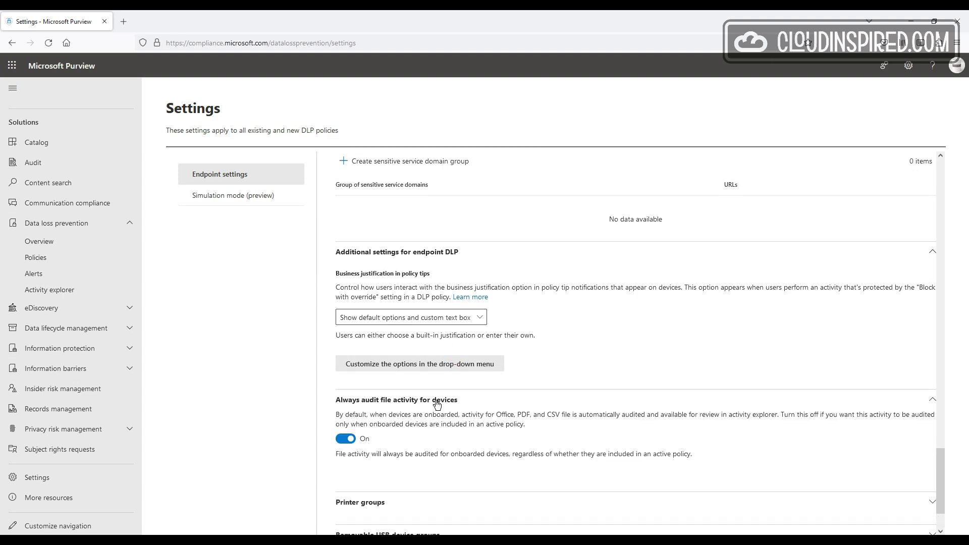
scroll(437, 404, down, 2)
click(368, 434)
scroll(423, 411, down, 2)
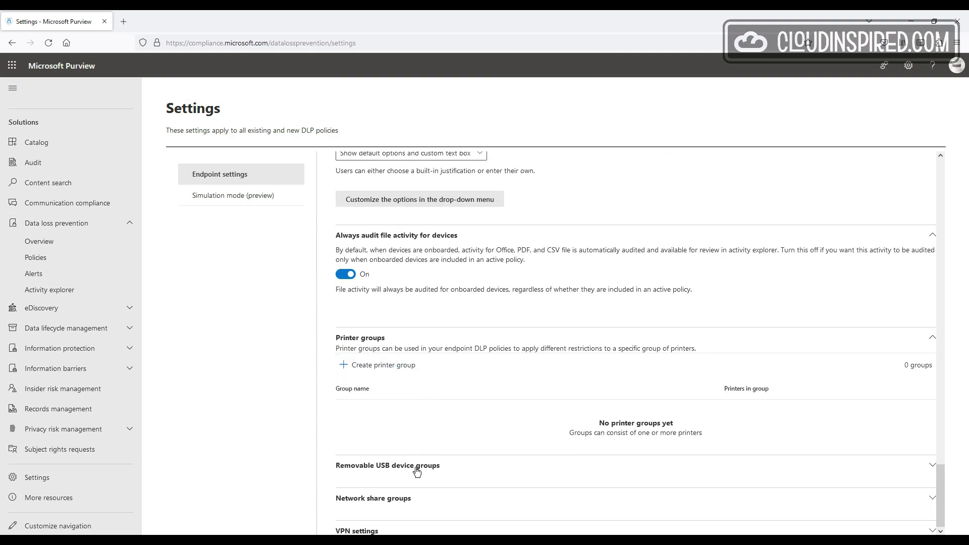
Step: Expand removable USB device groups and discard a new group without adding devices
click(417, 465)
scroll(447, 430, down, 3)
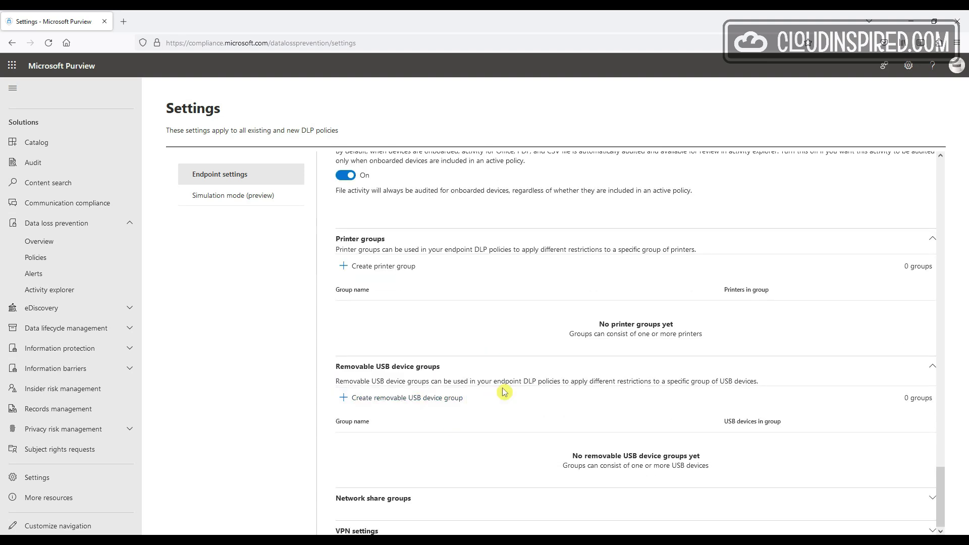
click(453, 399)
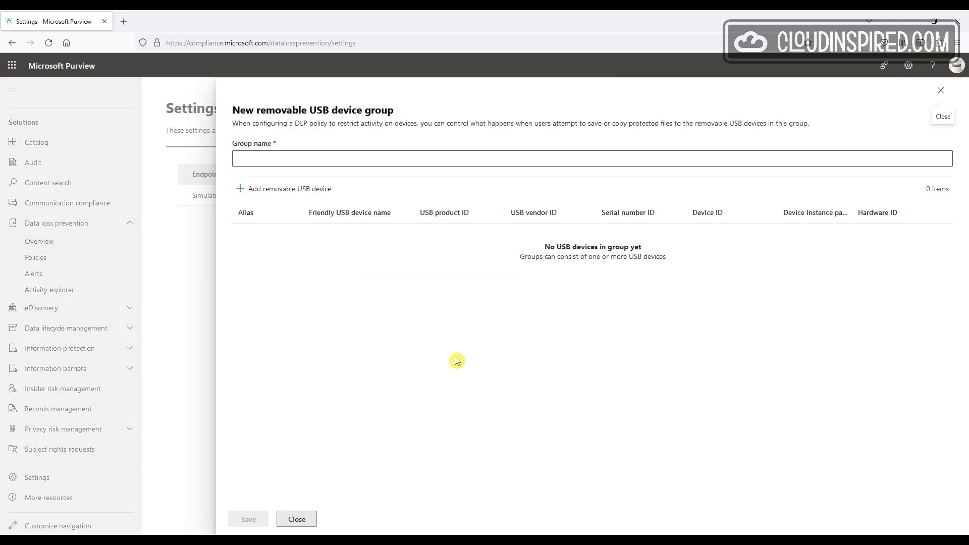
click(324, 195)
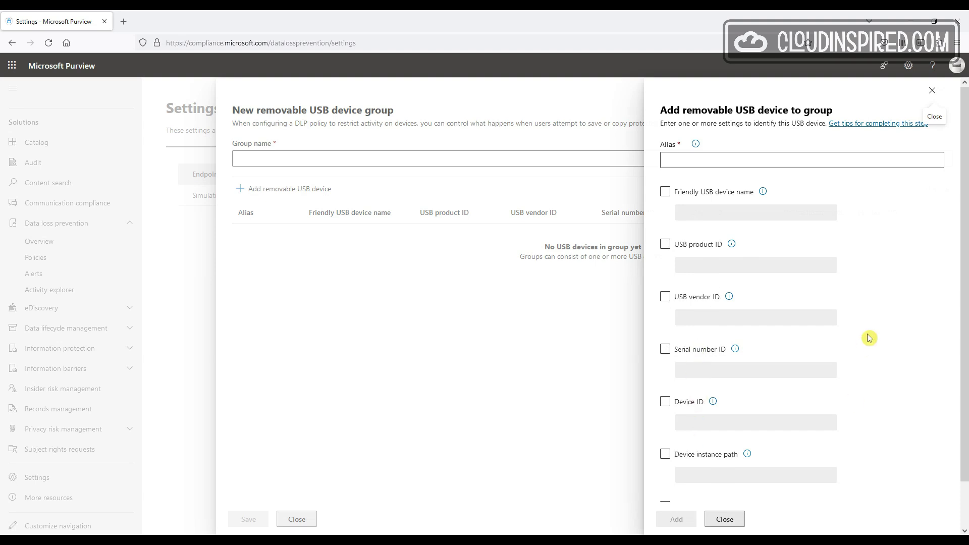
scroll(870, 338, down, 1)
scroll(870, 337, up, 1)
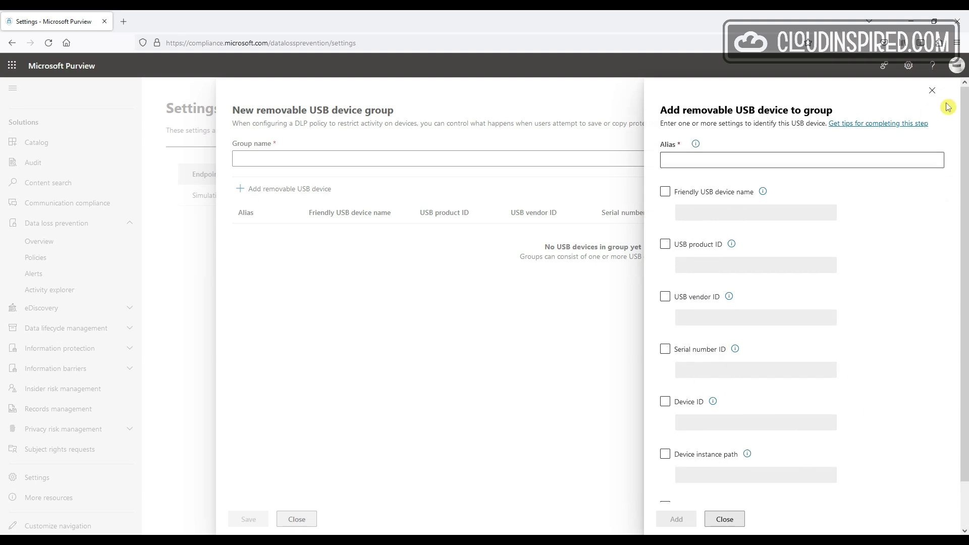
click(932, 91)
click(939, 93)
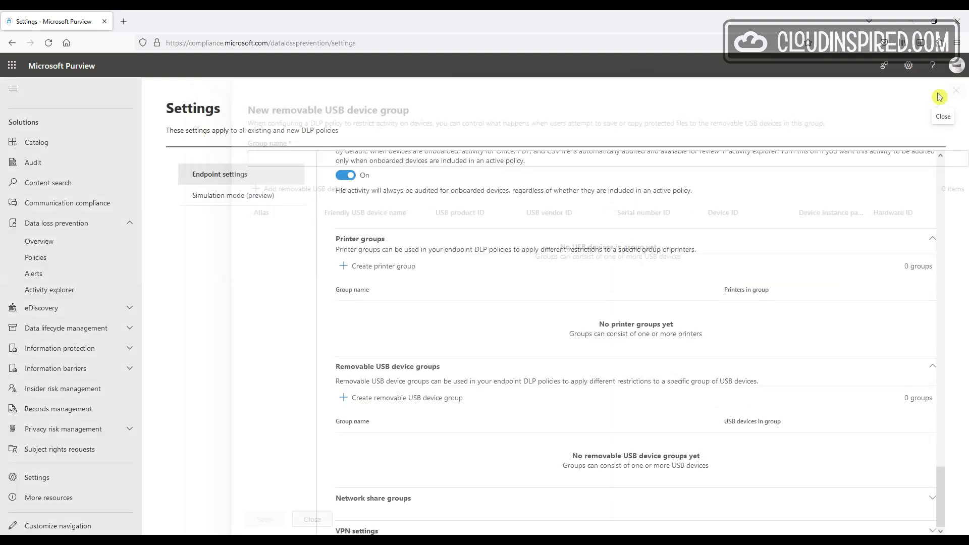
Step: Expand network share groups and discard a new network share group unsaved
click(406, 502)
scroll(426, 459, down, 2)
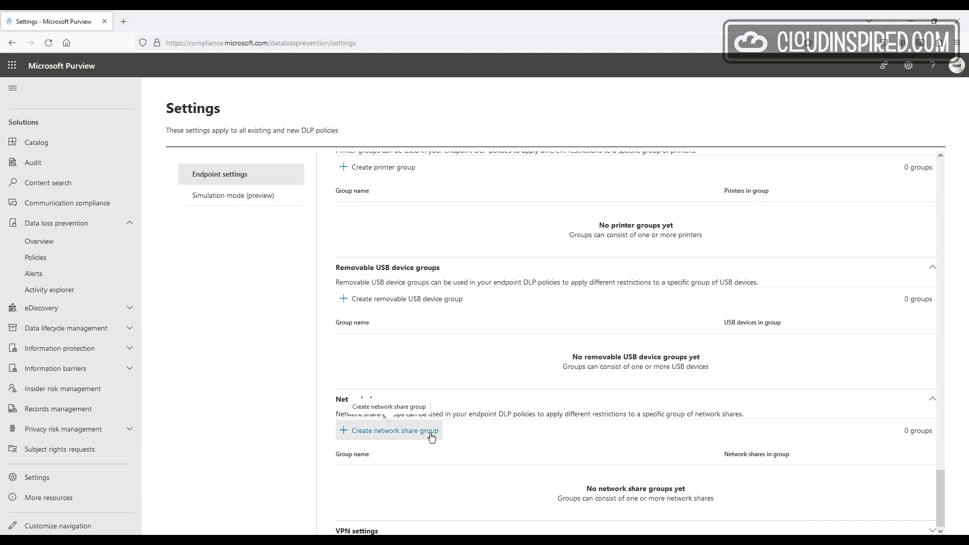
click(432, 438)
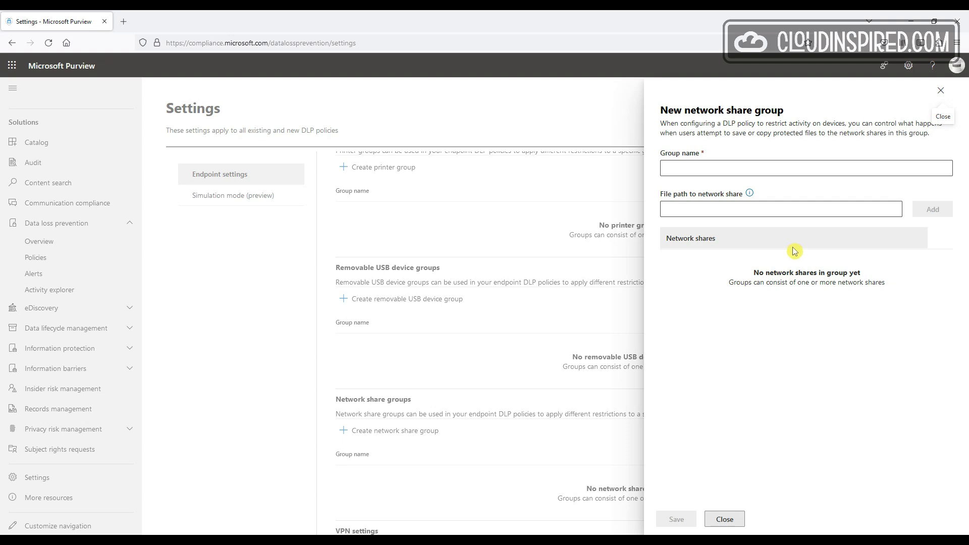
click(941, 91)
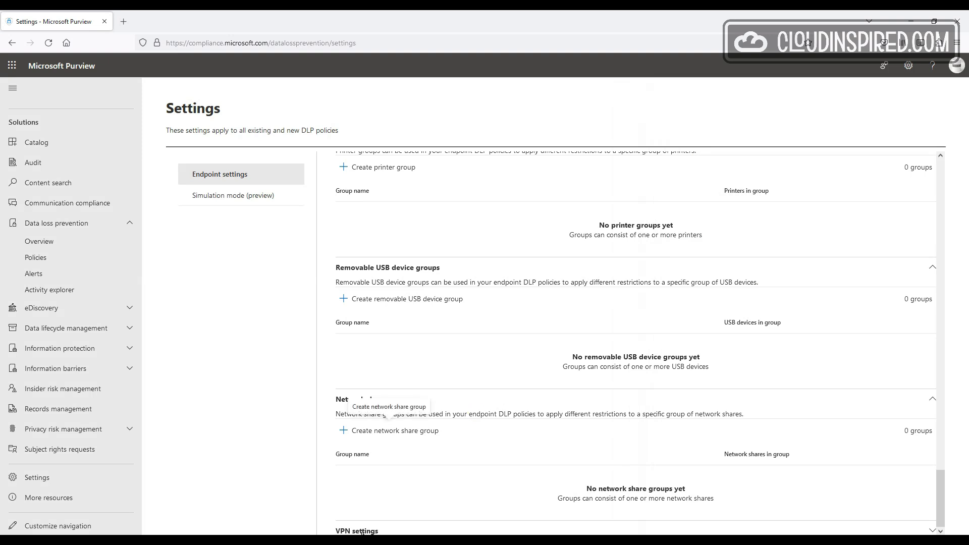
Step: View the Simulation mode (preview) setting twice, leave it off, and return to Endpoint settings
scroll(423, 497, down, 2)
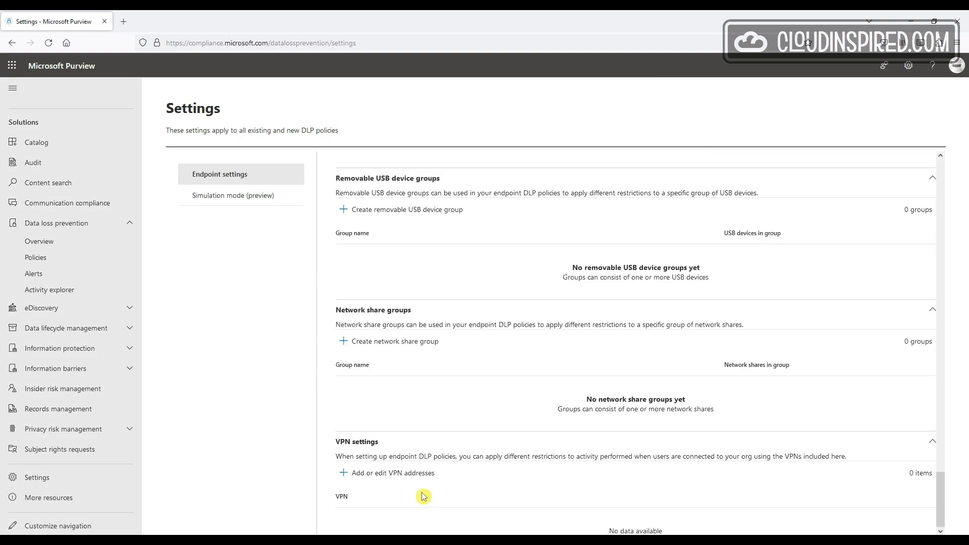
scroll(423, 496, up, 10)
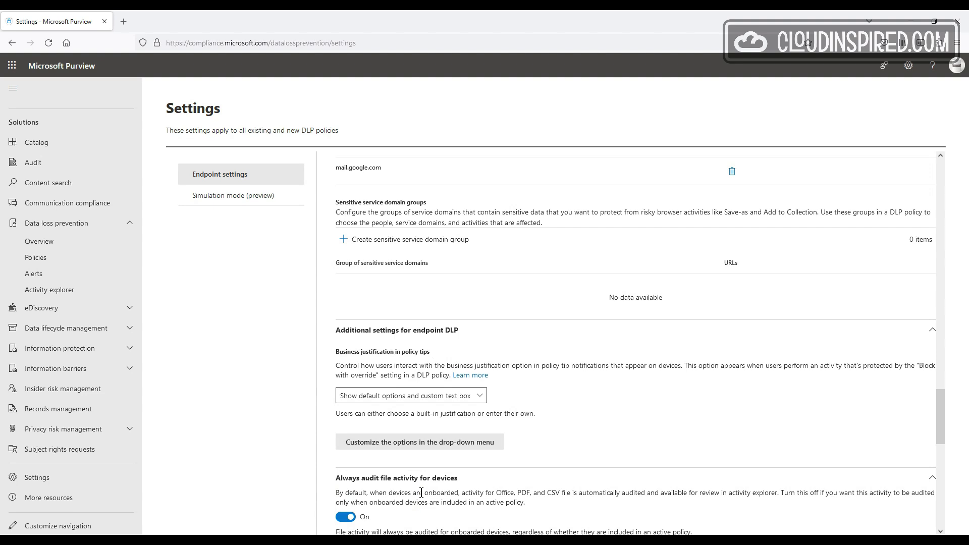
scroll(421, 494, up, 4)
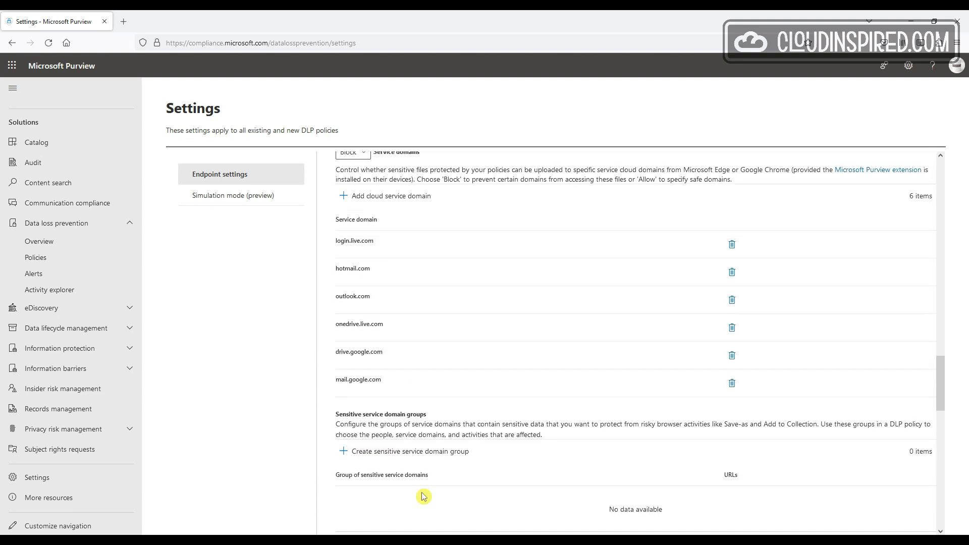
click(248, 198)
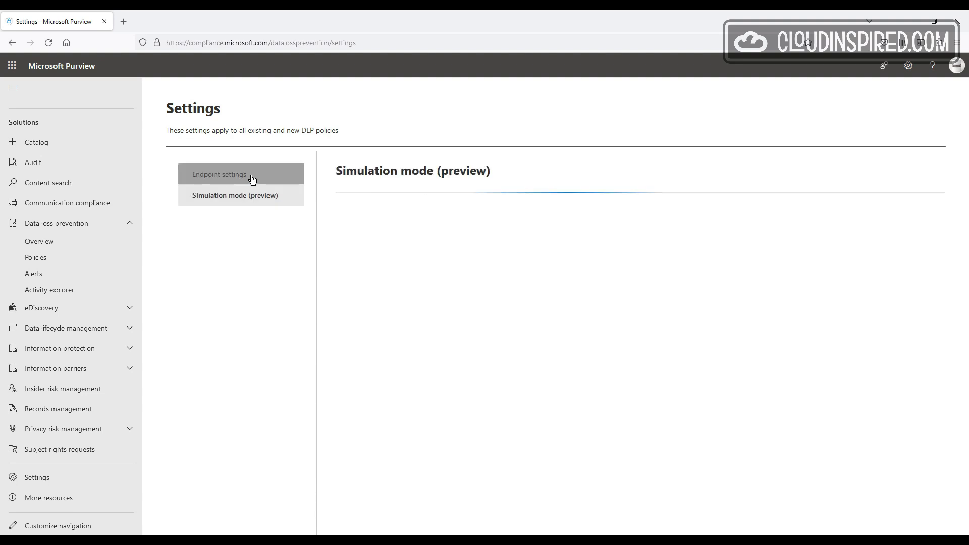
click(252, 180)
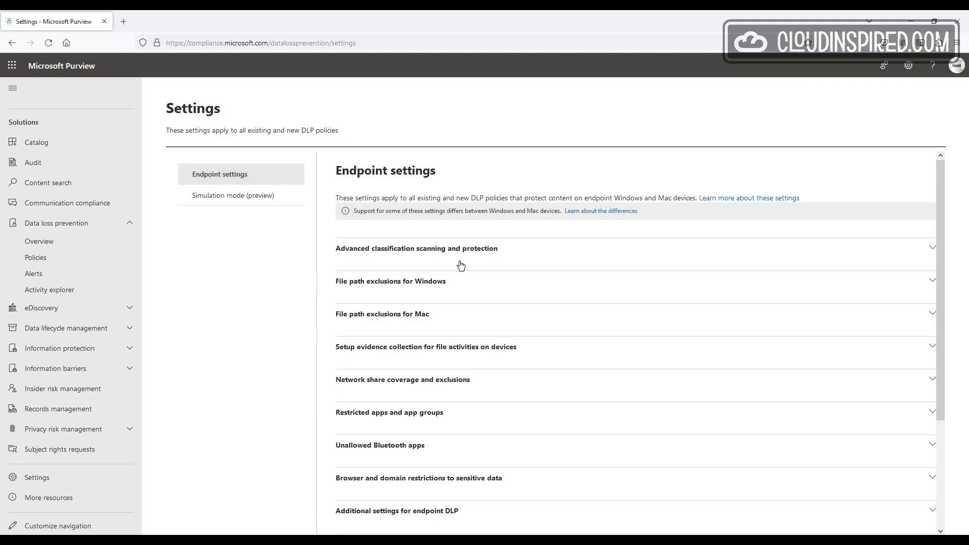
click(273, 200)
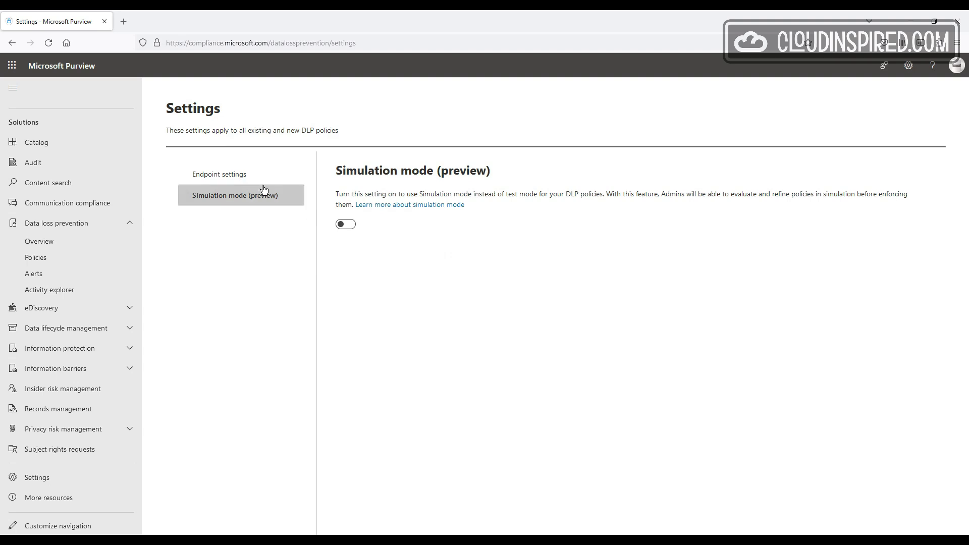
click(248, 178)
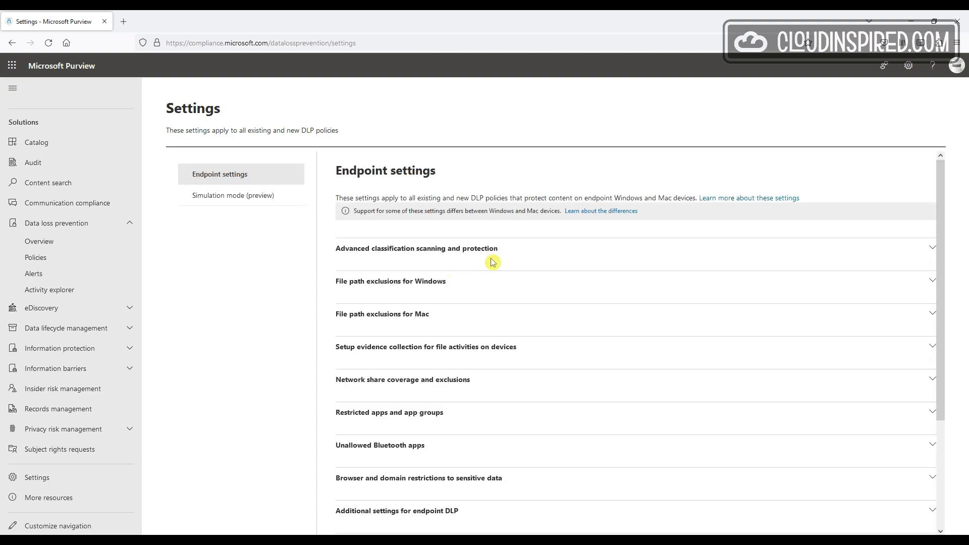
scroll(492, 262, down, 3)
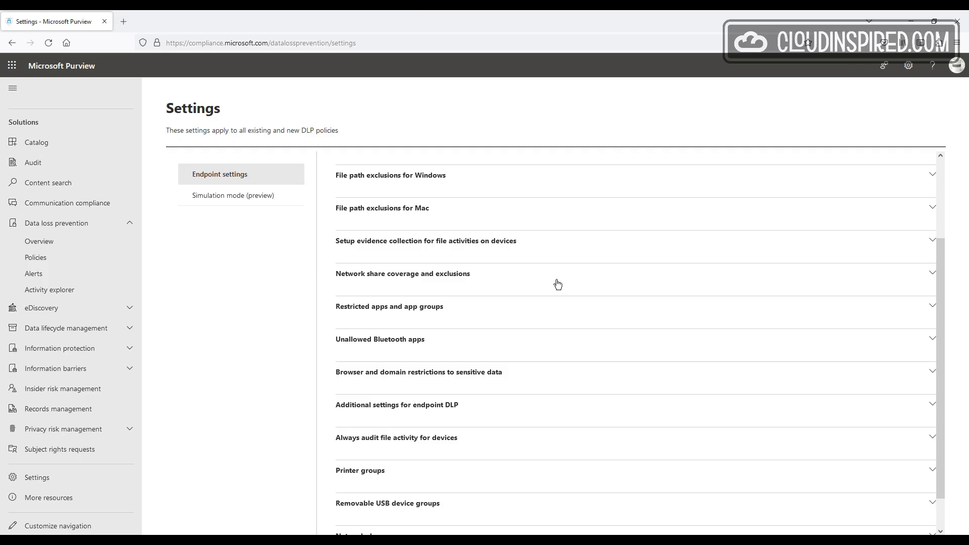
Step: Expand Browser and domain restrictions to sensitive data and scroll down to the Service domains list
click(480, 374)
scroll(480, 376, down, 2)
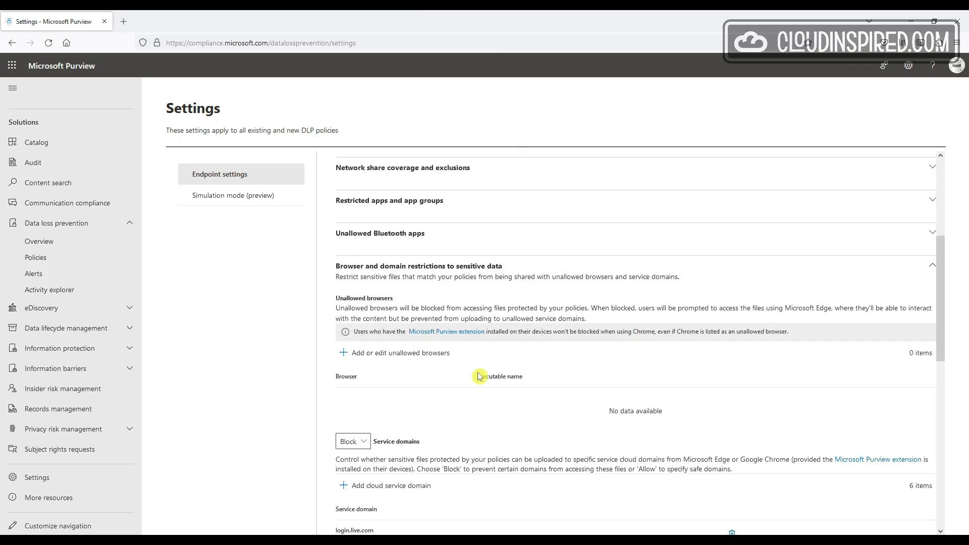
scroll(480, 376, down, 2)
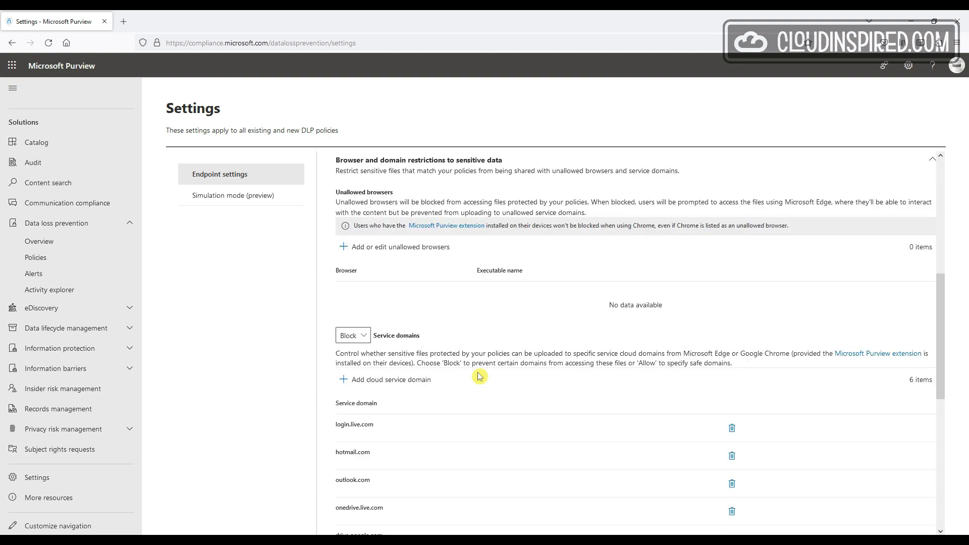
scroll(479, 376, down, 2)
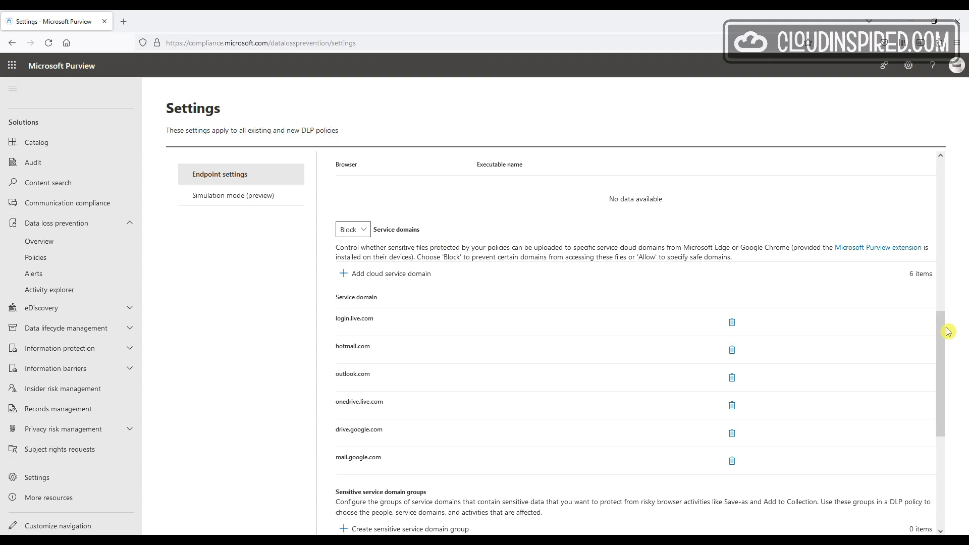
drag(944, 341, 943, 359)
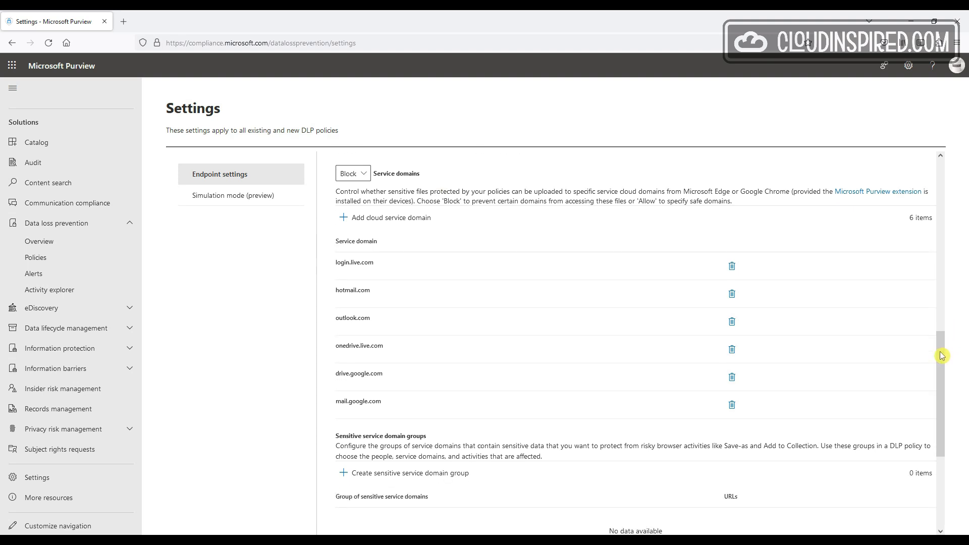
Step: Add dropbox.com, trimmed from the pasted Dropbox URL, to the blocked service domains and save
click(388, 222)
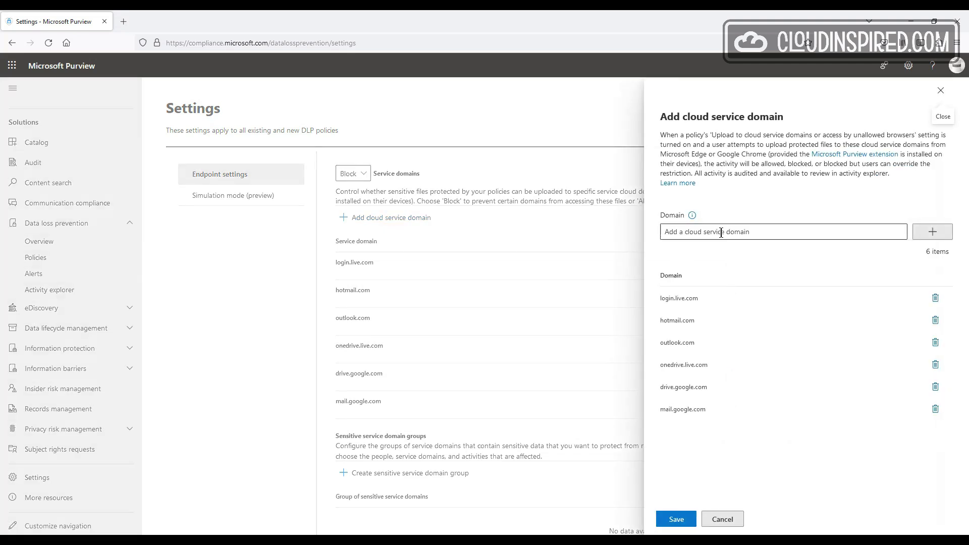
text(https://www.dropbox.com)
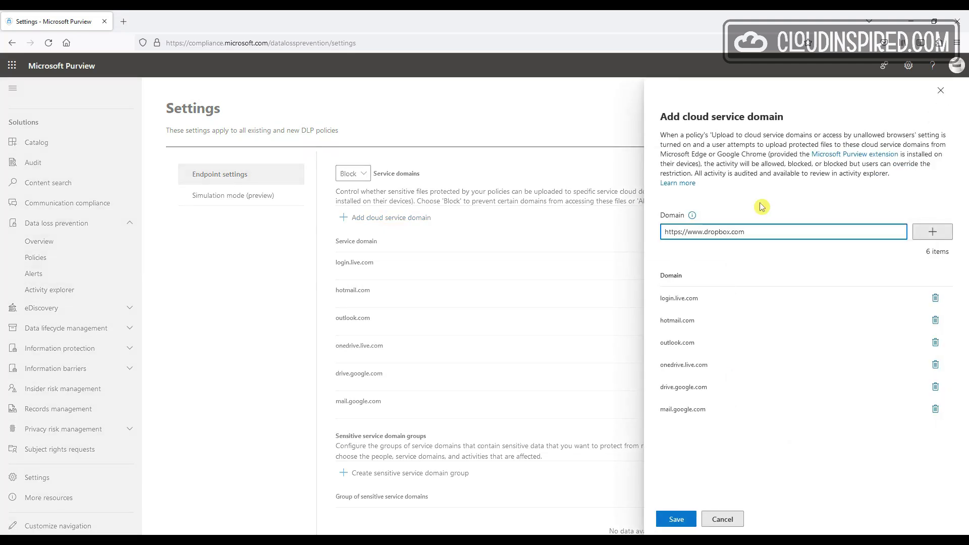
click(704, 233)
key(BackSpace)
key(BackSpace)
key(BackSpace)
key(BackSpace)
key(BackSpace)
key(BackSpace)
key(BackSpace)
key(BackSpace)
key(BackSpace)
key(BackSpace)
key(BackSpace)
key(BackSpace)
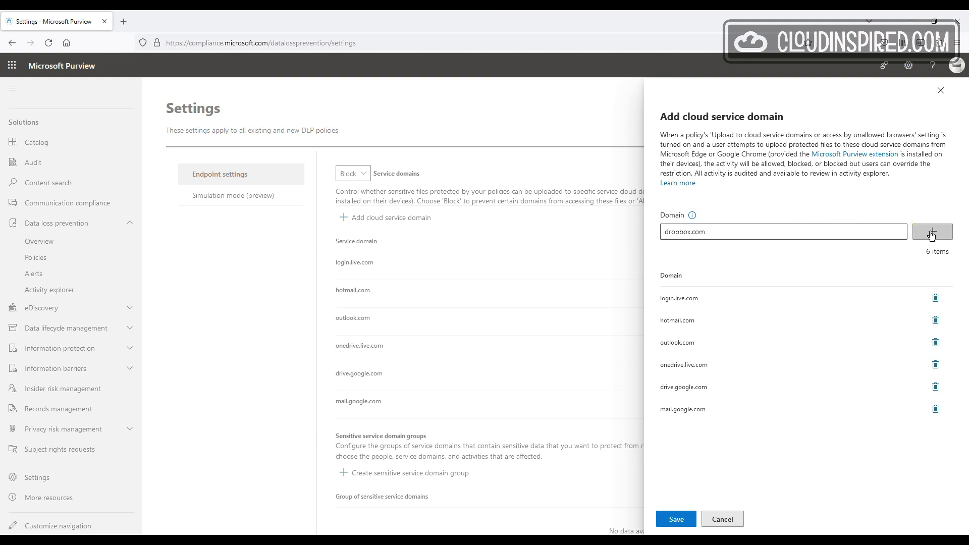
click(932, 232)
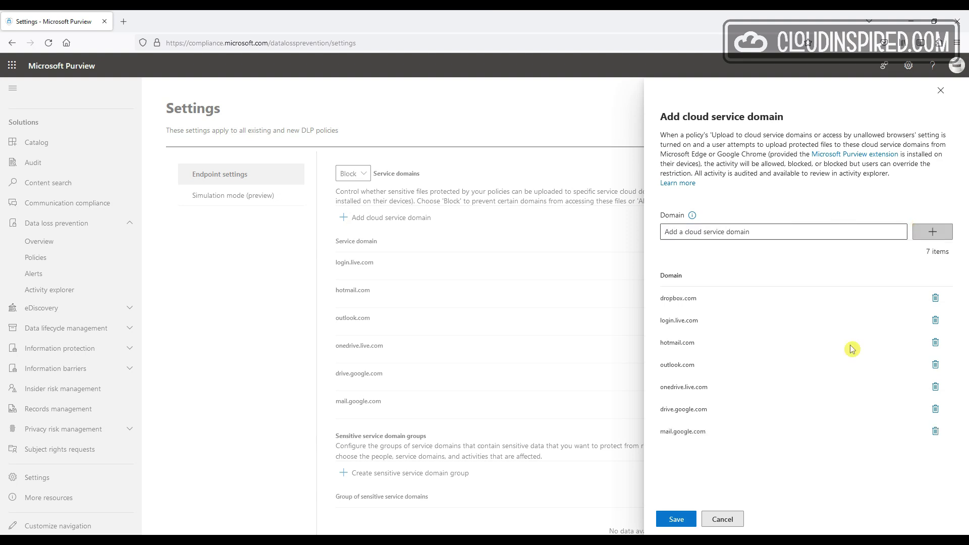
click(677, 519)
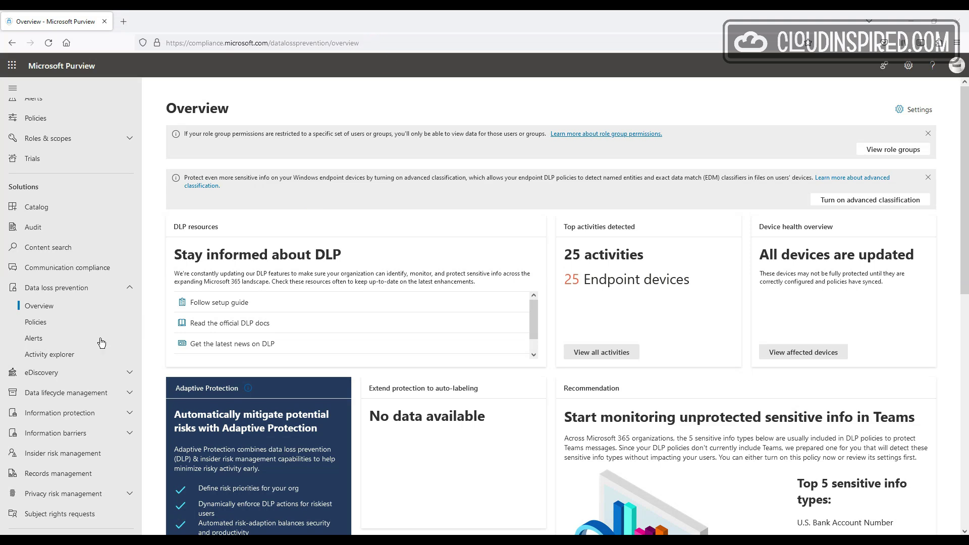
Step: Start a new policy from the Custom template, keeping the default name and admin units
click(71, 327)
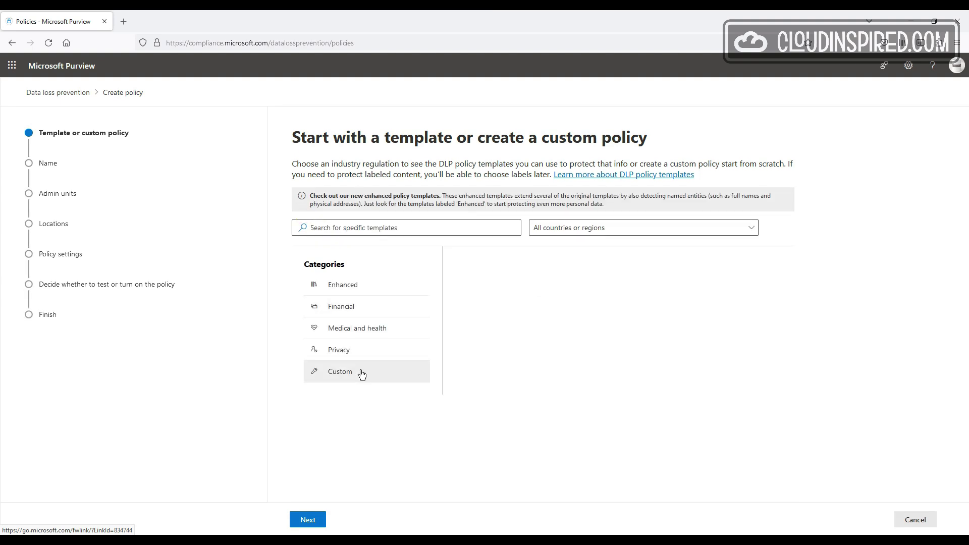
click(361, 375)
click(515, 286)
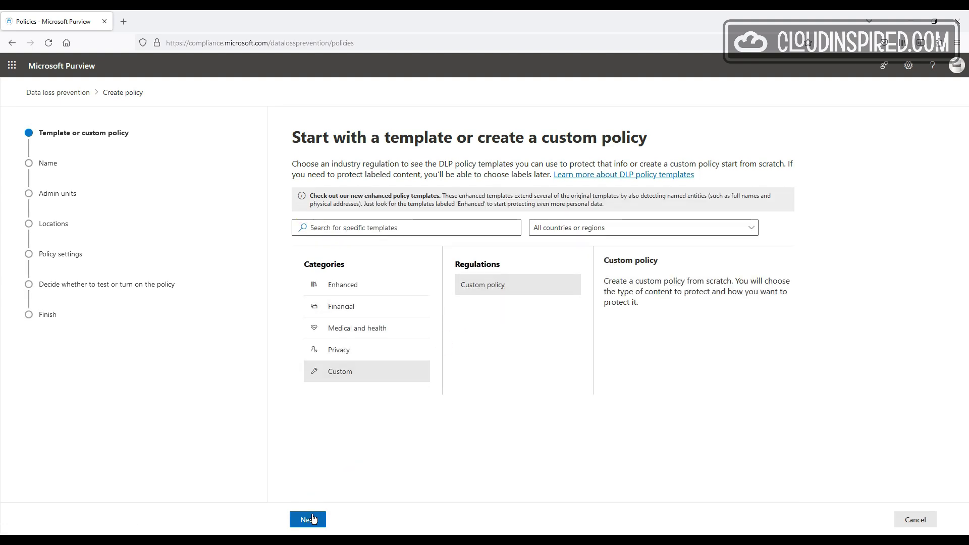
click(313, 520)
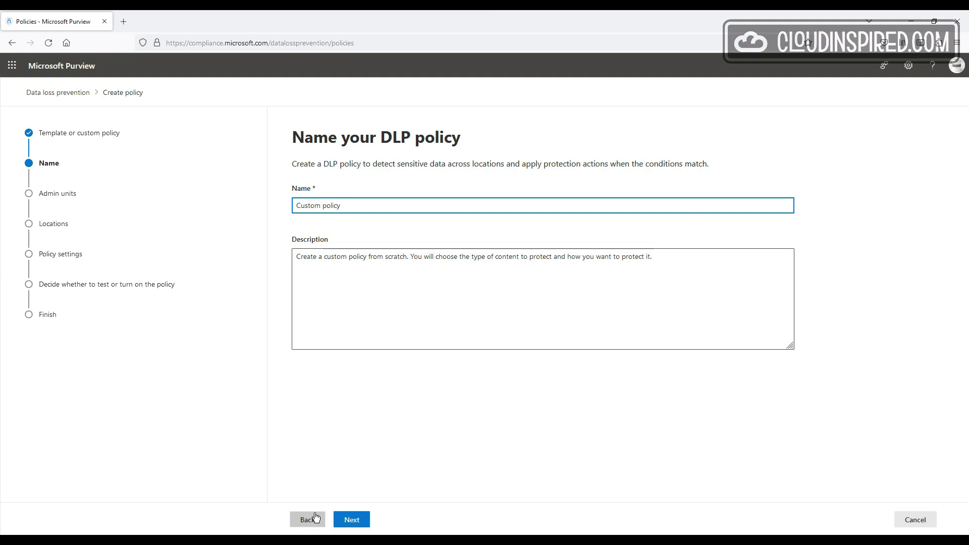
click(355, 519)
click(361, 523)
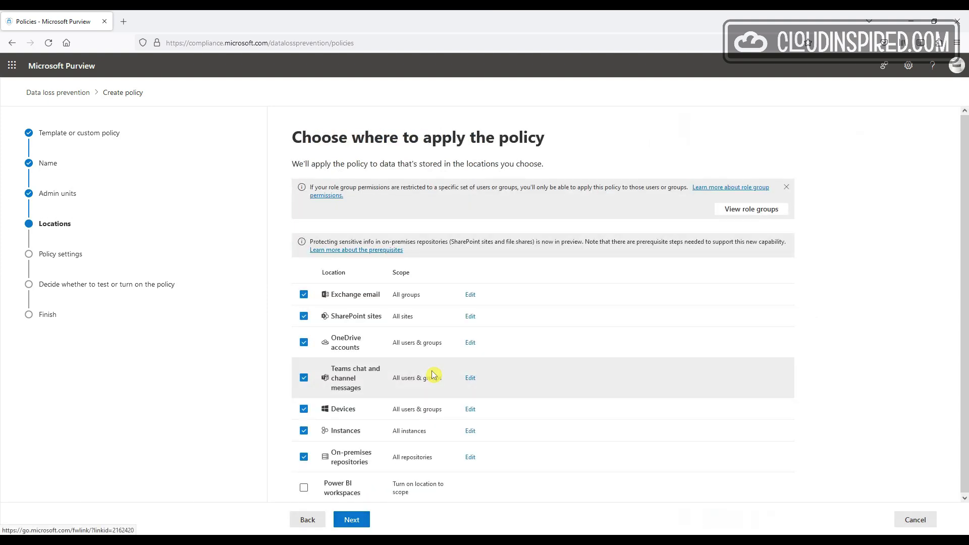
Step: Limit the policy to Devices by unticking Exchange, OneDrive, Teams, Instances and on-premises repositories
click(304, 294)
click(304, 338)
click(304, 360)
click(304, 403)
click(304, 424)
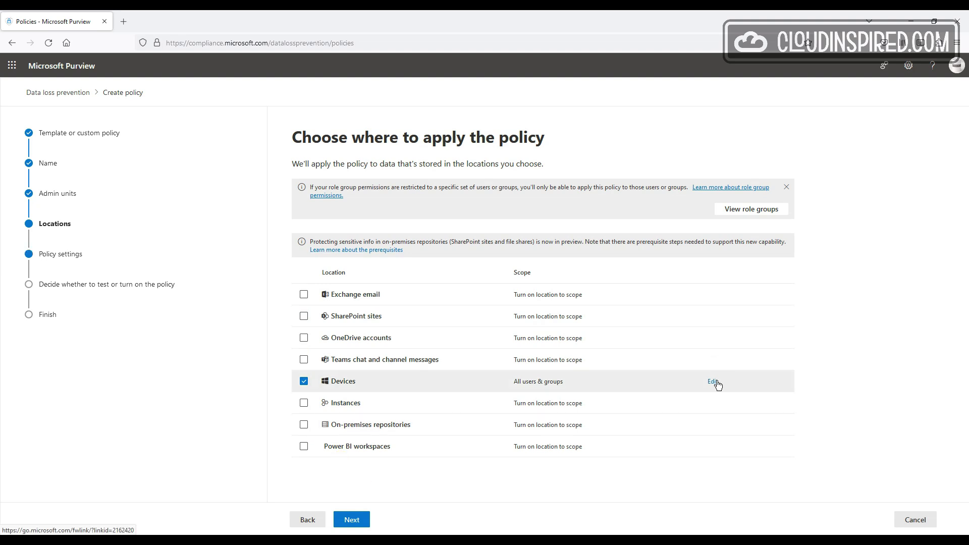
Step: Keep the Devices scope for all users and groups and choose custom advanced DLP rules
click(713, 381)
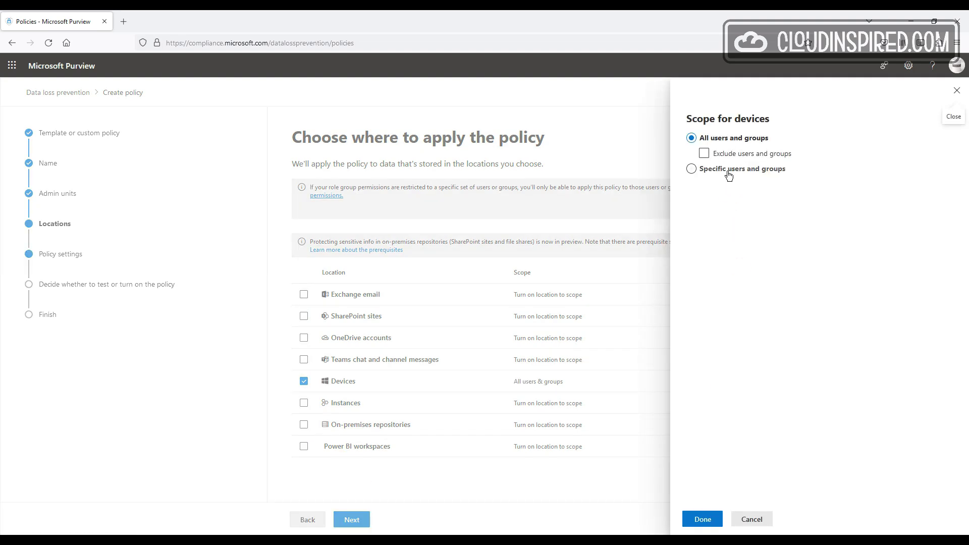
click(749, 157)
click(703, 520)
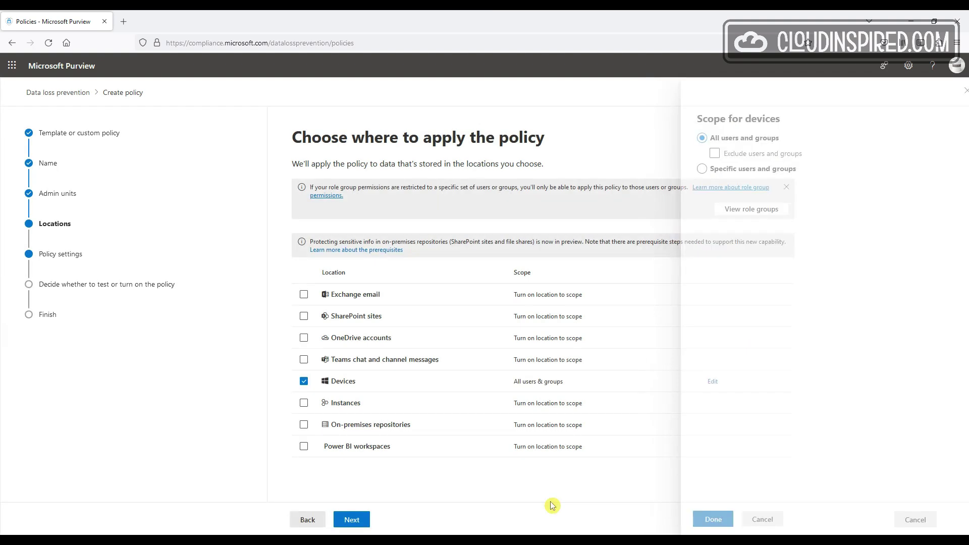
click(352, 520)
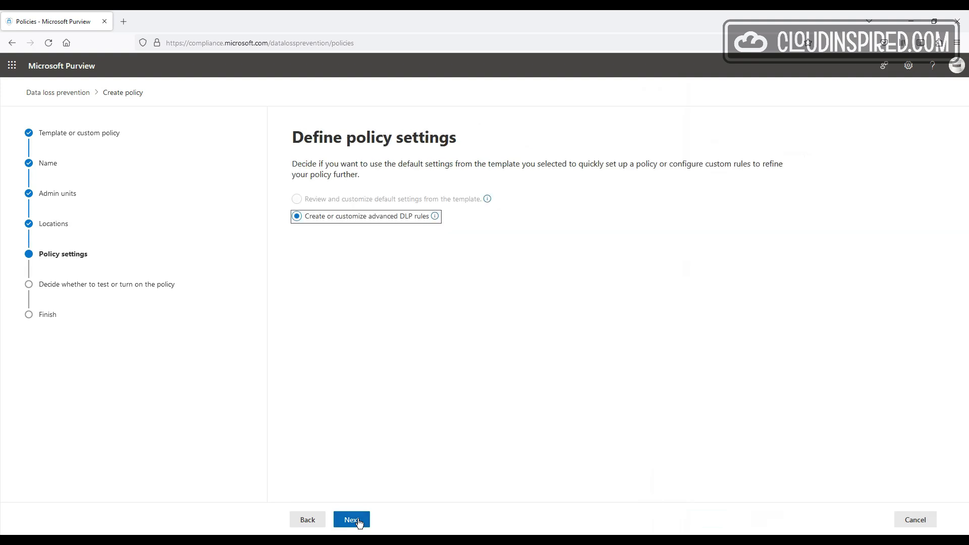
click(359, 523)
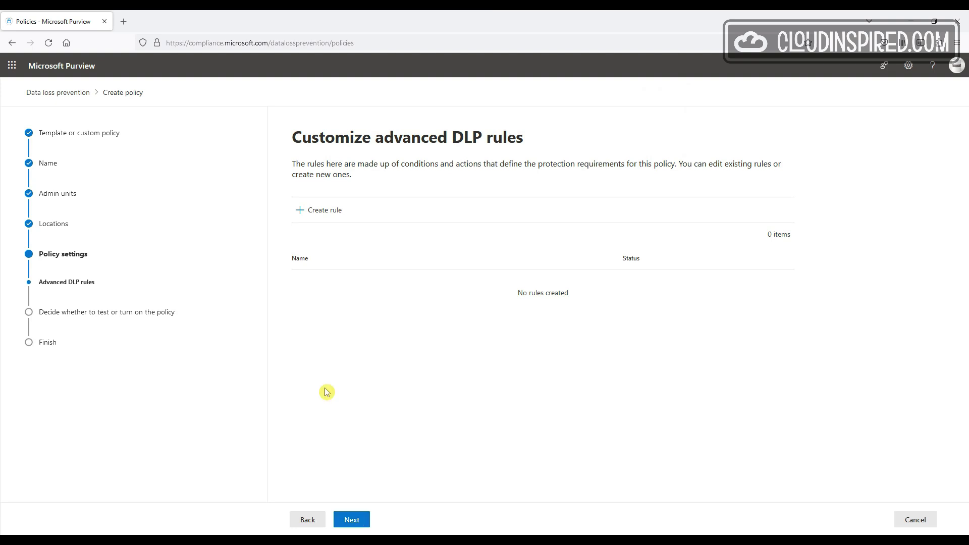
Step: Create a new DLP rule named Block Domains
click(325, 210)
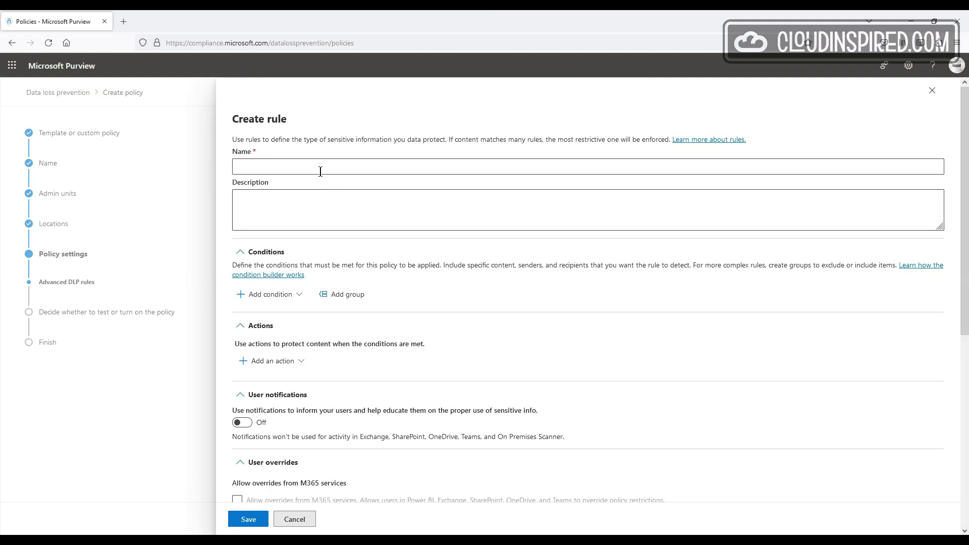
text(Block Domains)
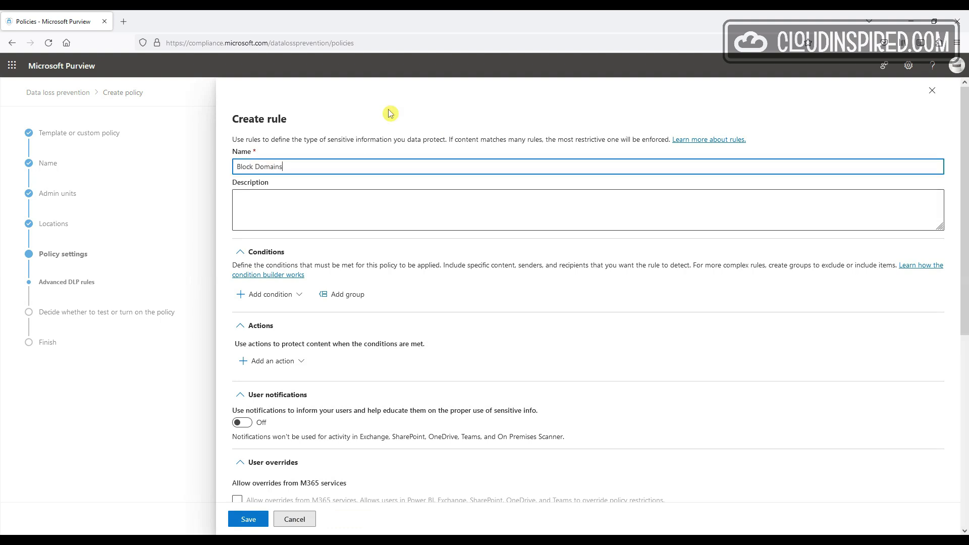
click(391, 114)
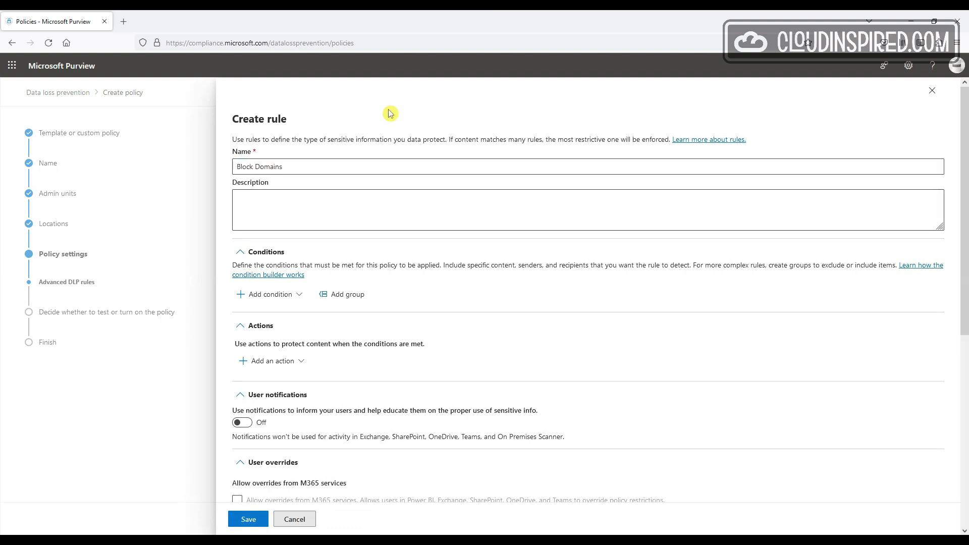
Step: Add a File type is condition covering Word processing, Spreadsheet, Presentation, Archive and Mail
click(299, 298)
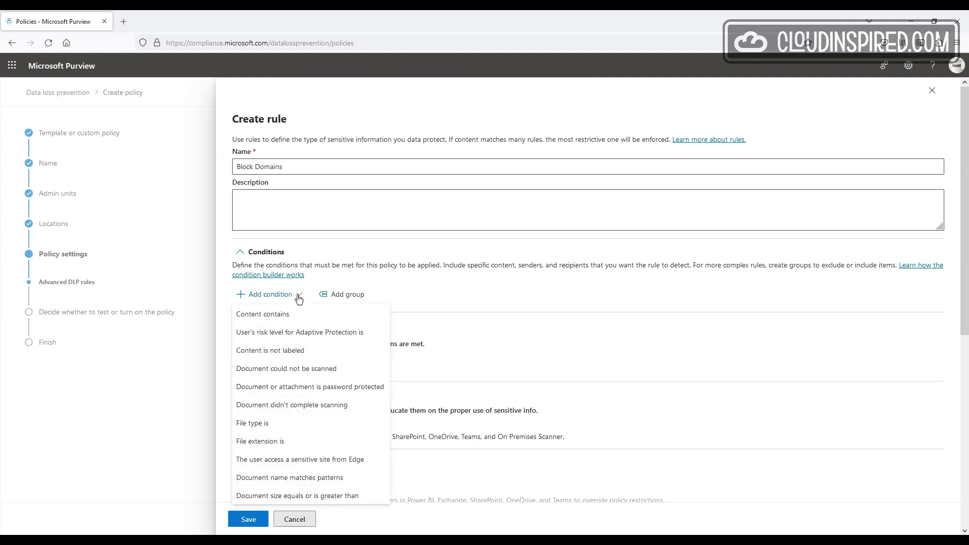
click(285, 427)
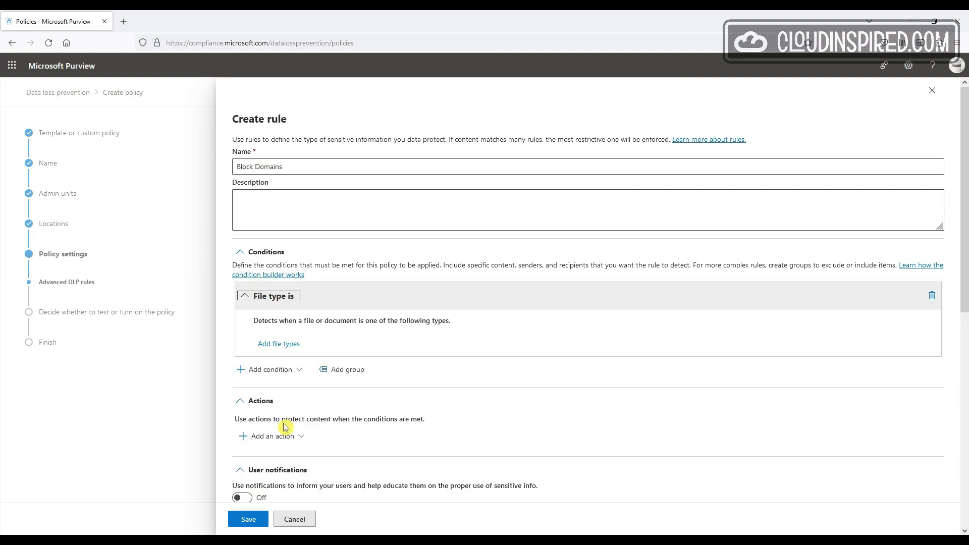
click(297, 346)
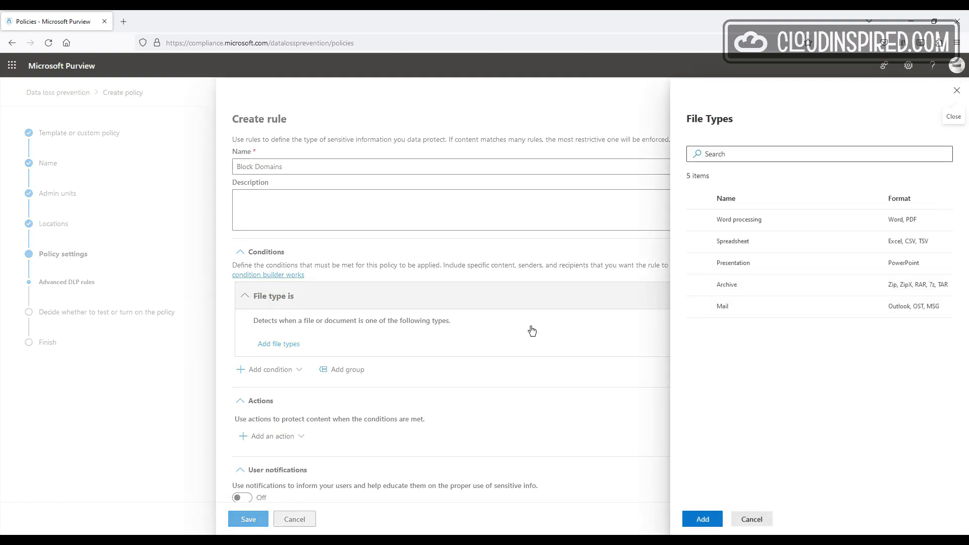
click(698, 200)
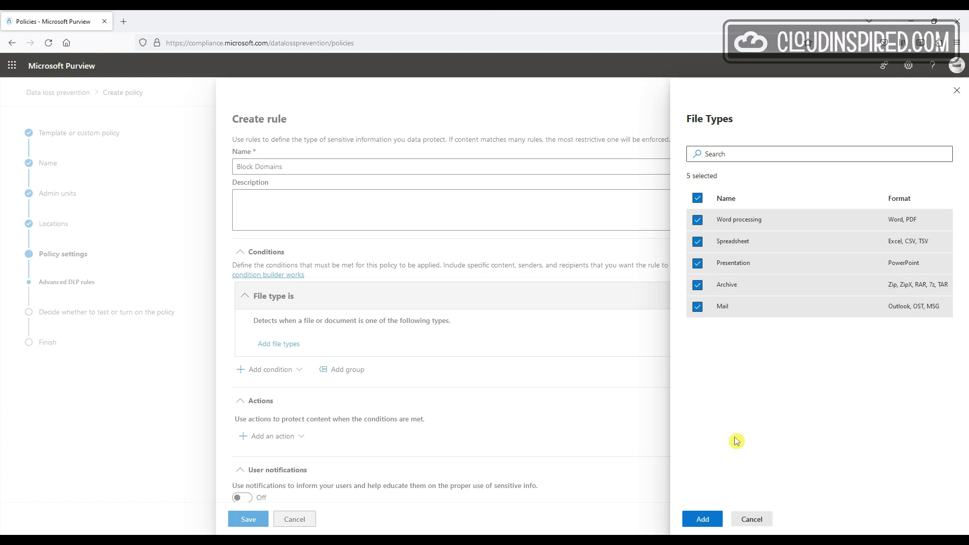
click(703, 519)
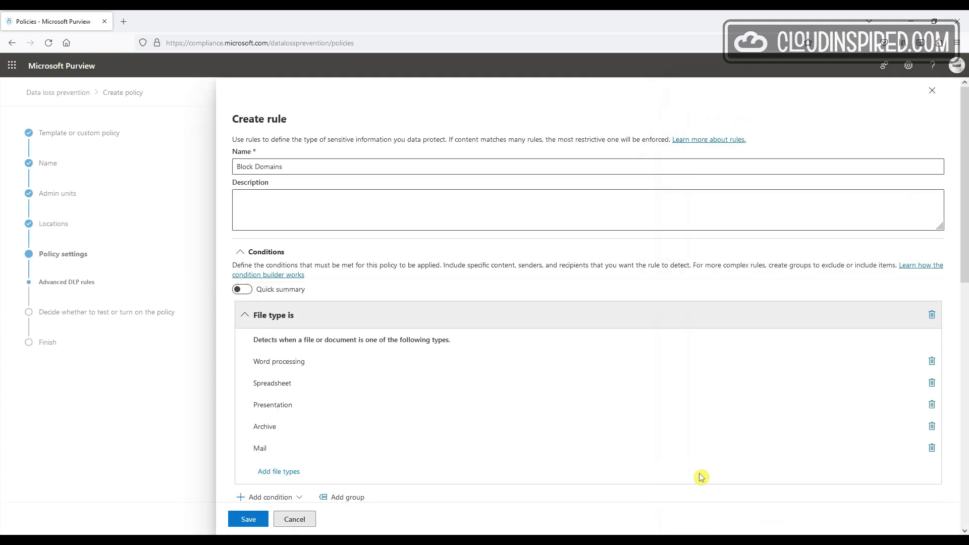
scroll(462, 349, down, 2)
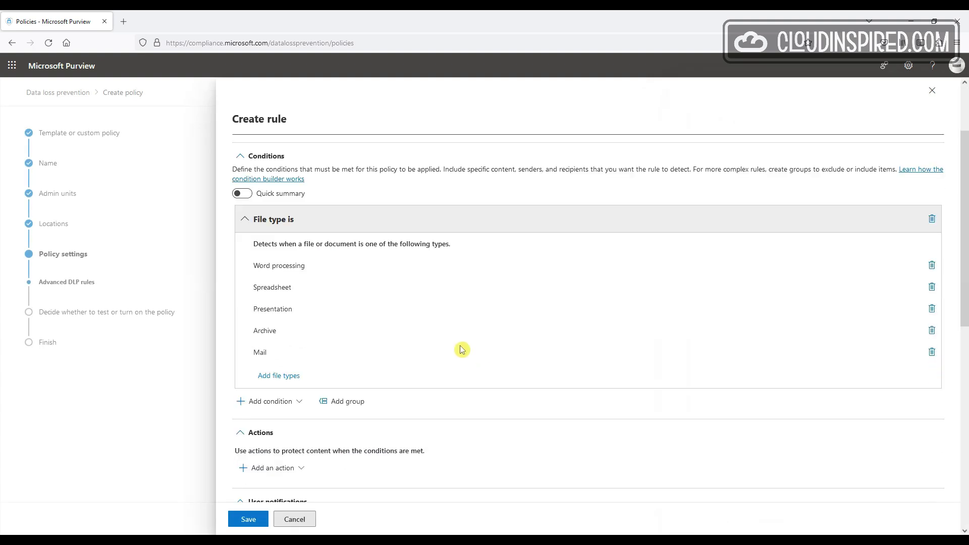
scroll(461, 349, down, 2)
click(299, 306)
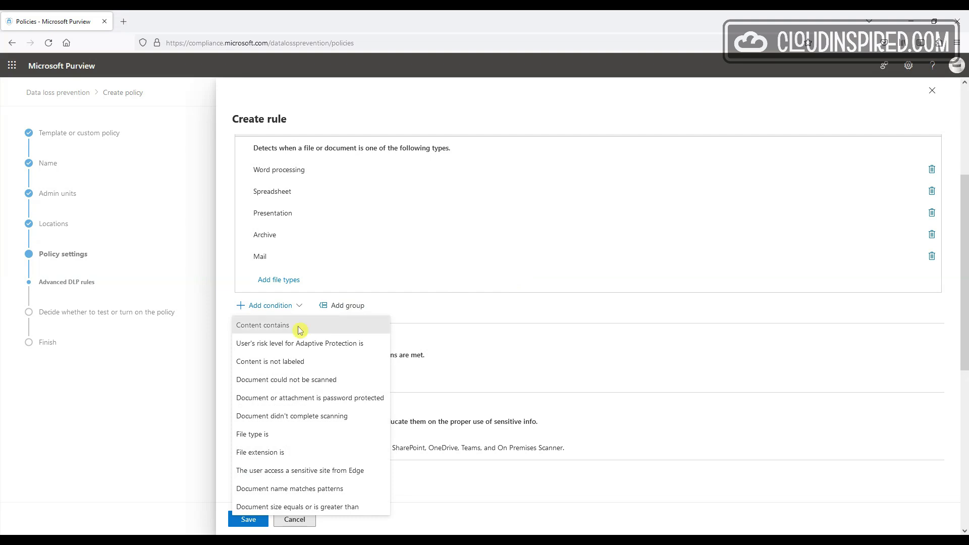
Step: Add a Content contains condition with all seven U.K. sensitive info types
click(298, 326)
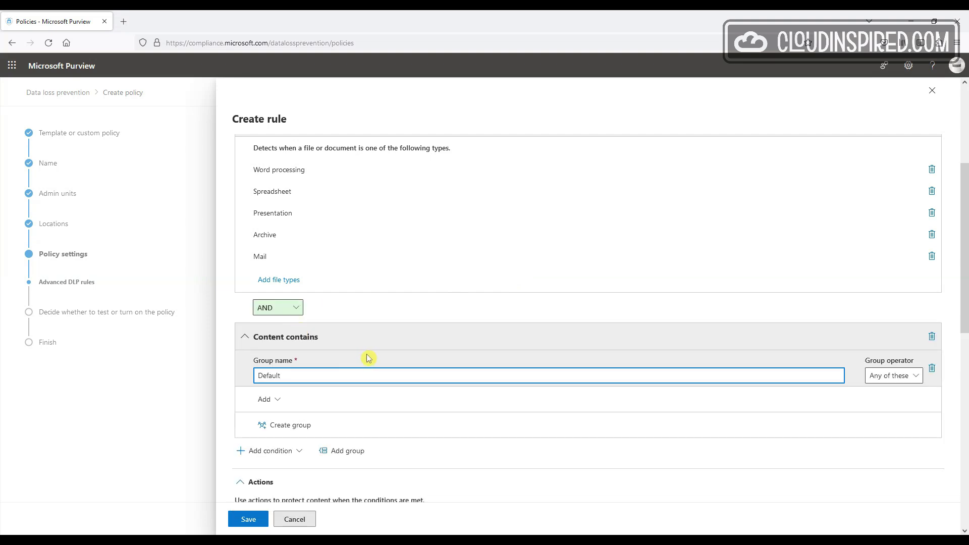
click(277, 401)
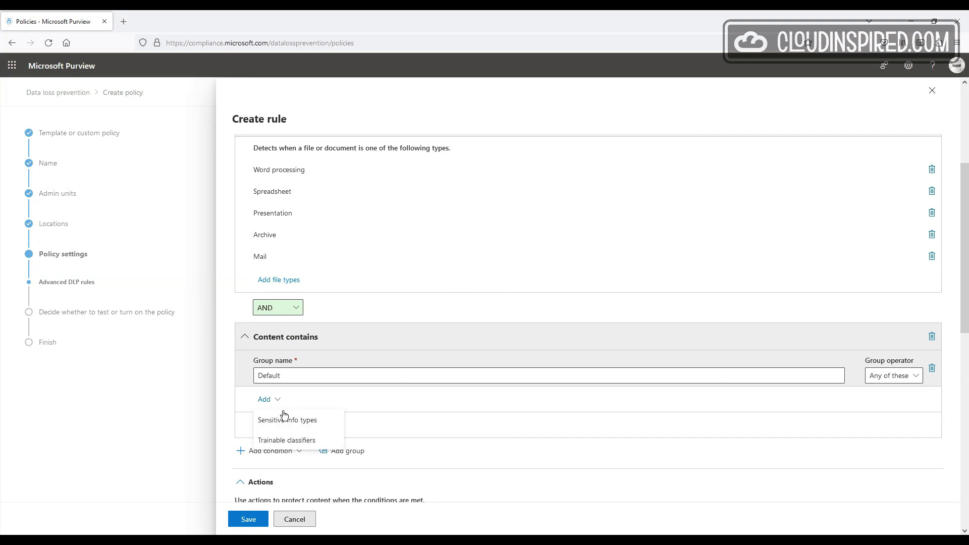
click(293, 425)
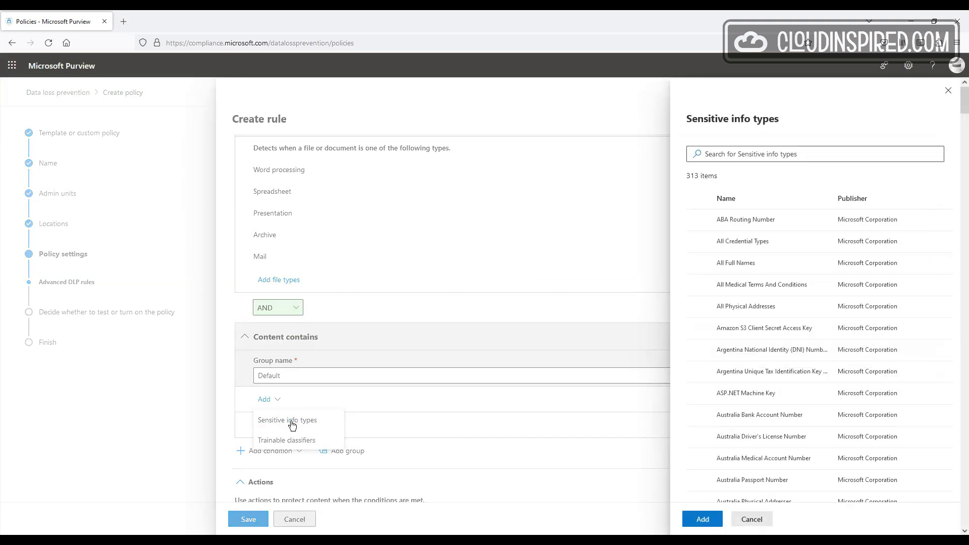
click(716, 156)
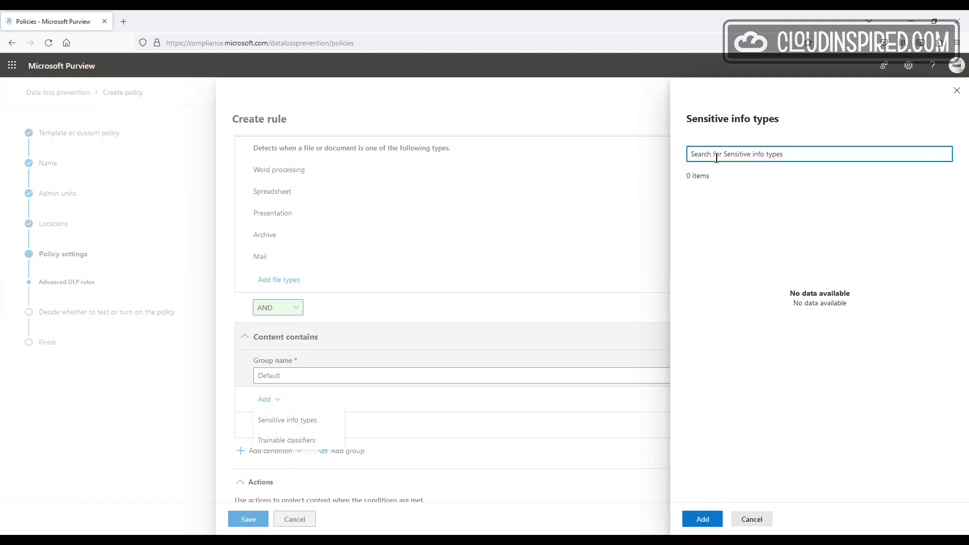
text(U.K)
click(698, 198)
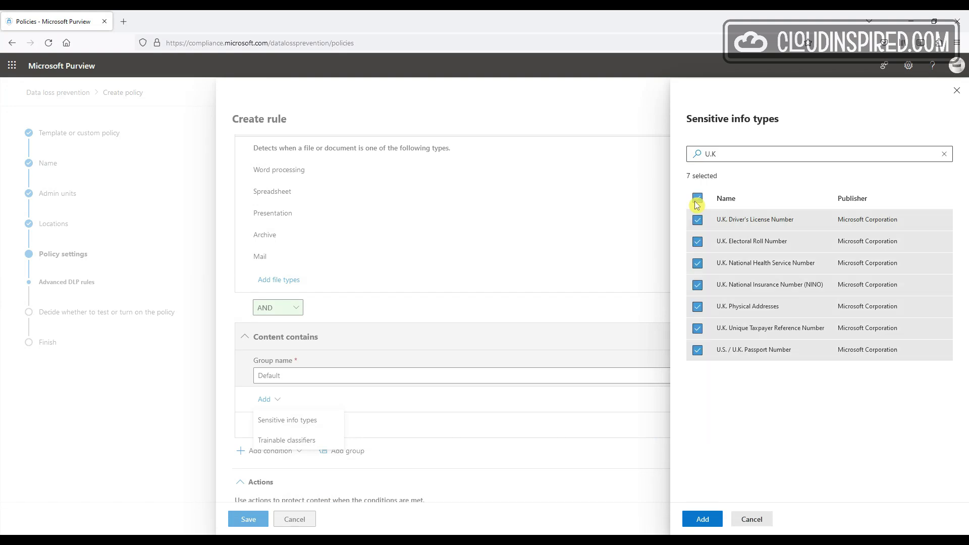
click(703, 520)
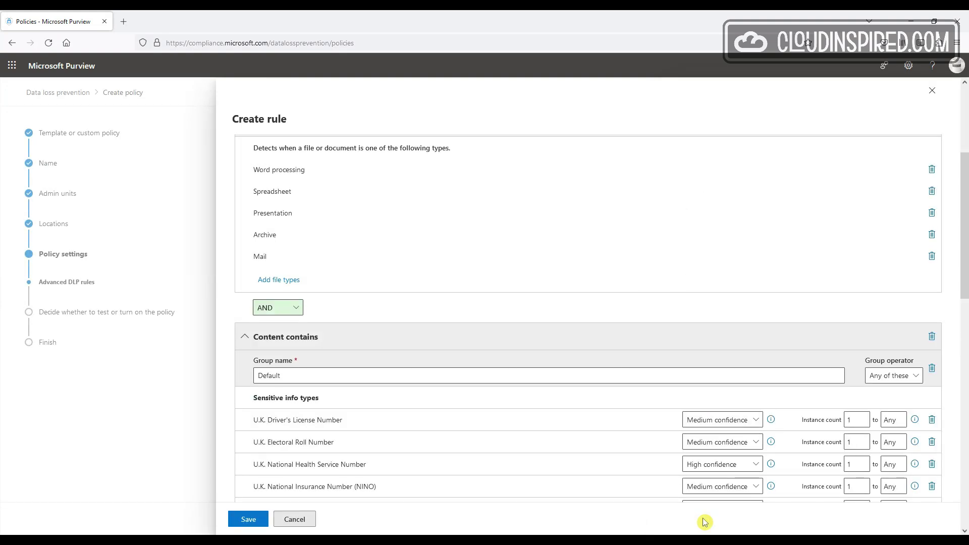
scroll(444, 433, down, 4)
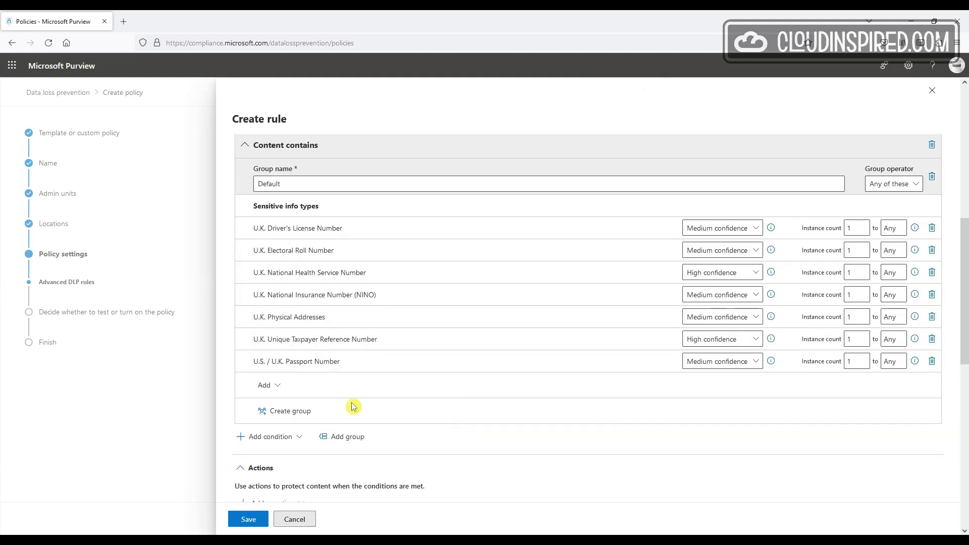
Step: Search for credit and select the Credit Card Number sensitive info type
click(274, 388)
click(284, 407)
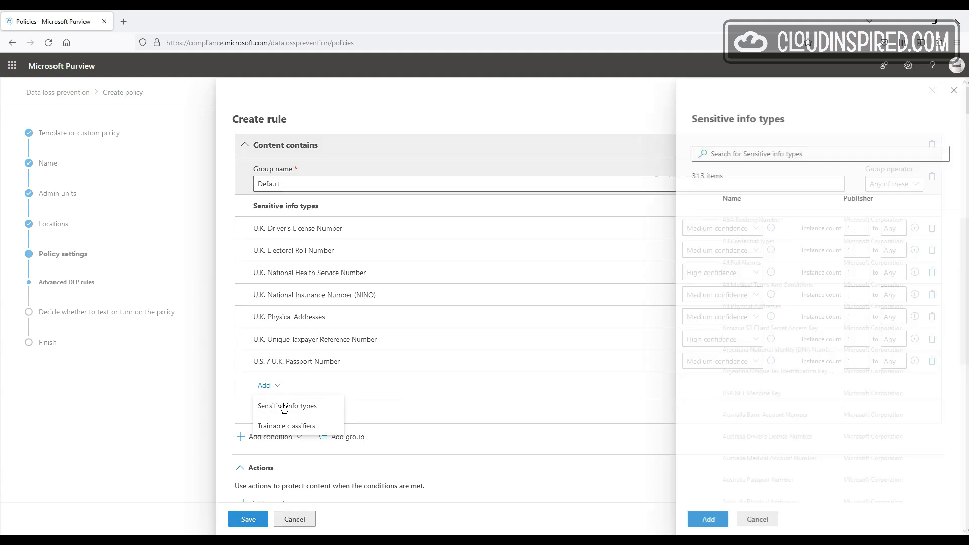
click(726, 154)
text(credit)
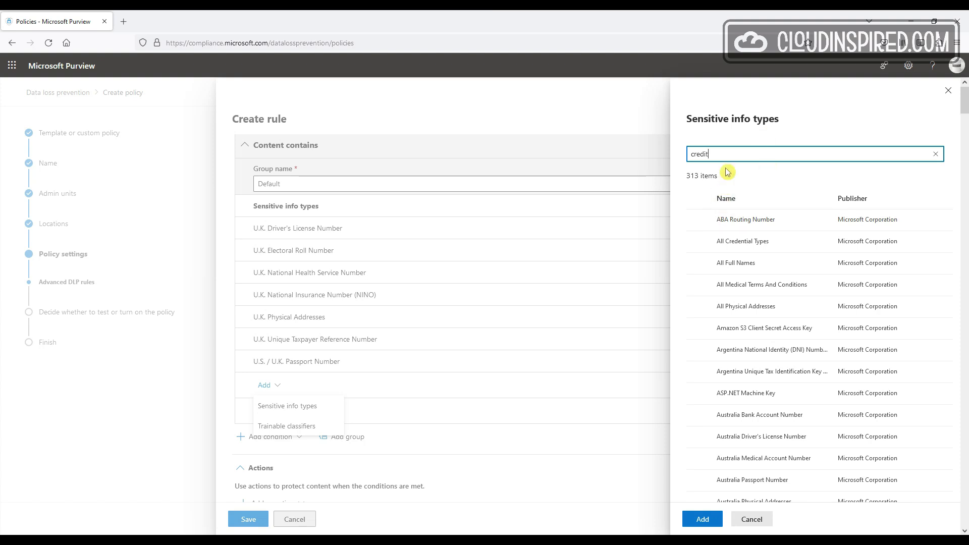
key(Return)
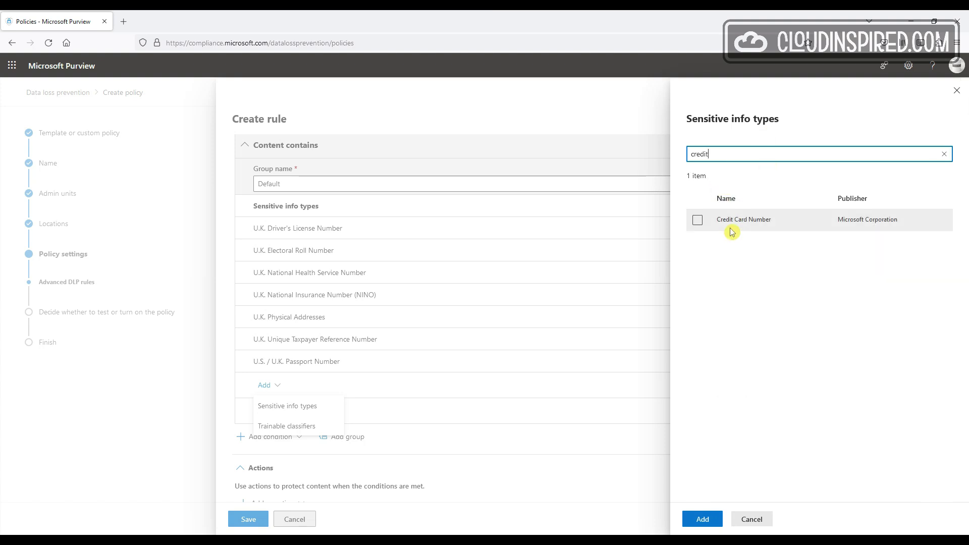
click(730, 226)
click(692, 526)
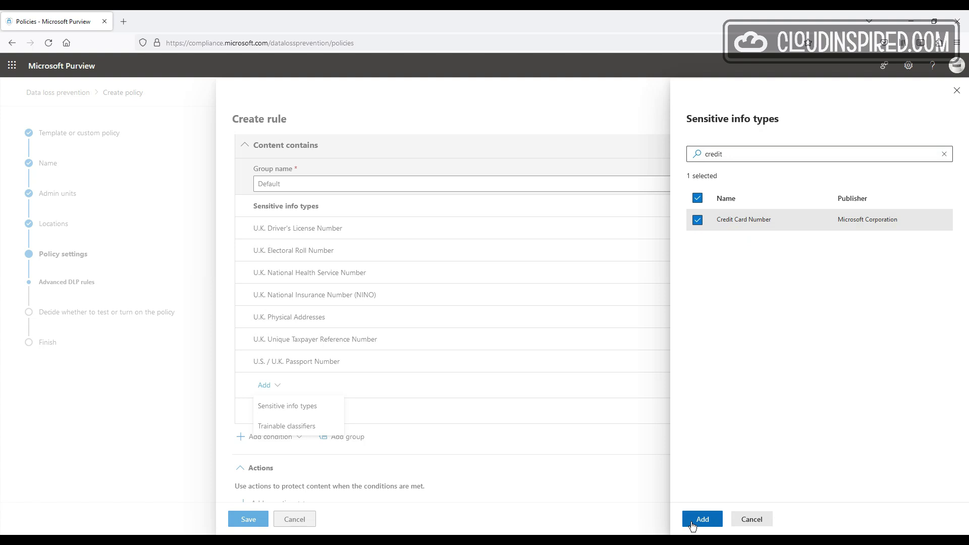
Step: Include Credit Card Number and add an Audit or restrict activities on devices action
click(693, 526)
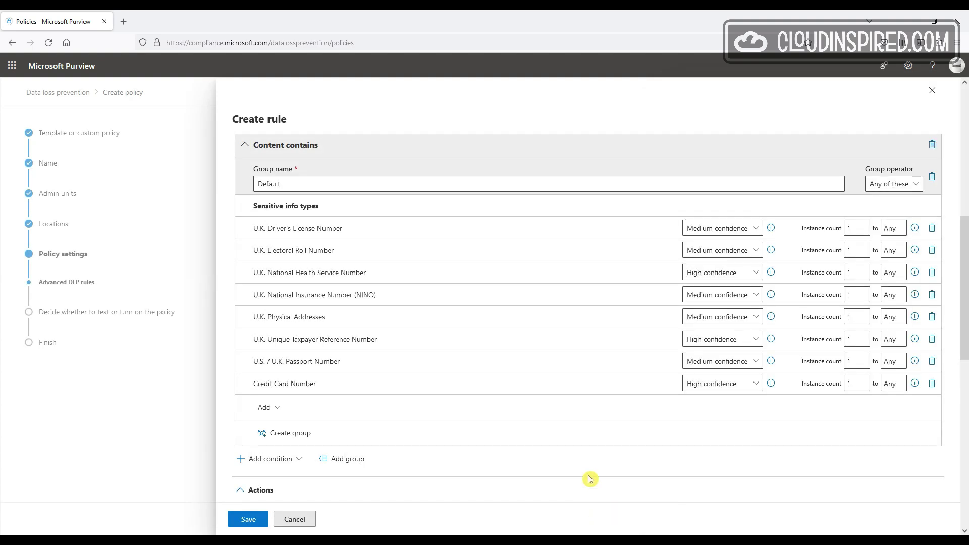
scroll(584, 479, down, 2)
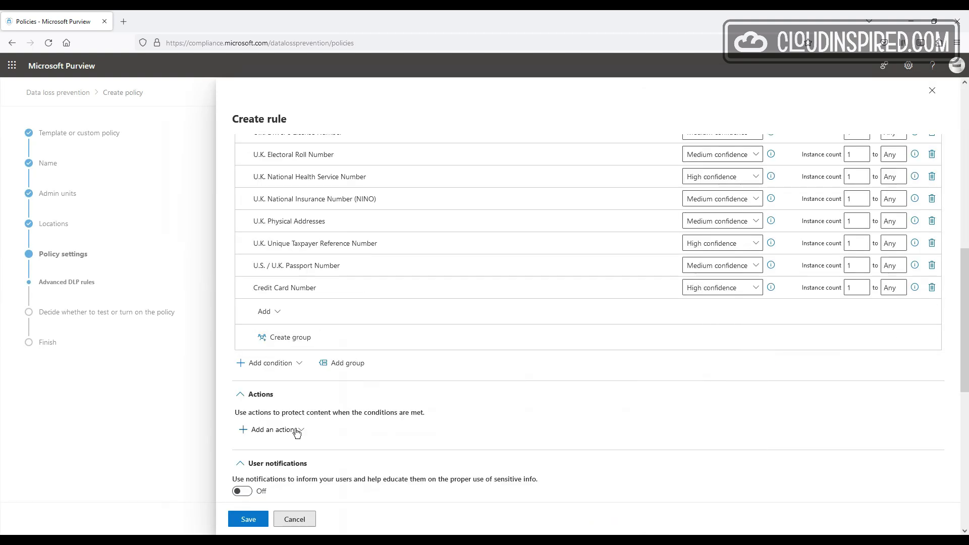
click(295, 430)
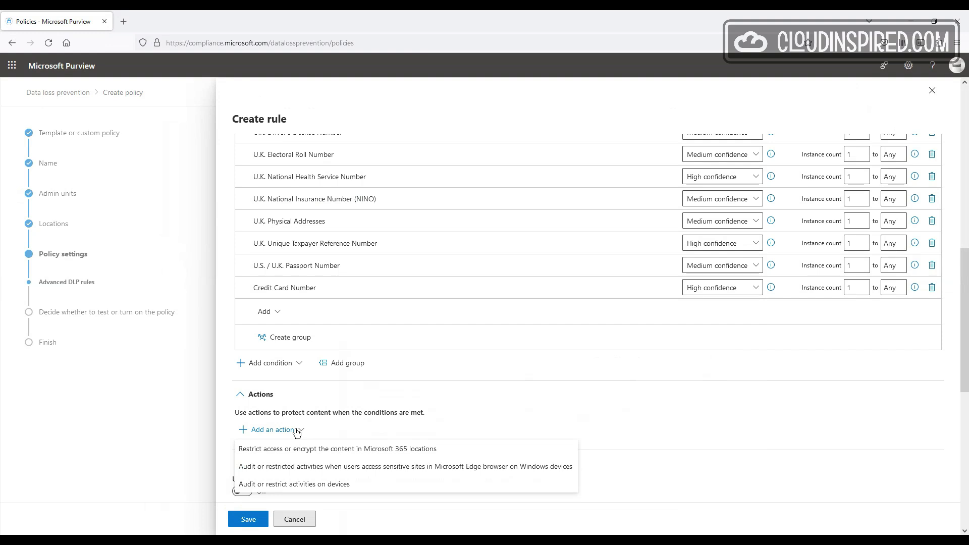
click(304, 485)
Step: Set uploads to restricted cloud service domains to Block with override and restrict Paste to supported browsers
scroll(313, 454, down, 10)
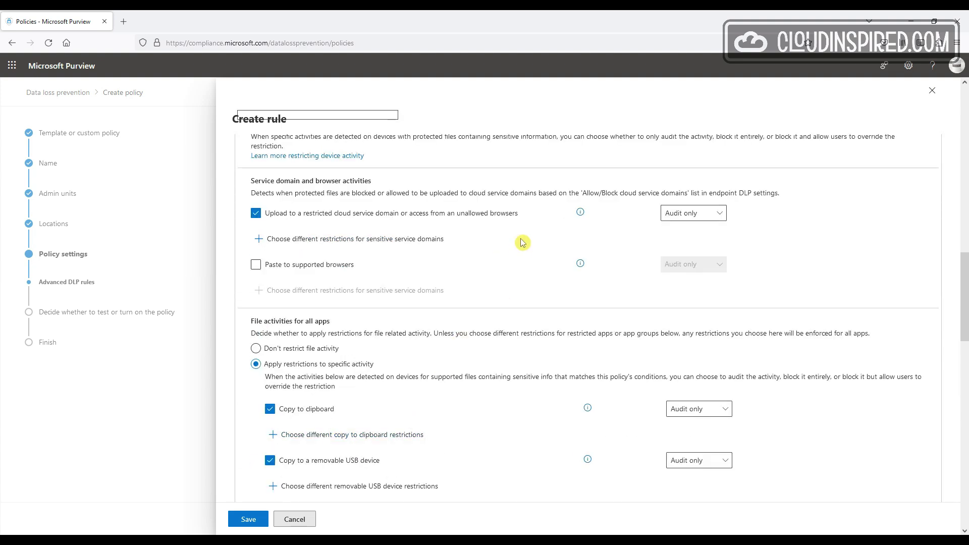
click(708, 216)
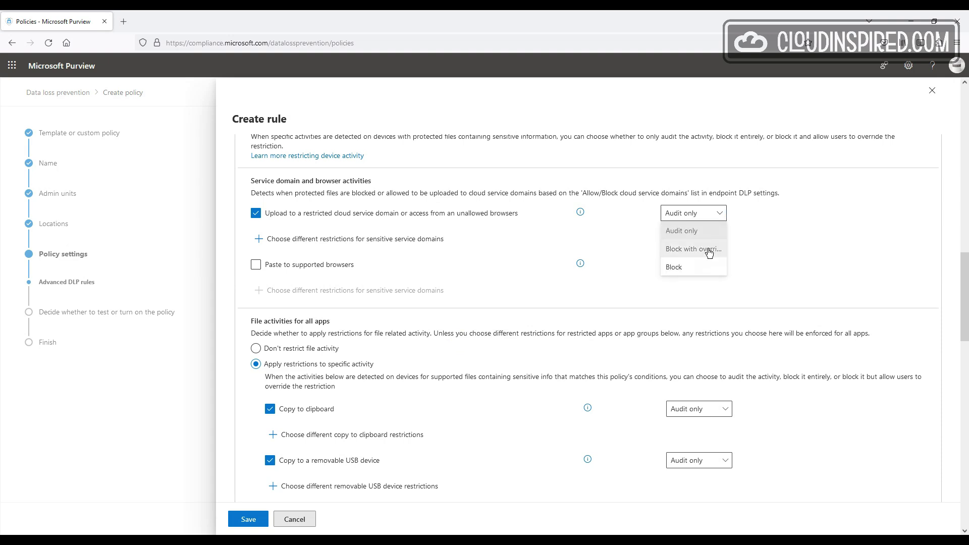
click(704, 248)
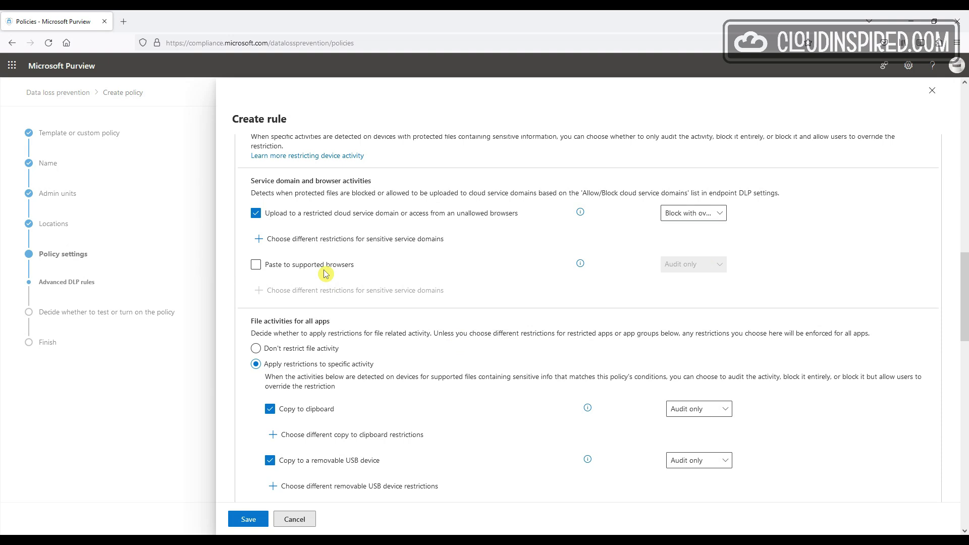
click(256, 266)
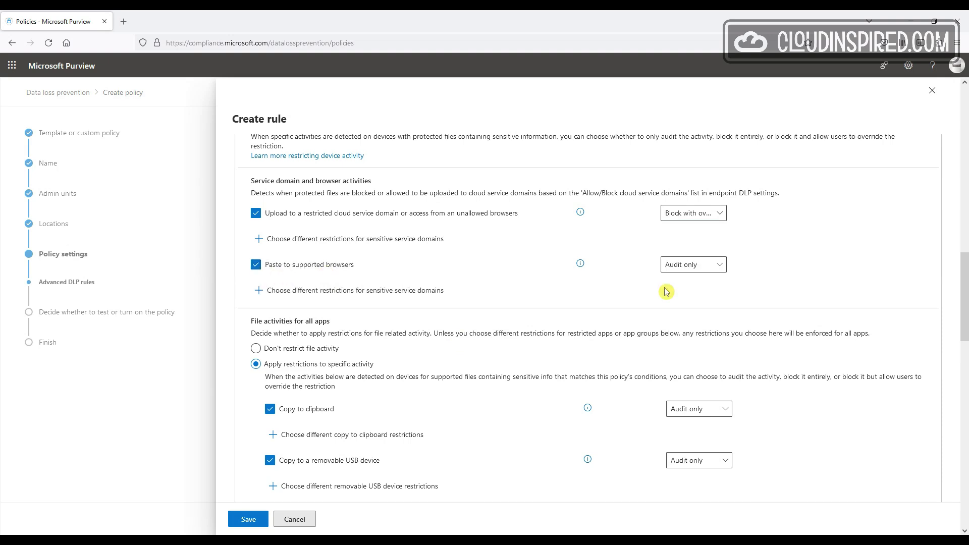
mouse_move(580, 265)
Step: Set clipboard and network share copies to Block with override and stop restricting printing
scroll(596, 304, down, 2)
scroll(596, 305, down, 2)
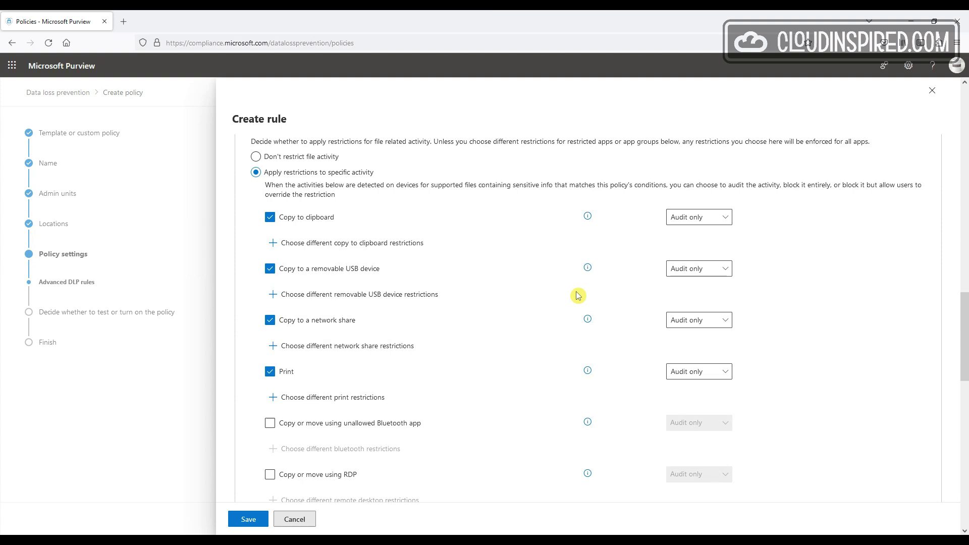
click(692, 217)
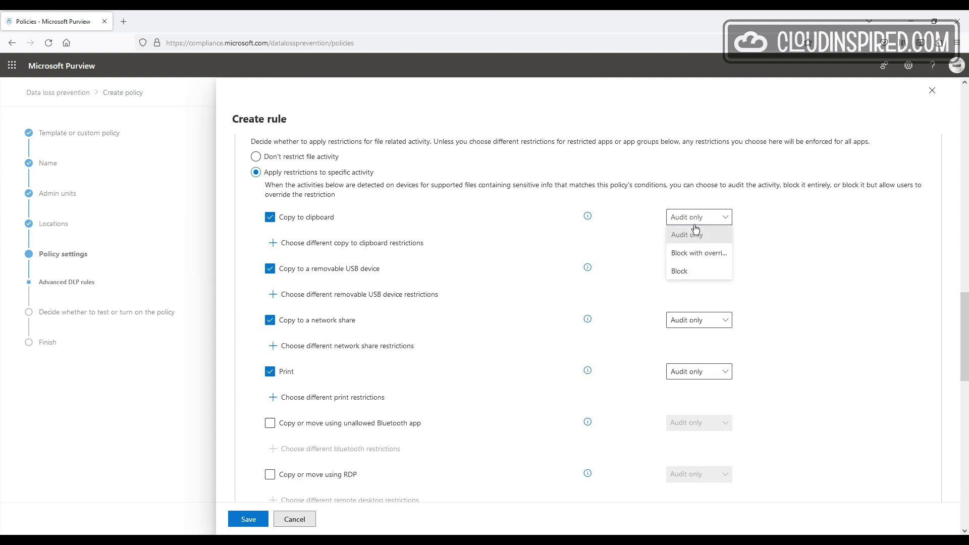
click(699, 253)
click(270, 268)
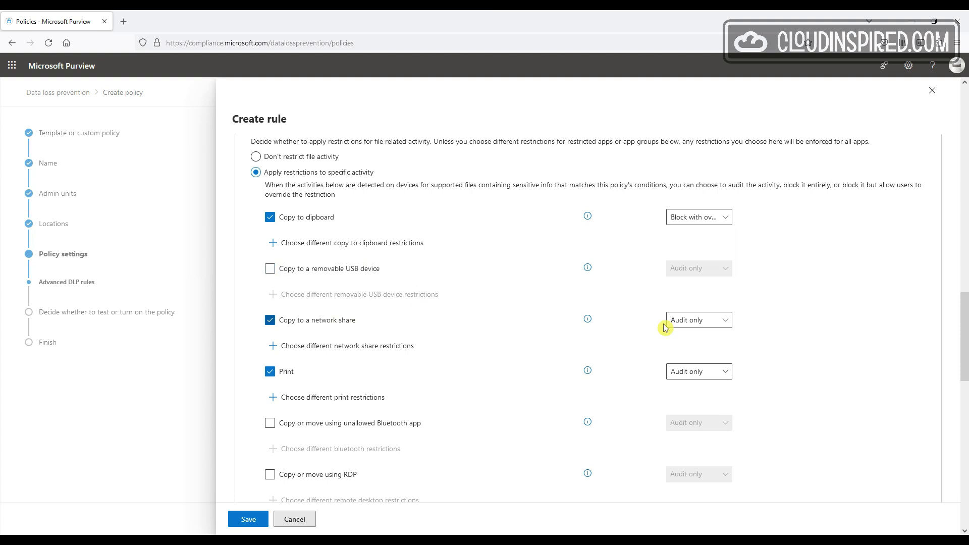
click(690, 321)
click(708, 357)
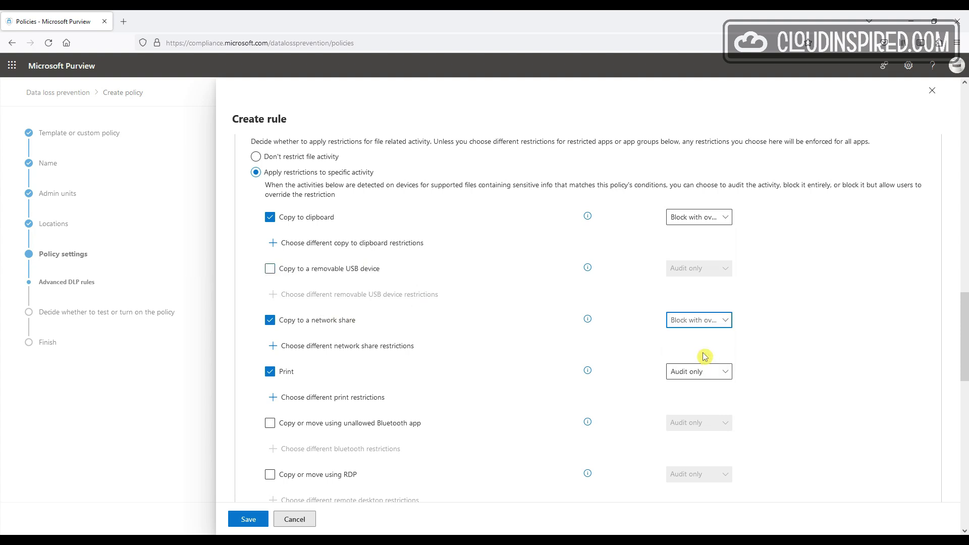
click(271, 372)
Step: Block RDP copies with override and set USB and Bluetooth copies to Audit only
scroll(444, 360, down, 2)
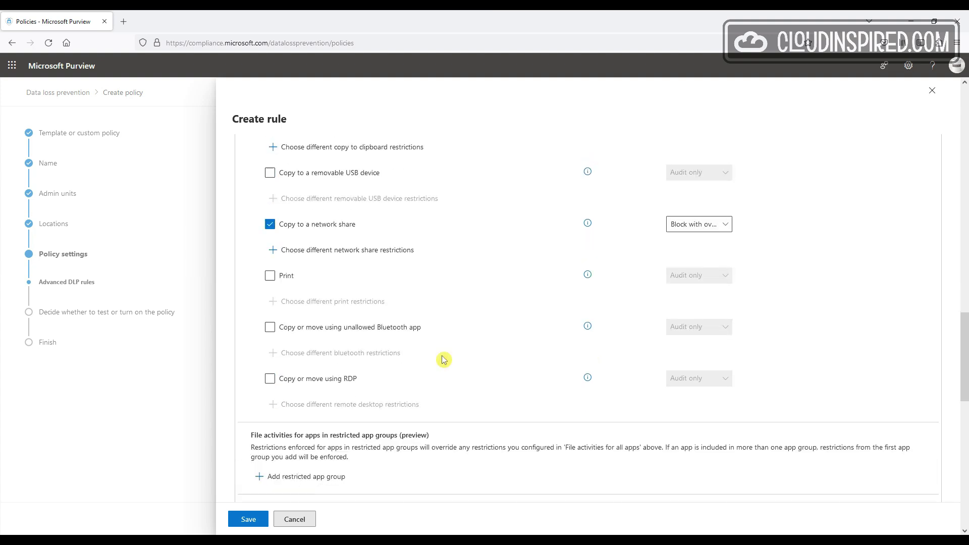
click(351, 379)
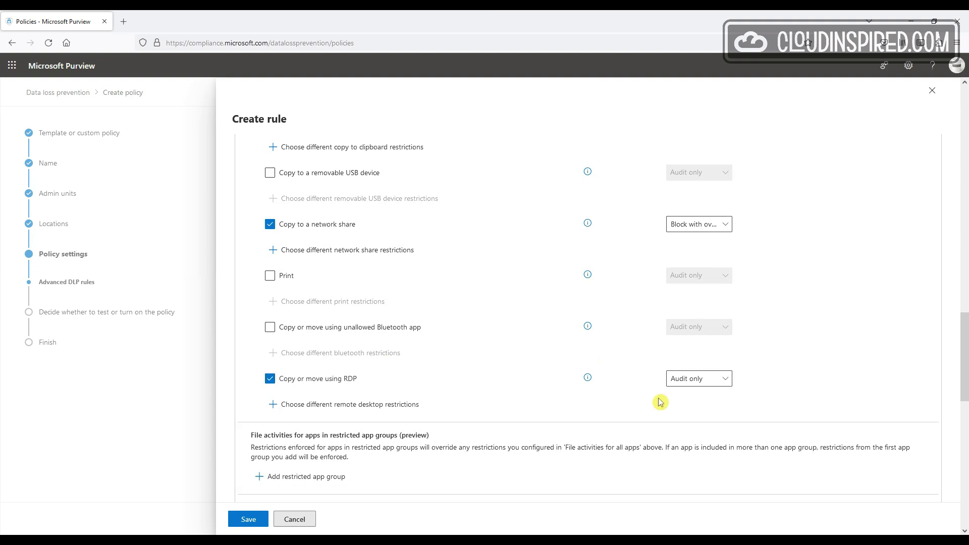
click(694, 380)
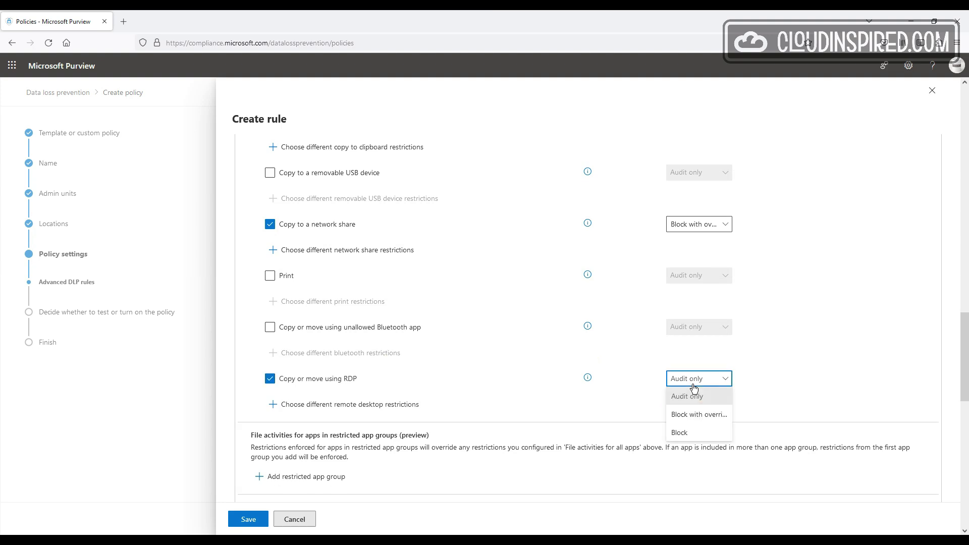
click(700, 416)
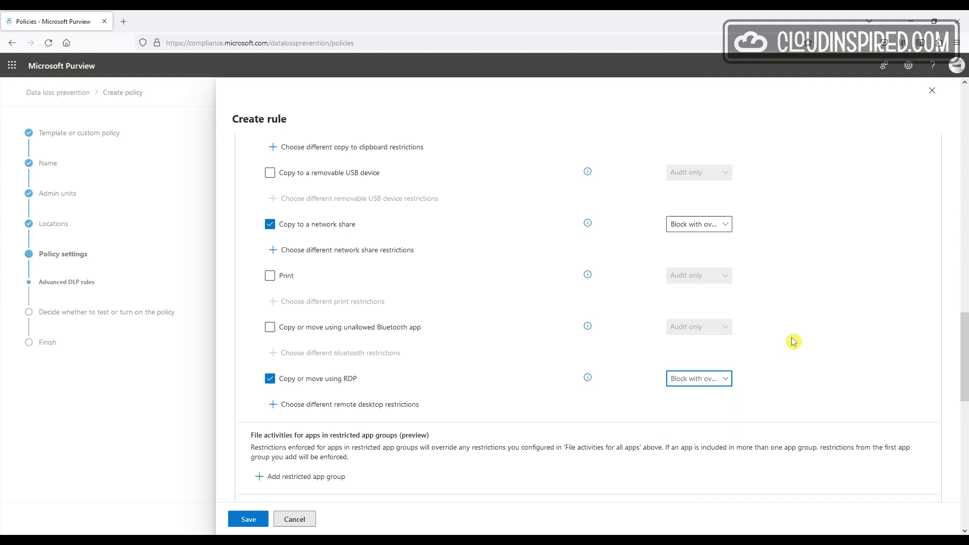
scroll(792, 342, up, 2)
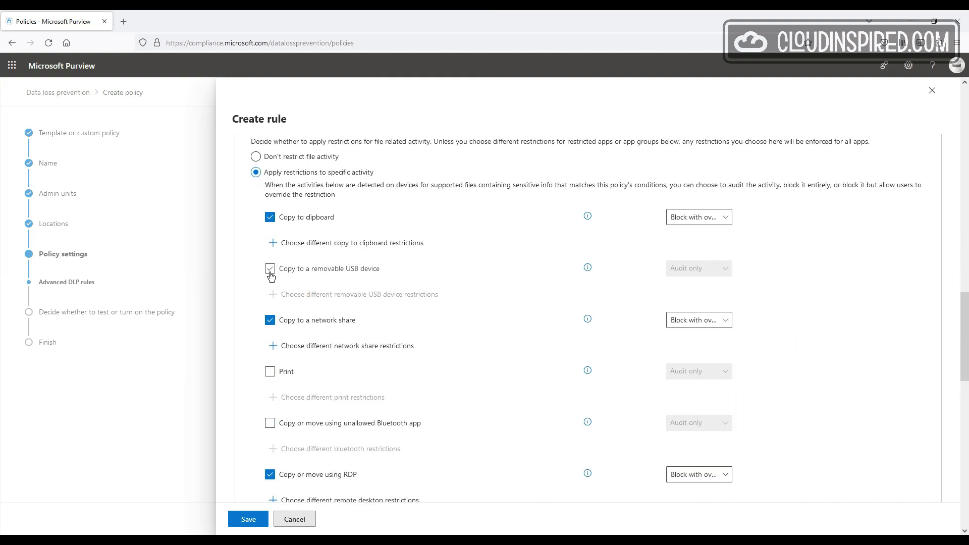
click(271, 275)
click(716, 268)
click(669, 268)
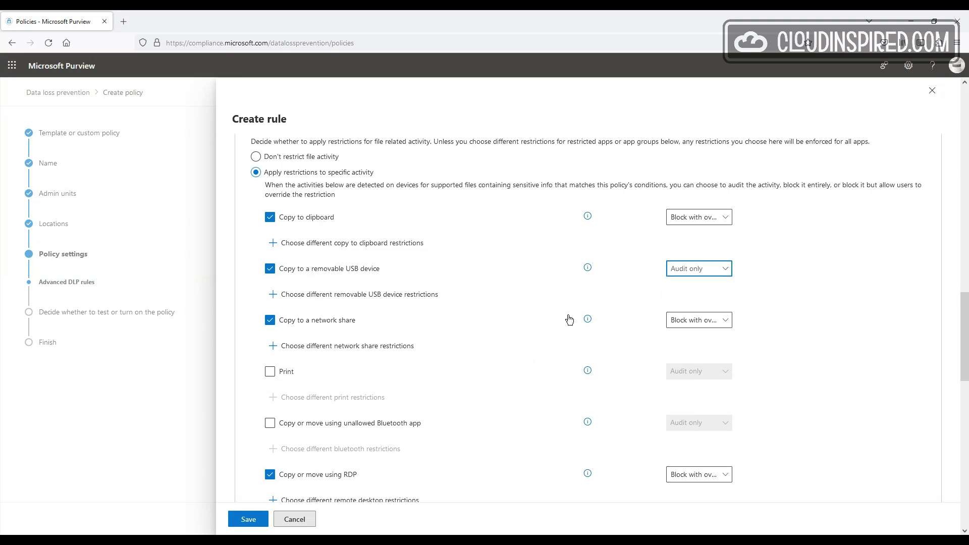
click(303, 426)
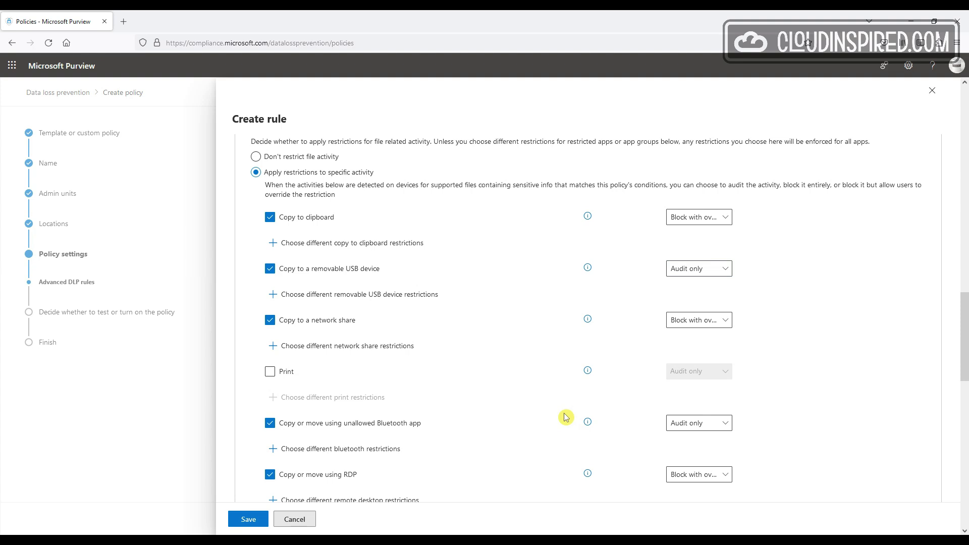
Step: Switch User notifications on and notify users in Office 365 services with a policy tip
scroll(566, 417, down, 4)
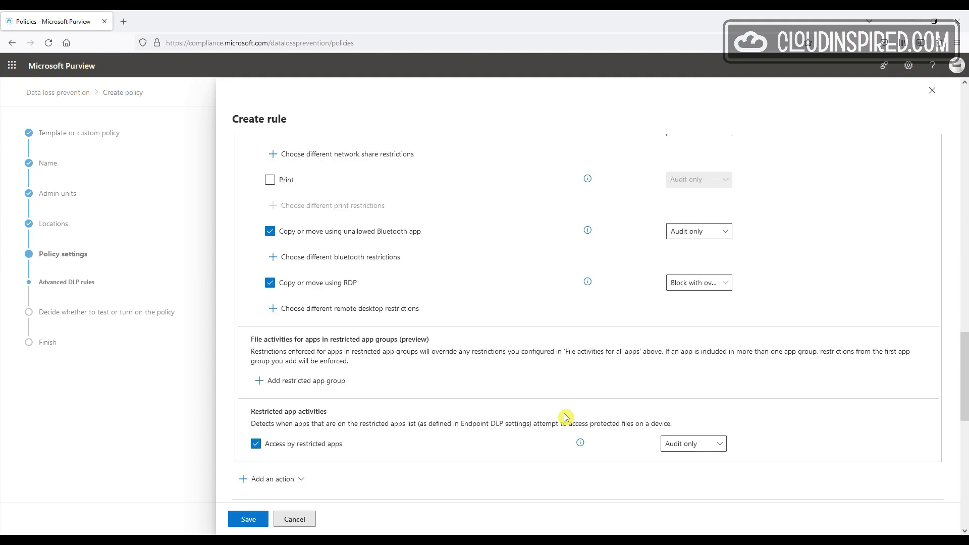
scroll(566, 417, down, 2)
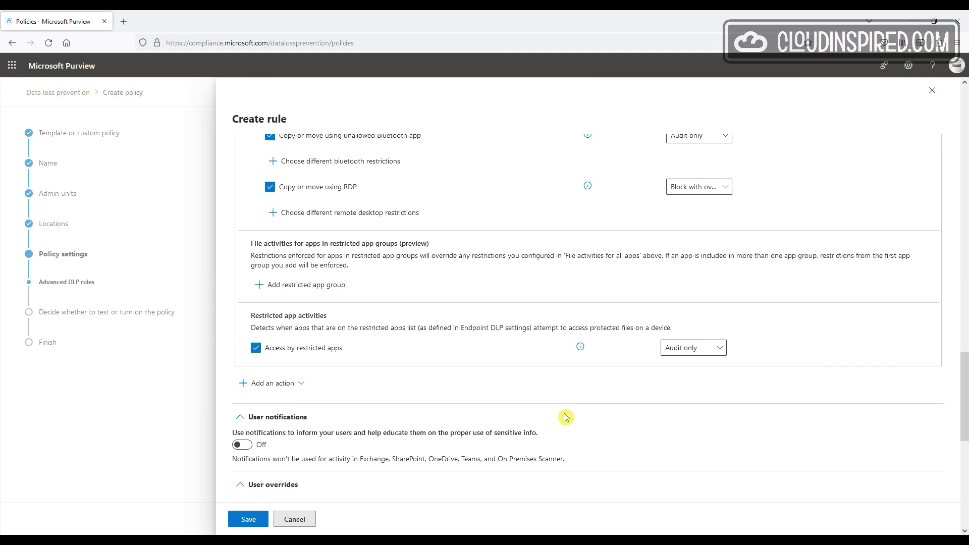
scroll(584, 360, down, 2)
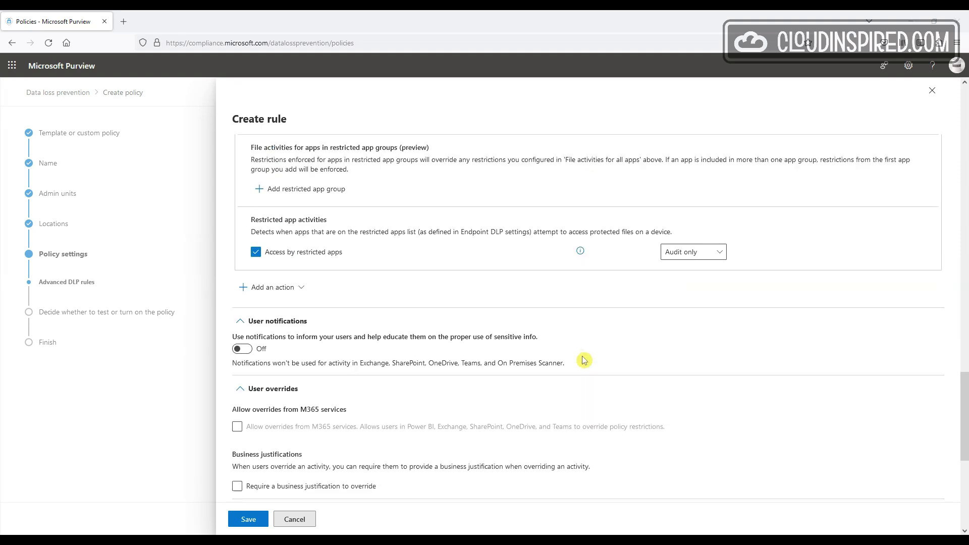
scroll(584, 361, down, 2)
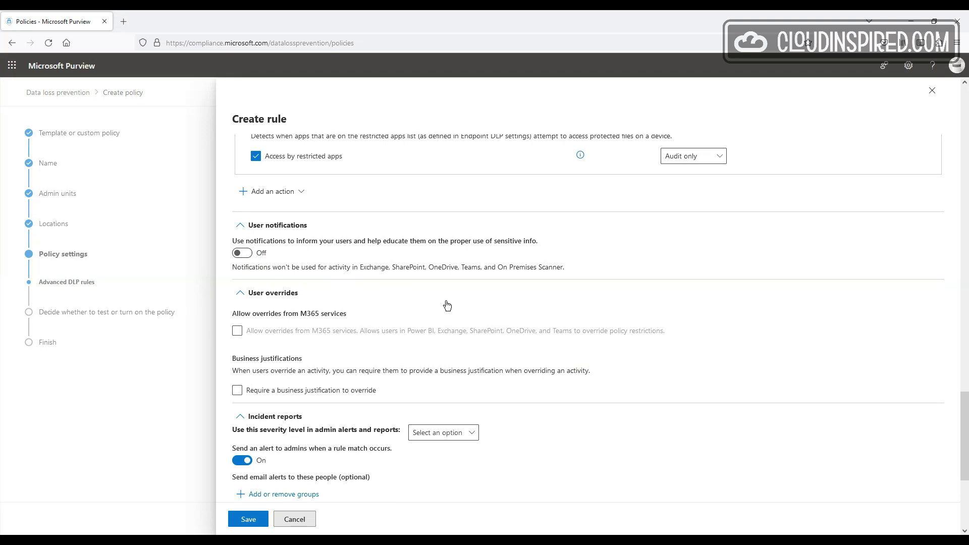
click(614, 282)
scroll(615, 274, down, 2)
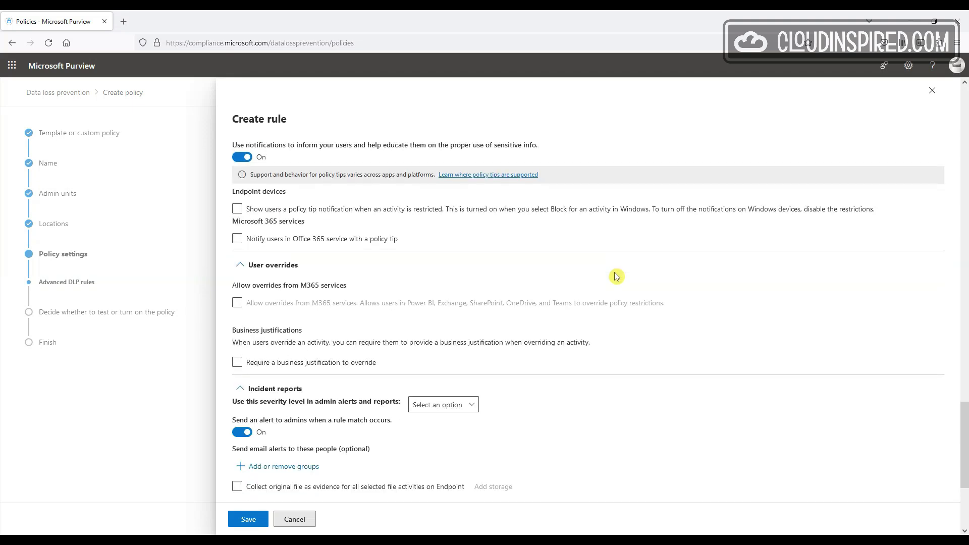
click(237, 238)
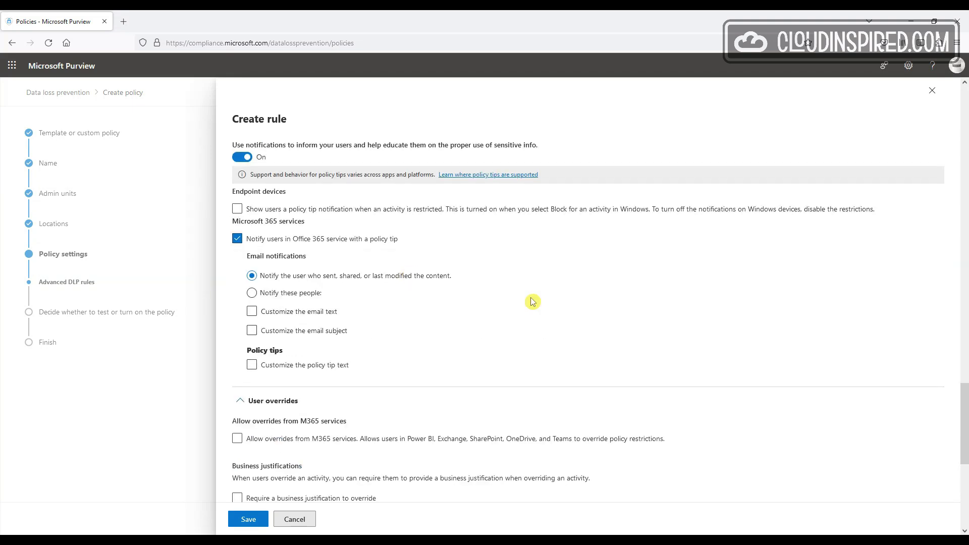
scroll(533, 302, down, 2)
scroll(532, 302, down, 2)
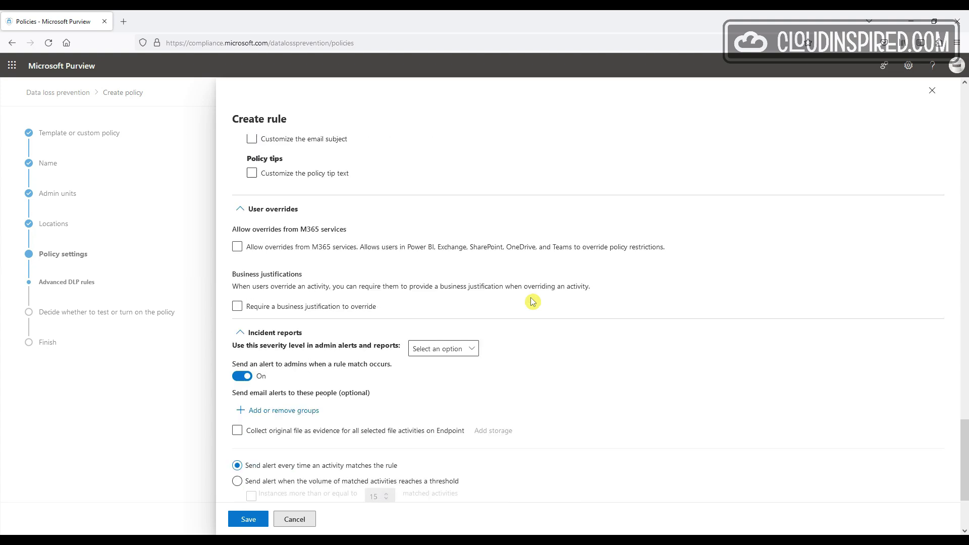
scroll(635, 347, down, 2)
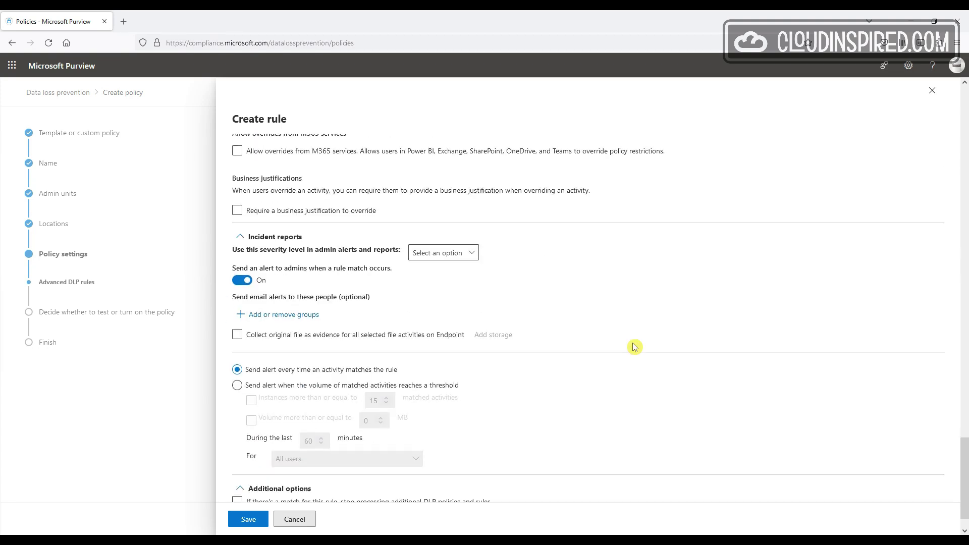
Step: Add the admin account as the recipient of the rule's incident email alerts
click(310, 315)
text(cloud)
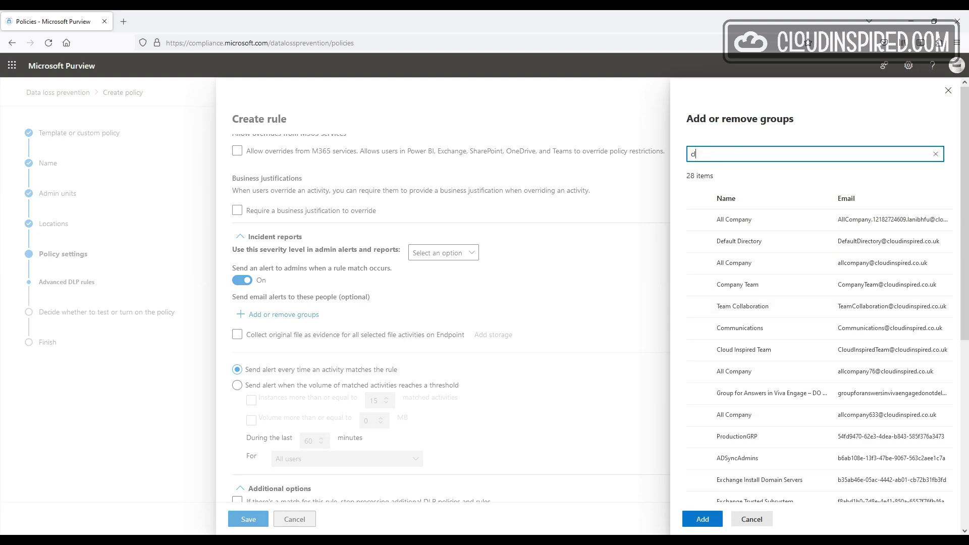
text(admin)
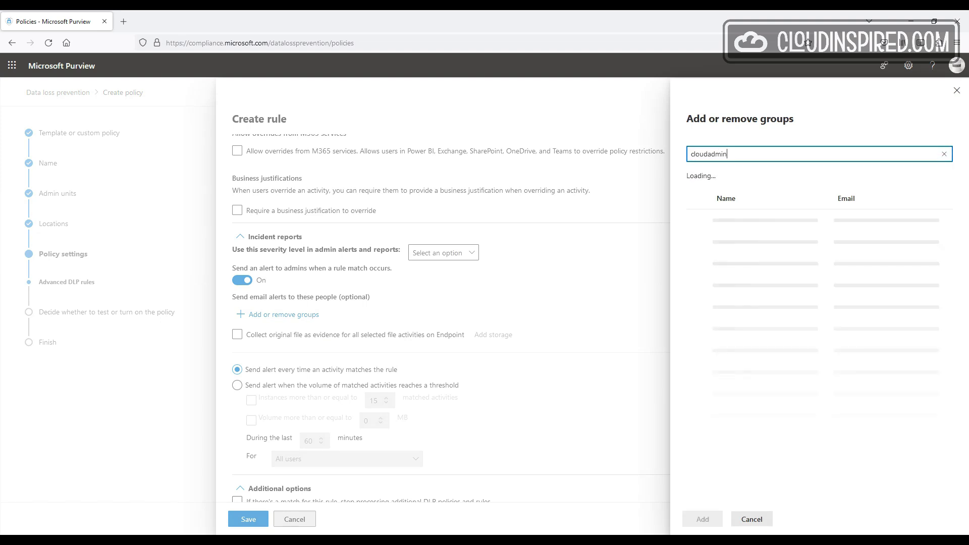
click(753, 223)
click(703, 519)
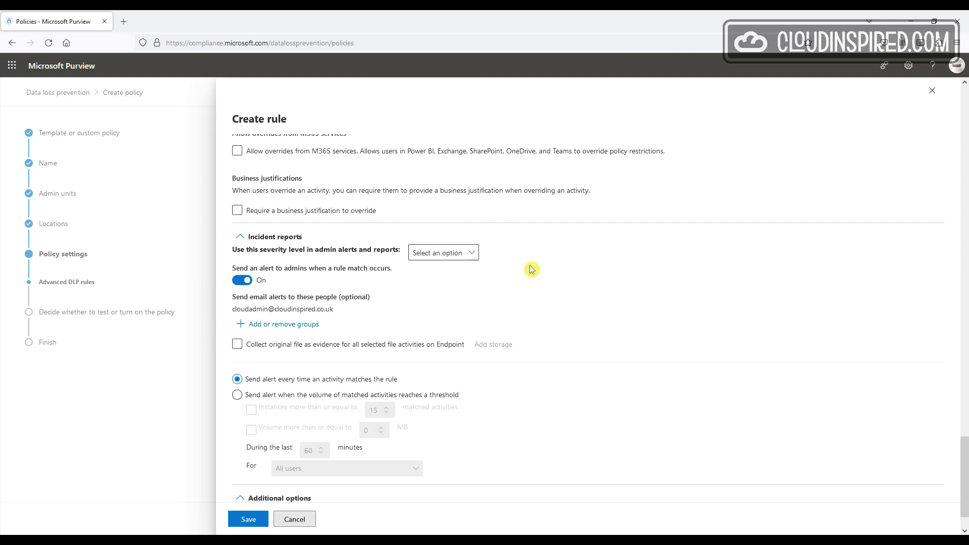
scroll(530, 271, down, 2)
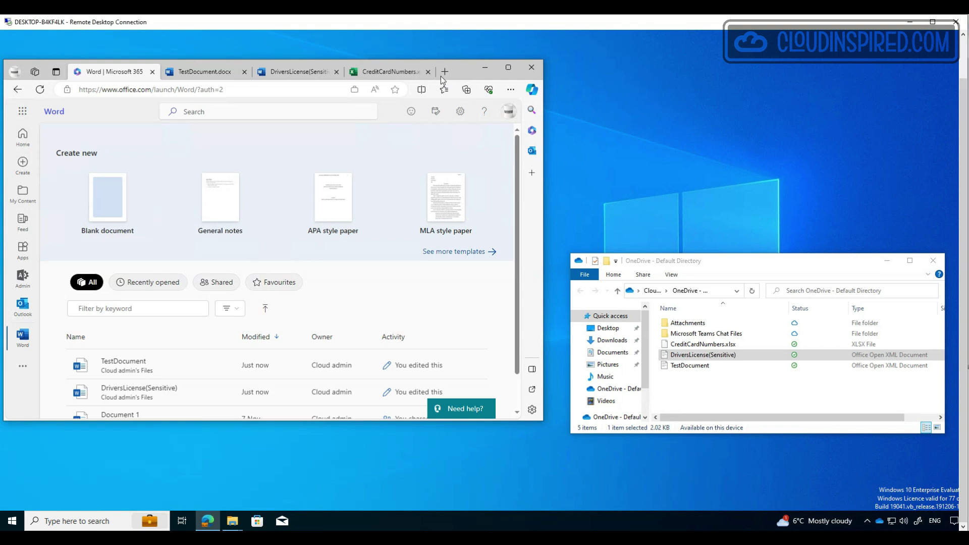
Step: Look over the TestDocument, DriversLicense(Sensitive) and CreditCardNumbers test files
click(22, 112)
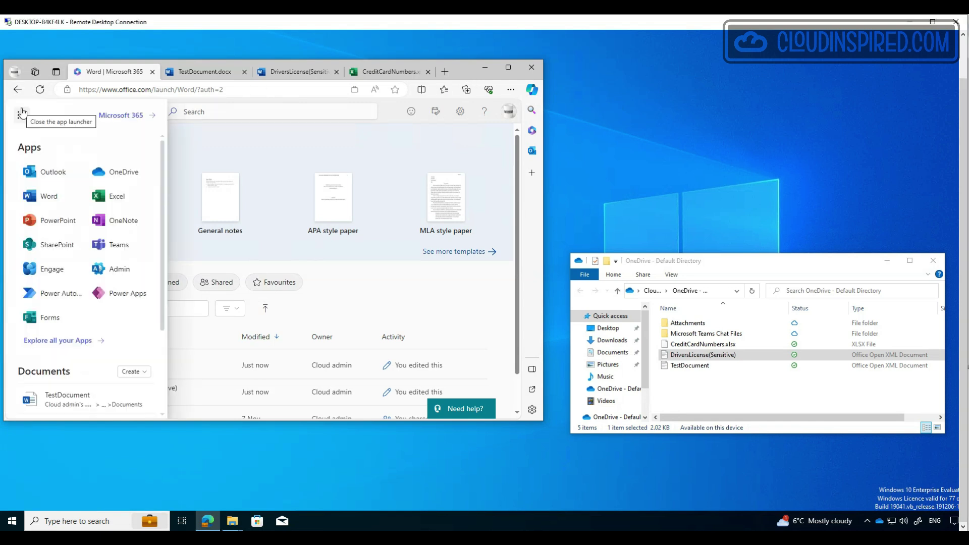
click(22, 112)
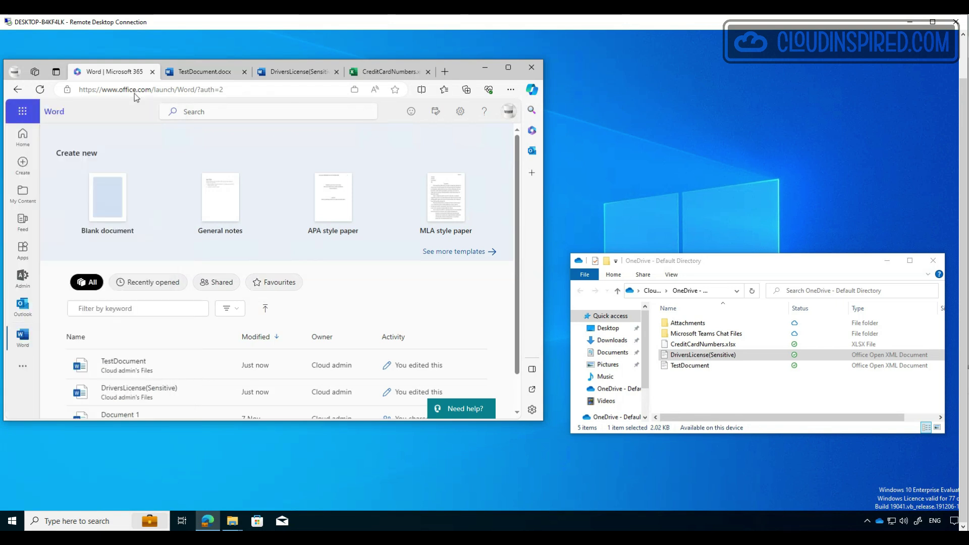
click(201, 69)
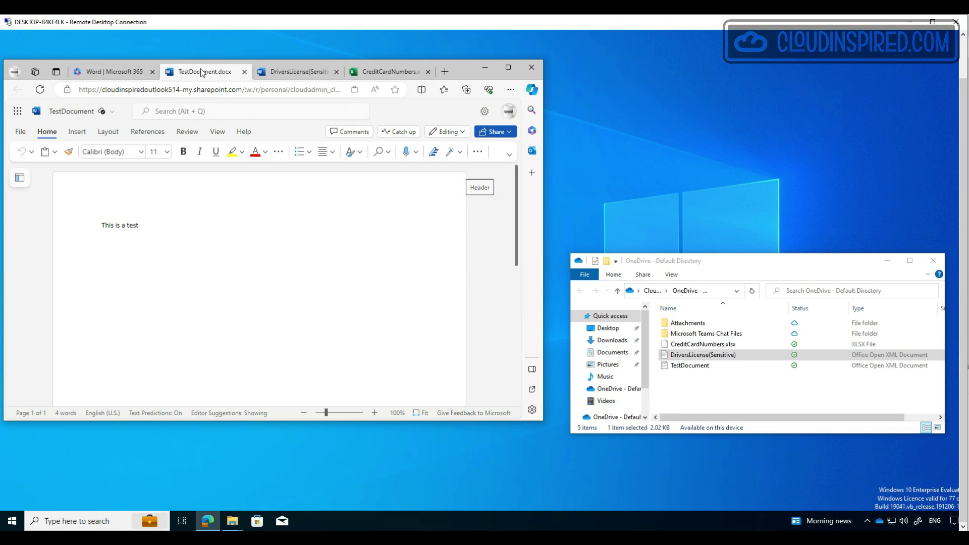
click(302, 72)
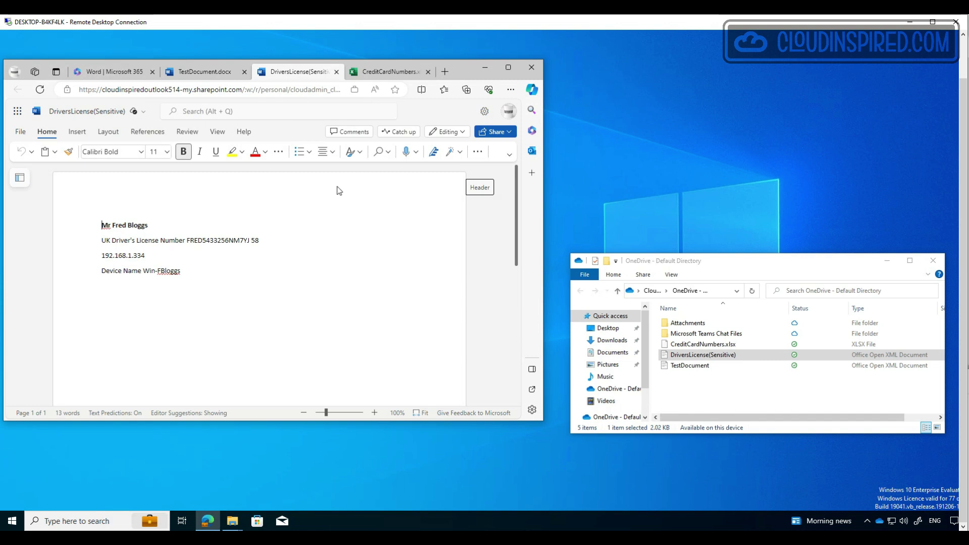
click(395, 75)
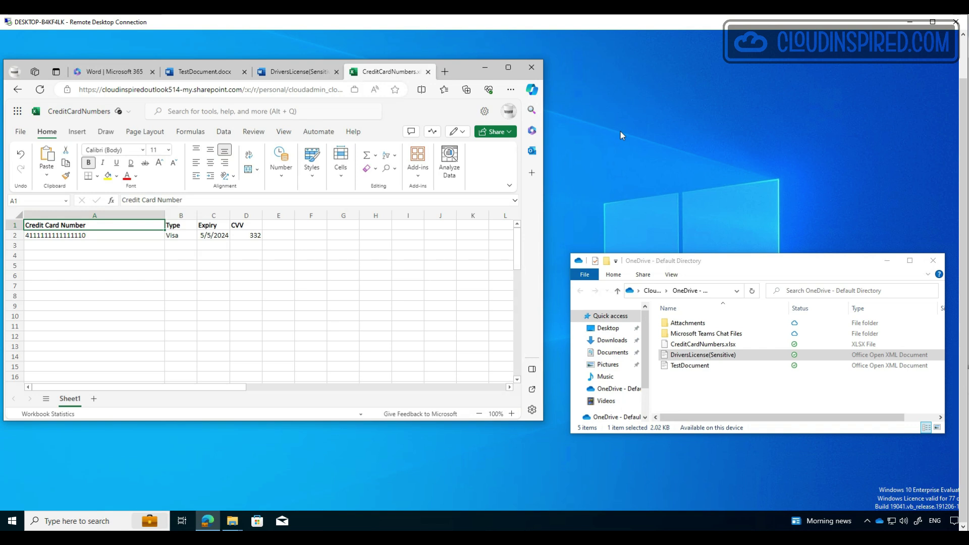
Step: Open the network share \\192.168.1.128\data from the Run prompt
key(super+x)
click(52, 466)
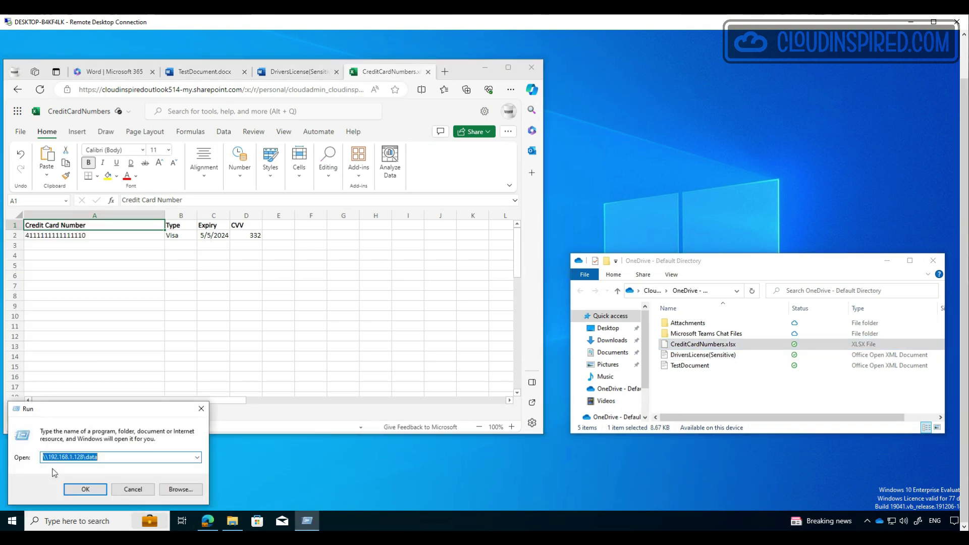
click(85, 489)
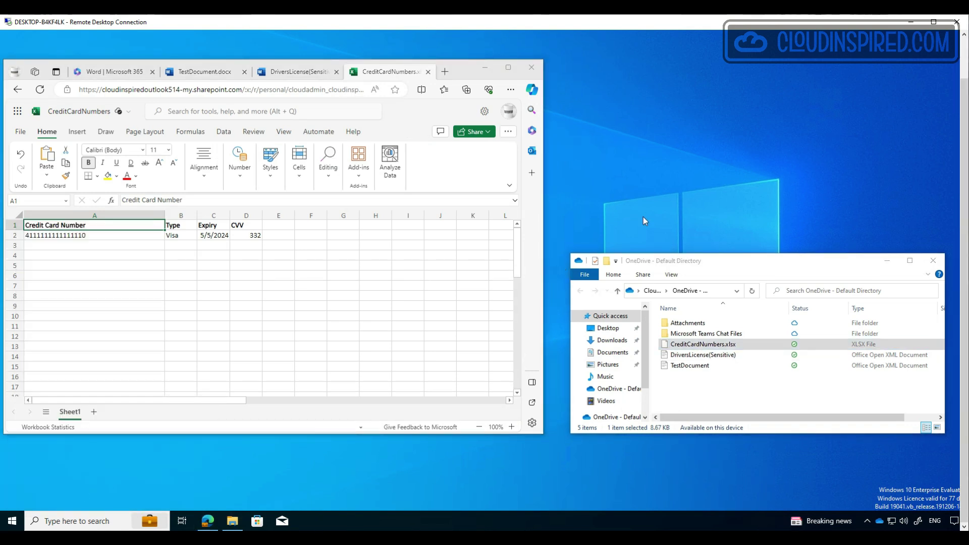
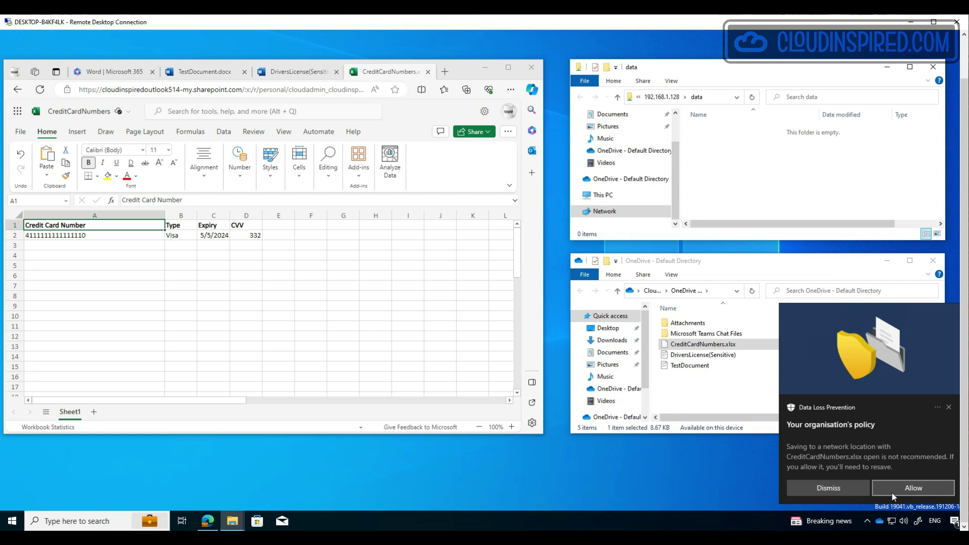
Step: Dismiss the open DLP warning and drag DriversLicense(Sensitive) from OneDrive into the network data folder
click(846, 489)
click(732, 357)
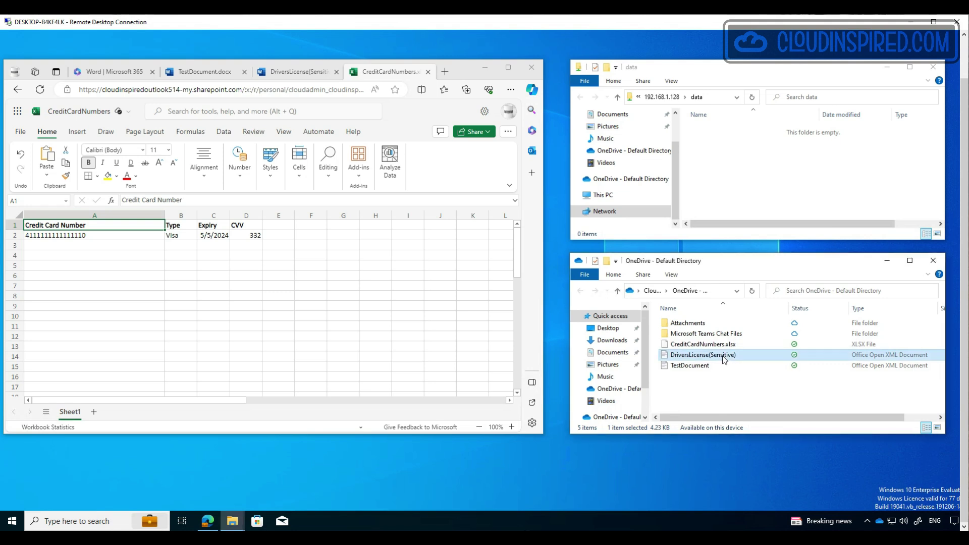
drag(724, 358, 758, 191)
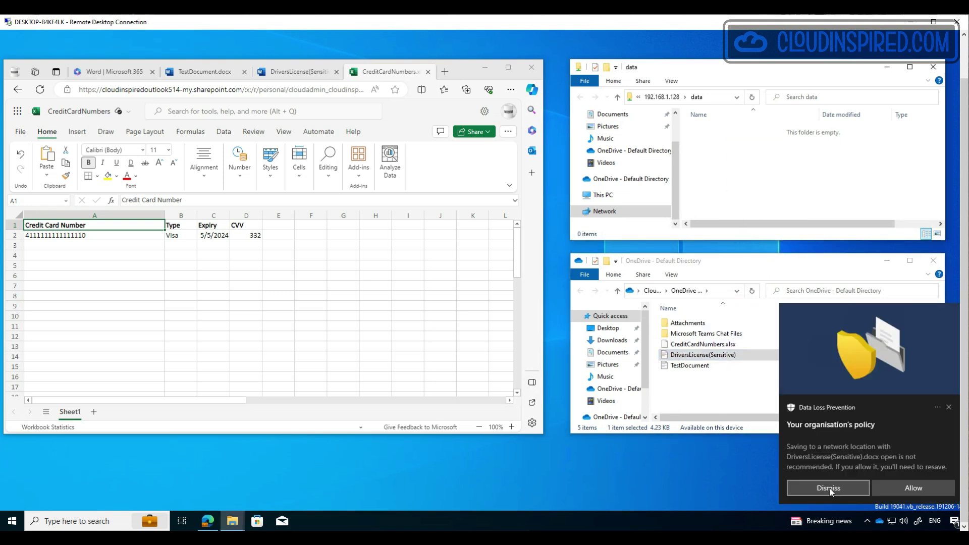
Step: Dismiss the DriversLicense DLP warning and drag TestDocument into the network data folder
click(828, 489)
click(716, 365)
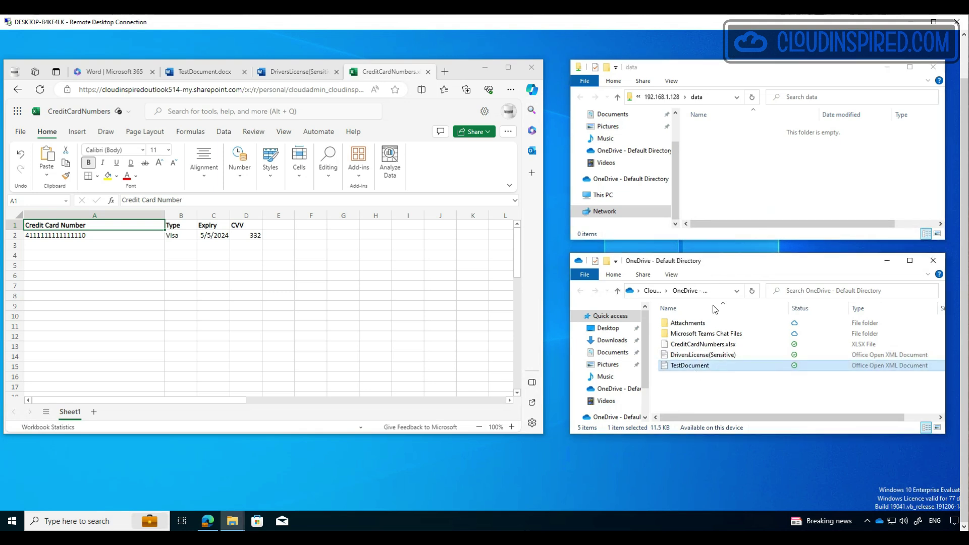
drag(715, 309, 747, 188)
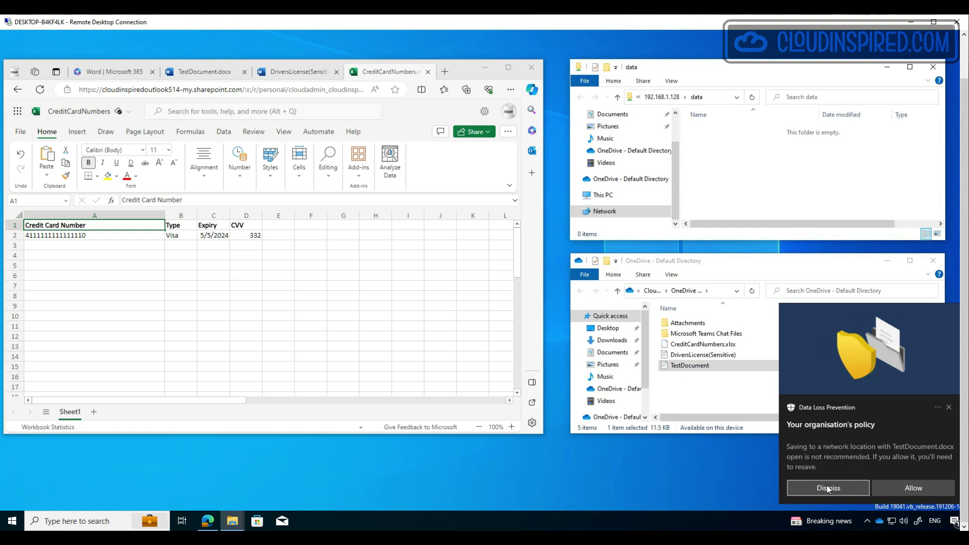
Step: Dismiss the TestDocument DLP warning and bring up the file actions menu for CreditCardNumbers.xlsx
click(828, 489)
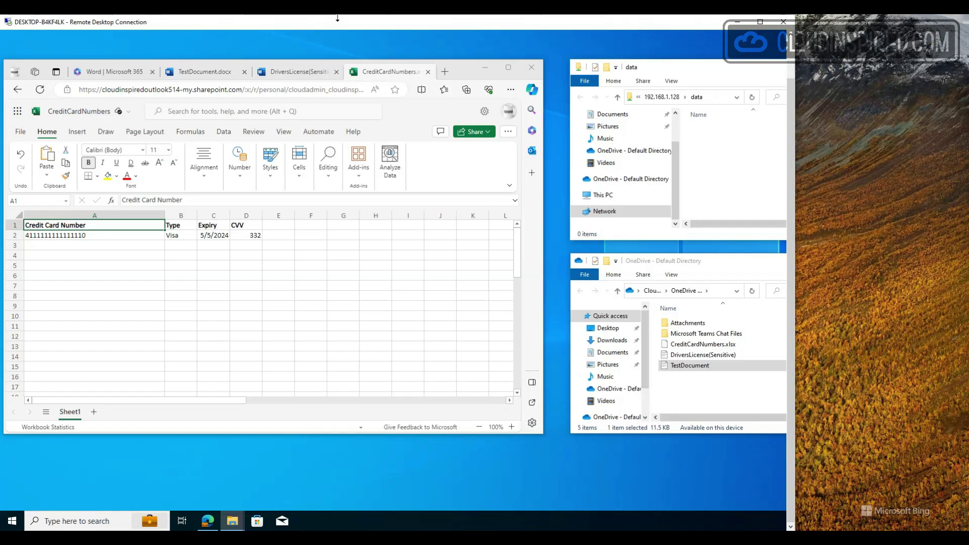
right_click(704, 345)
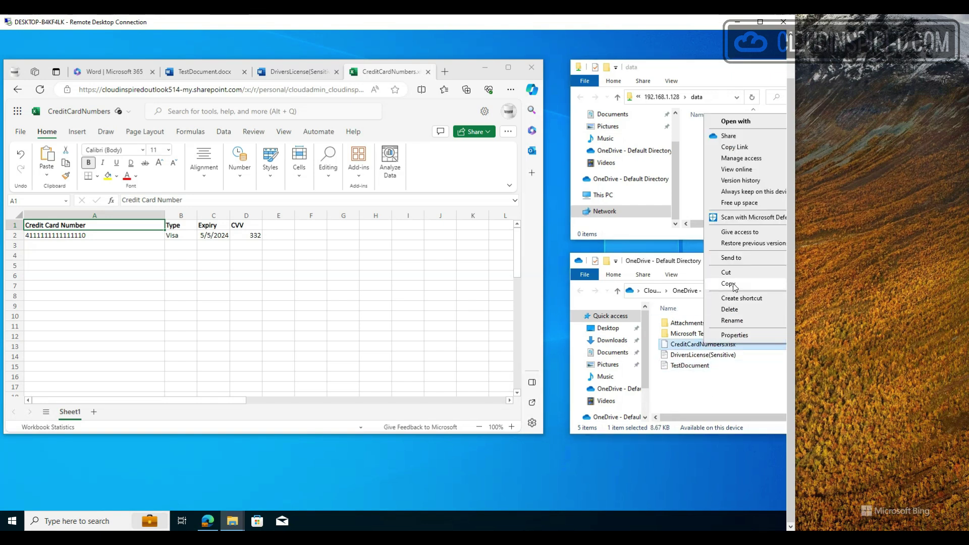
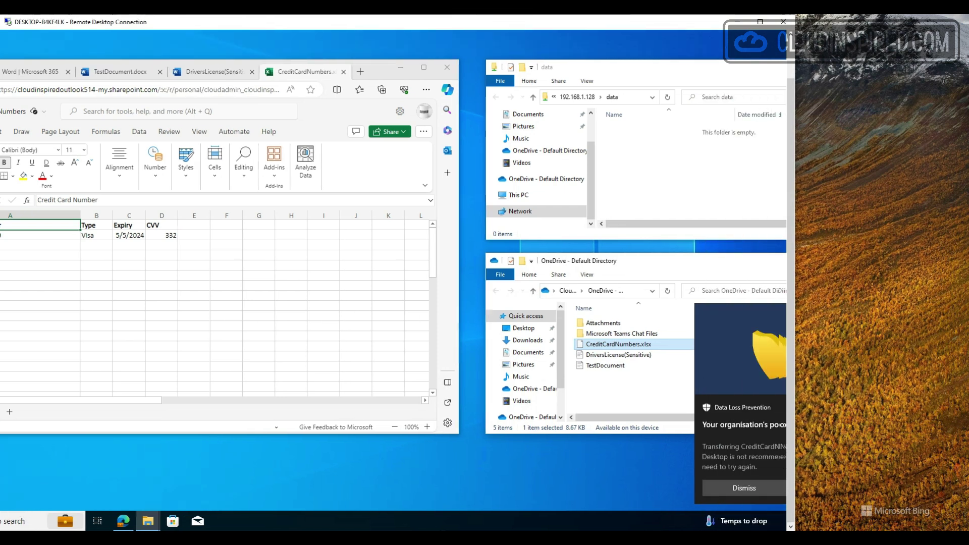
Step: Copy DriversLicense(Sensitive) onto the remote desktop and dismiss the resulting DLP warning
click(662, 489)
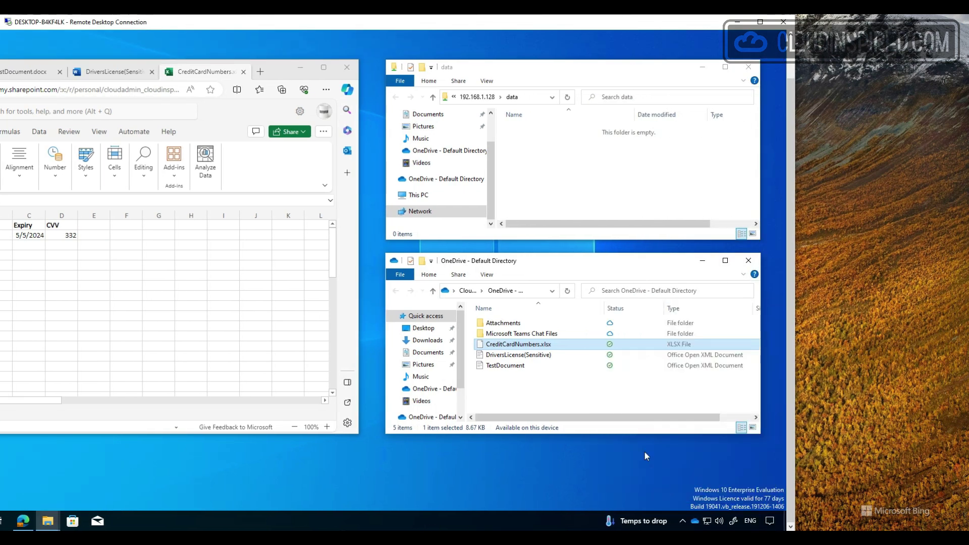
right_click(536, 357)
click(835, 217)
right_click(839, 206)
click(812, 268)
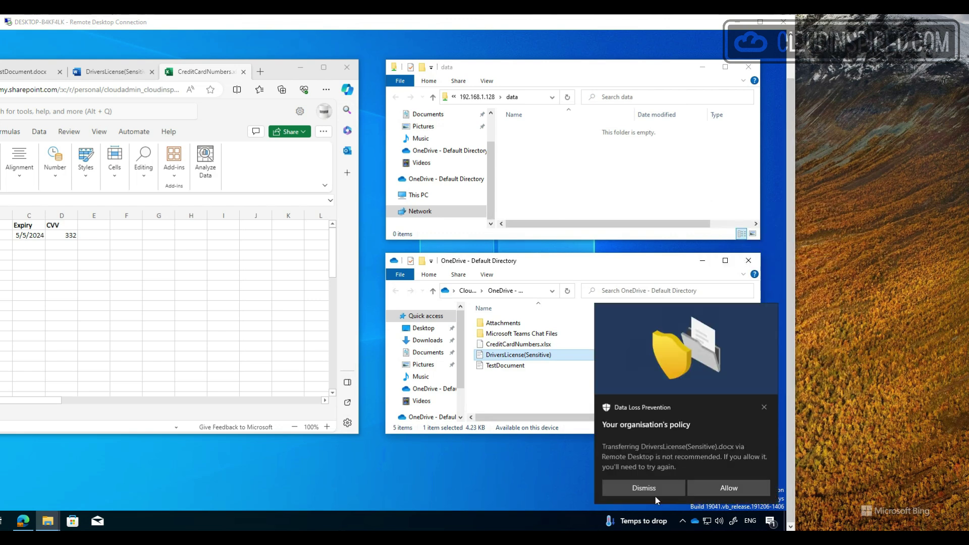
click(644, 488)
Step: Copy TestDocument onto the remote desktop and dismiss its DLP warning
right_click(507, 367)
click(812, 209)
right_click(843, 176)
click(808, 233)
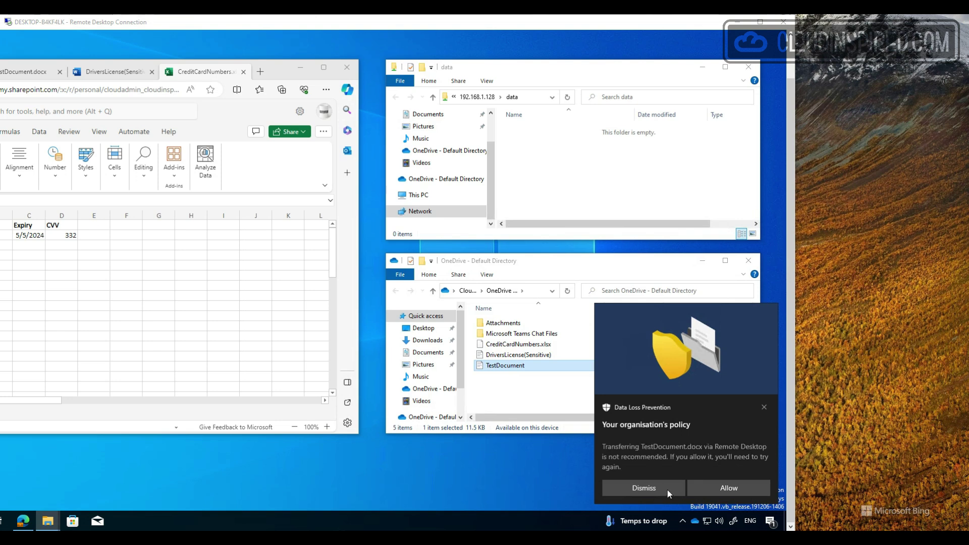
click(668, 490)
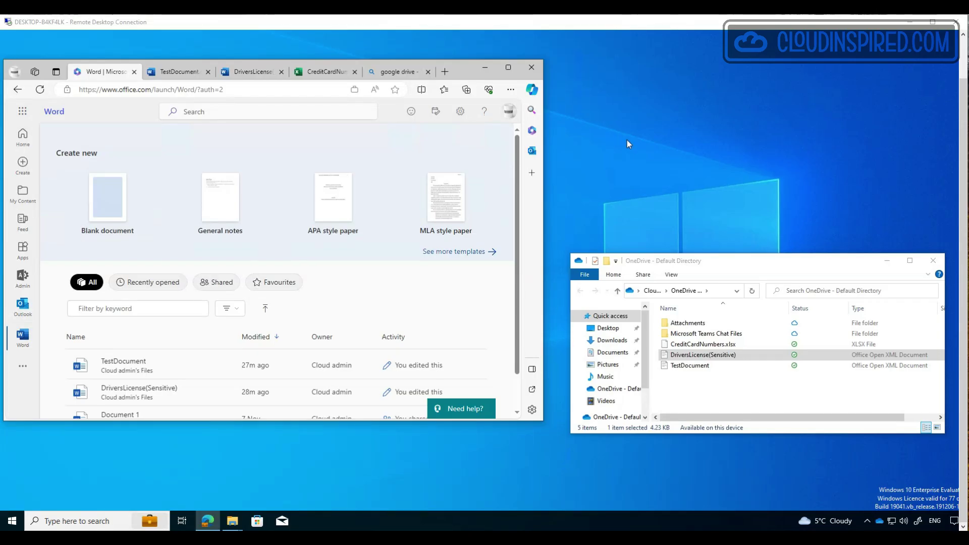
Step: Open Google Drive from the search results and check the signed-in account
click(400, 73)
scroll(384, 207, down, 5)
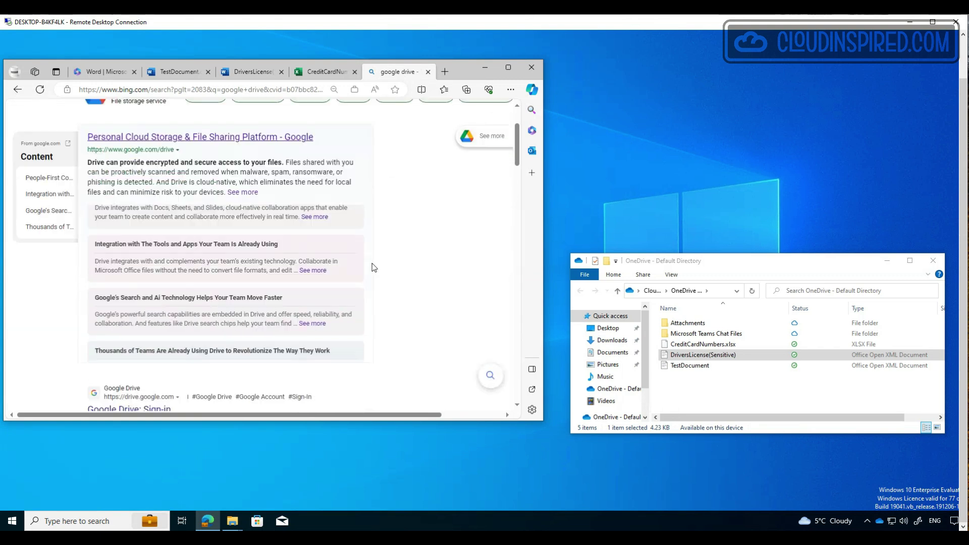
click(151, 315)
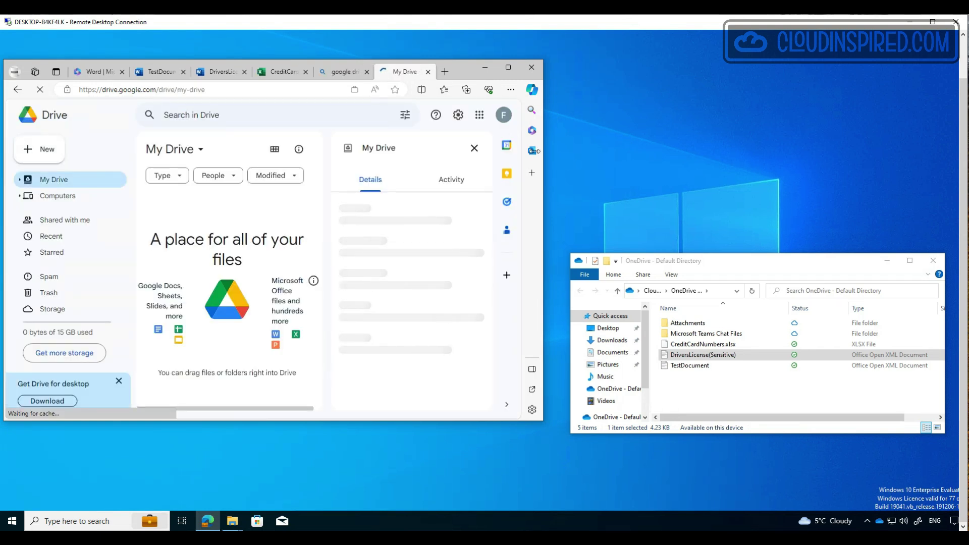
click(504, 114)
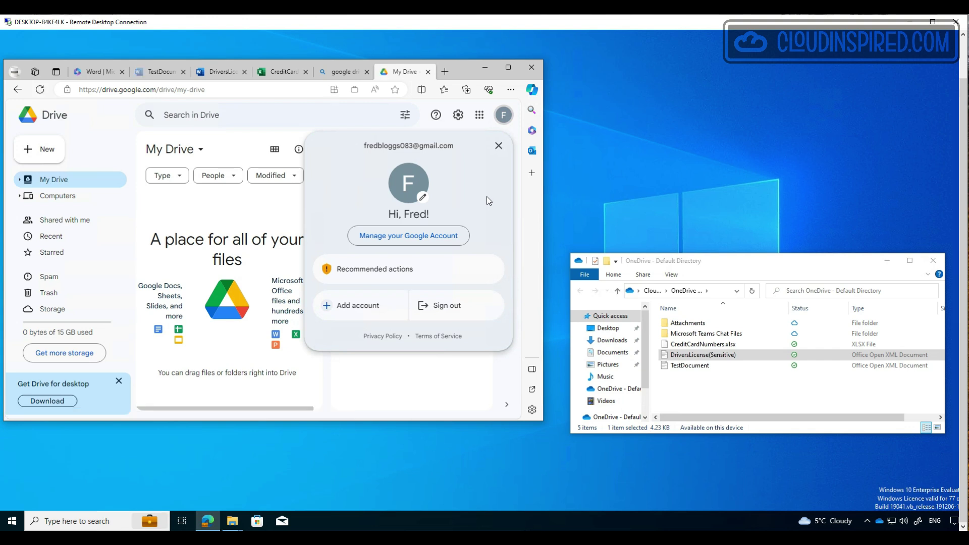
click(499, 145)
Step: Drag DriversLicense(Sensitive), TestDocument and CreditCardNumbers.xlsx into My Drive, acknowledging each DLP block
drag(705, 357, 244, 288)
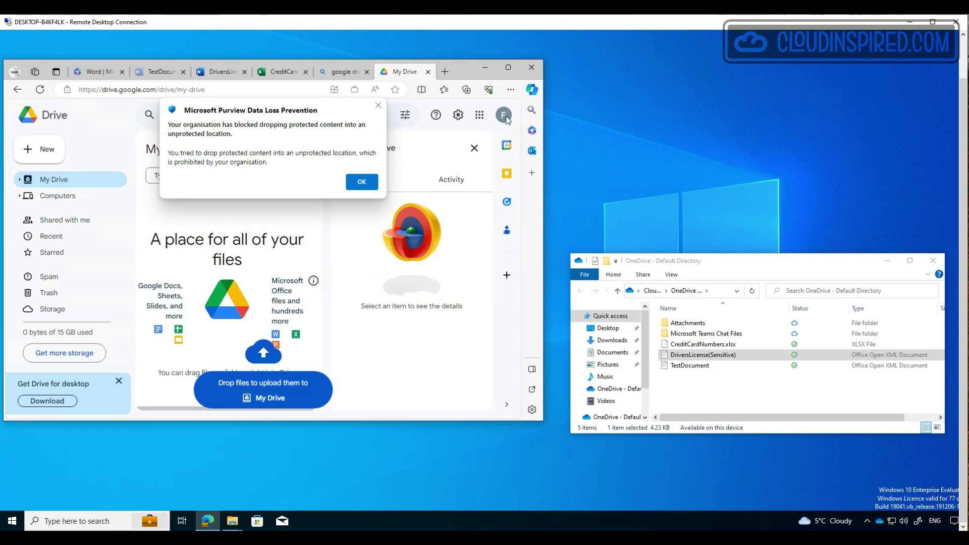
click(362, 182)
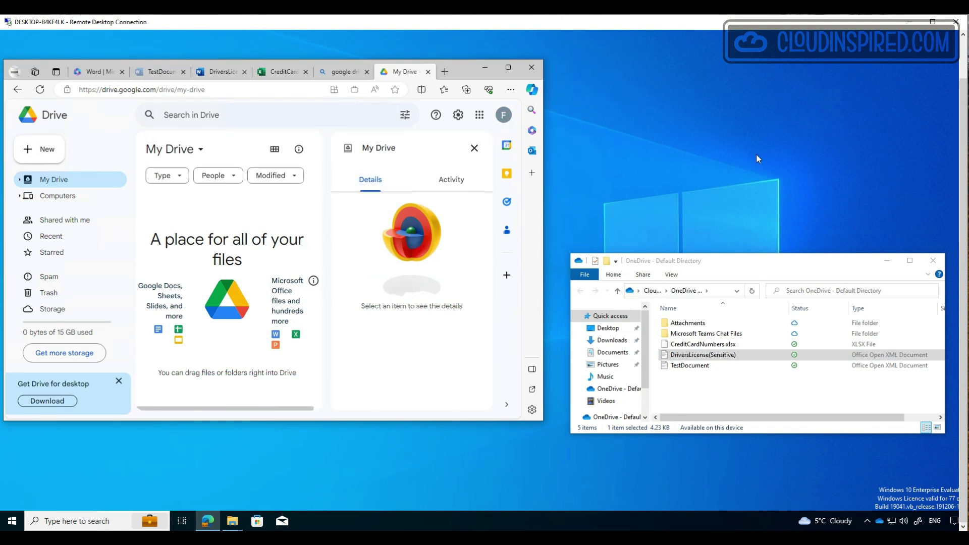
drag(690, 366, 254, 282)
click(372, 185)
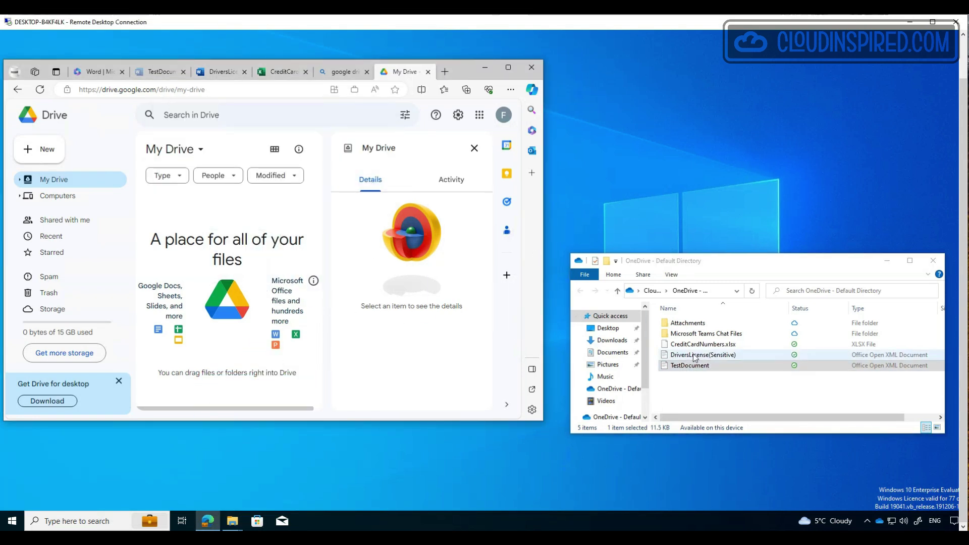
drag(702, 344, 243, 266)
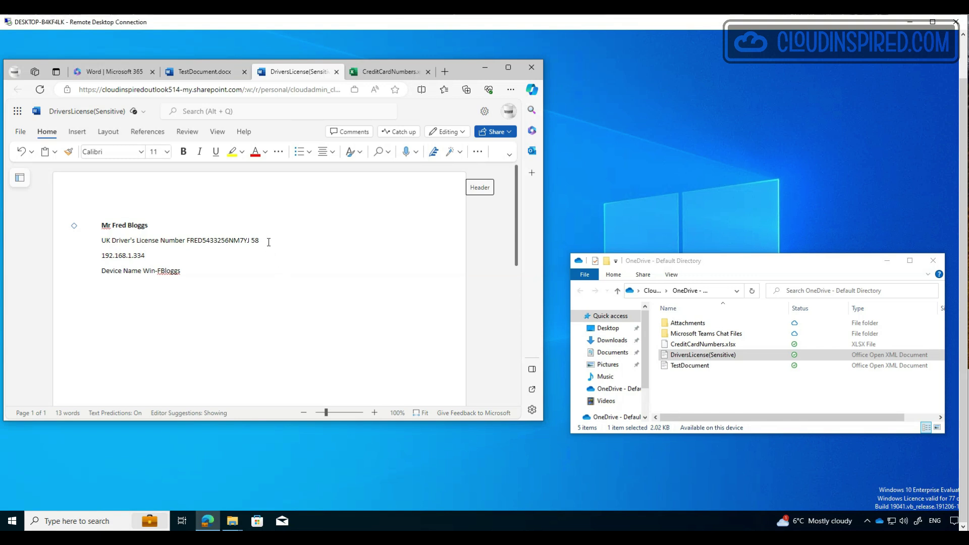
Step: Select and copy the driver's licence number in the Word document
drag(261, 241, 187, 243)
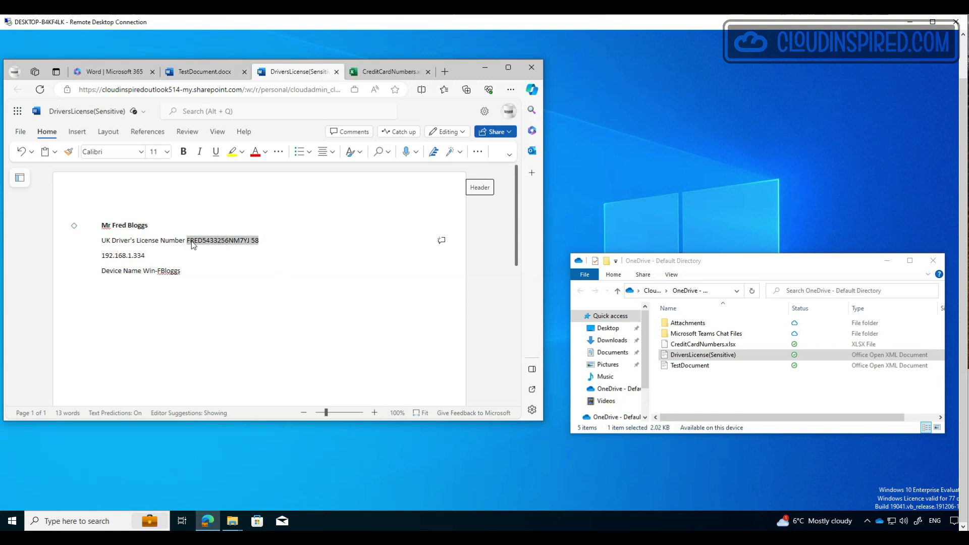
right_click(197, 244)
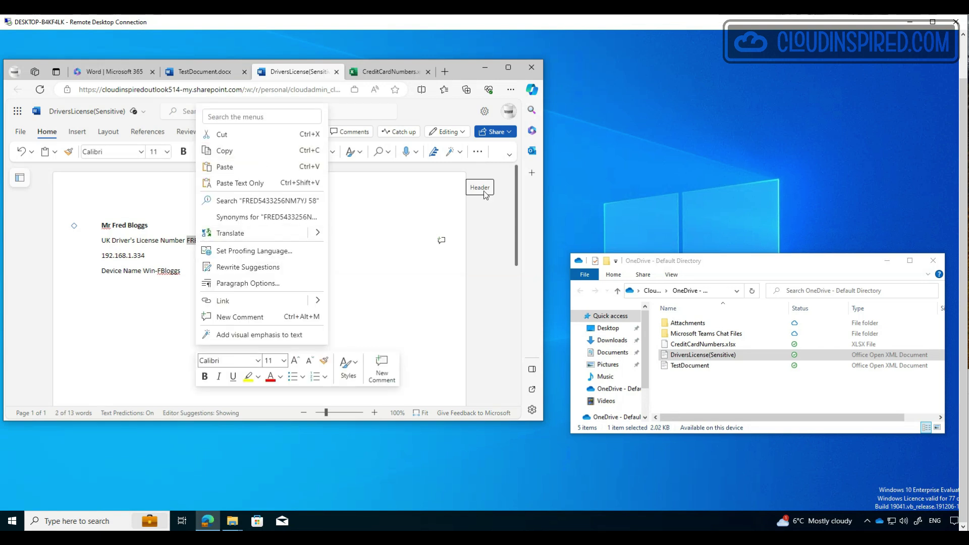
click(609, 140)
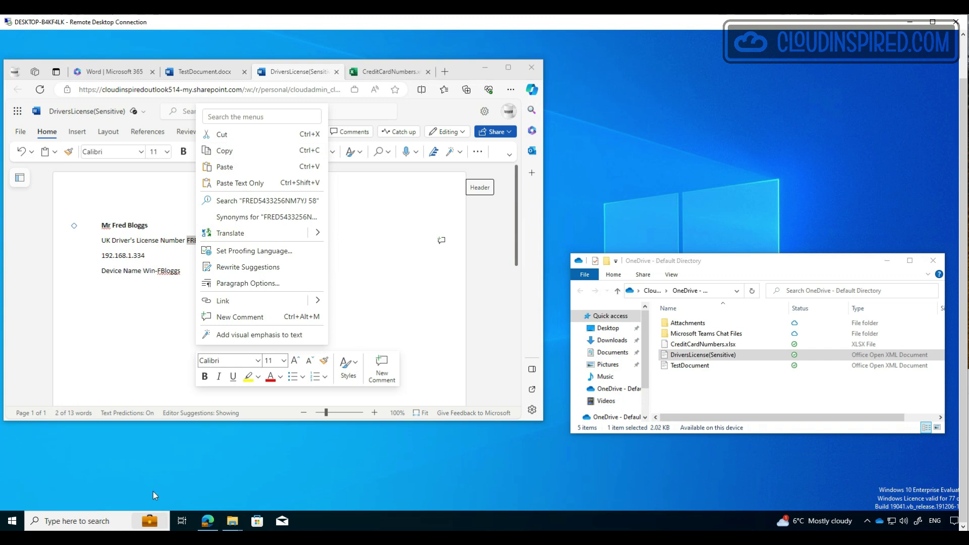
Step: Try pasting the licence number into new Notepad windows, then dismiss the clipboard DLP warning
click(84, 522)
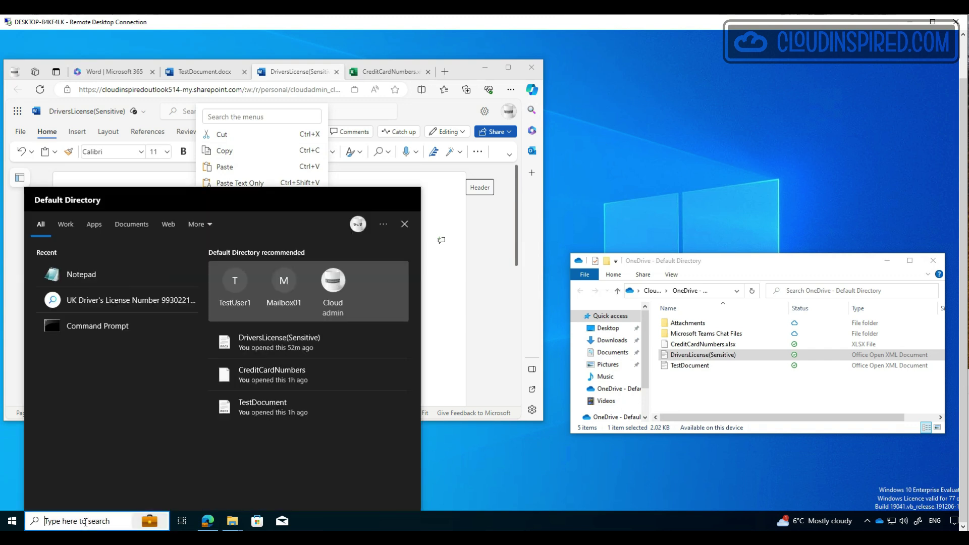
click(139, 273)
right_click(309, 272)
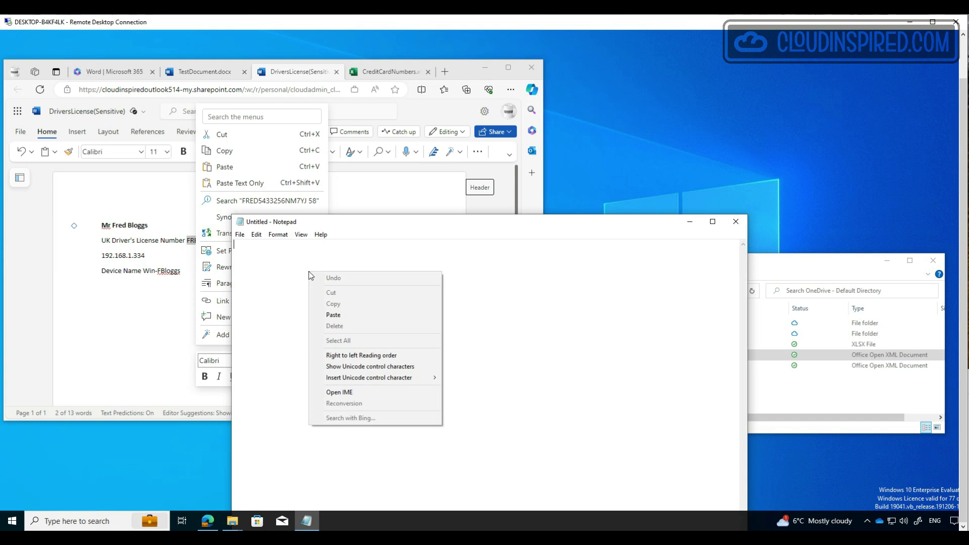
click(334, 315)
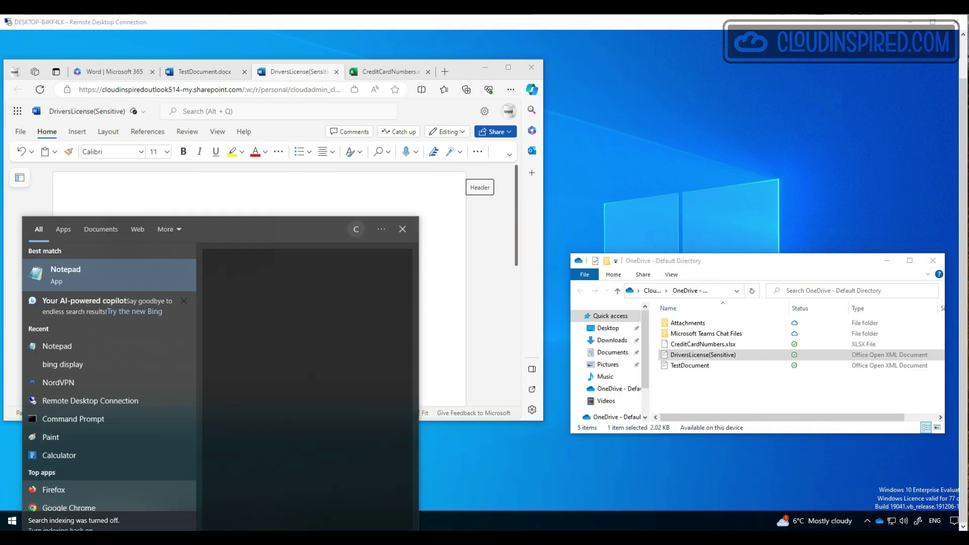
click(139, 273)
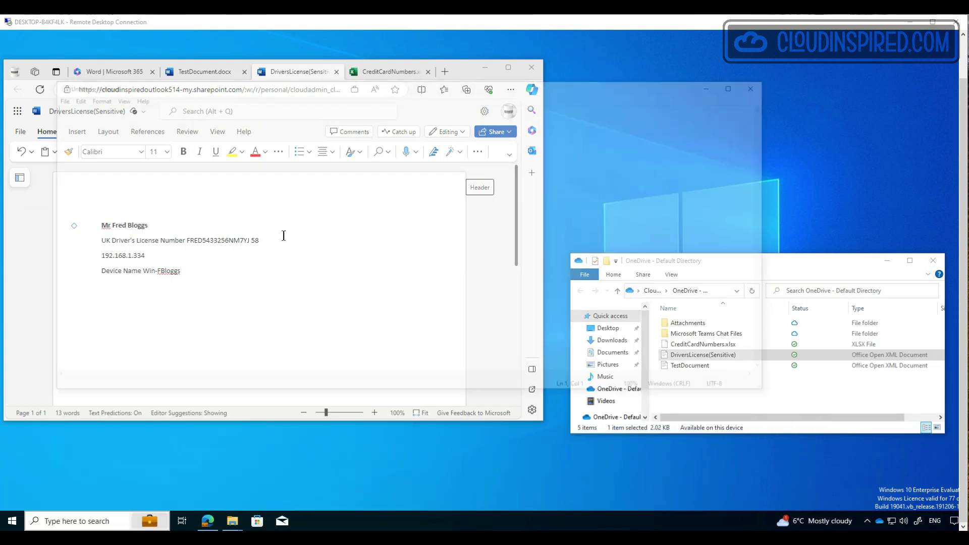
right_click(288, 150)
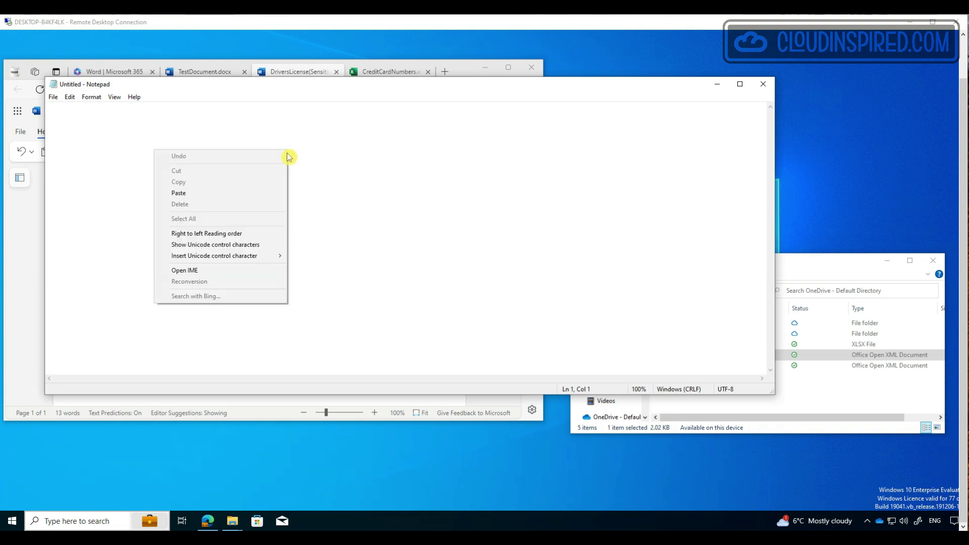
click(269, 193)
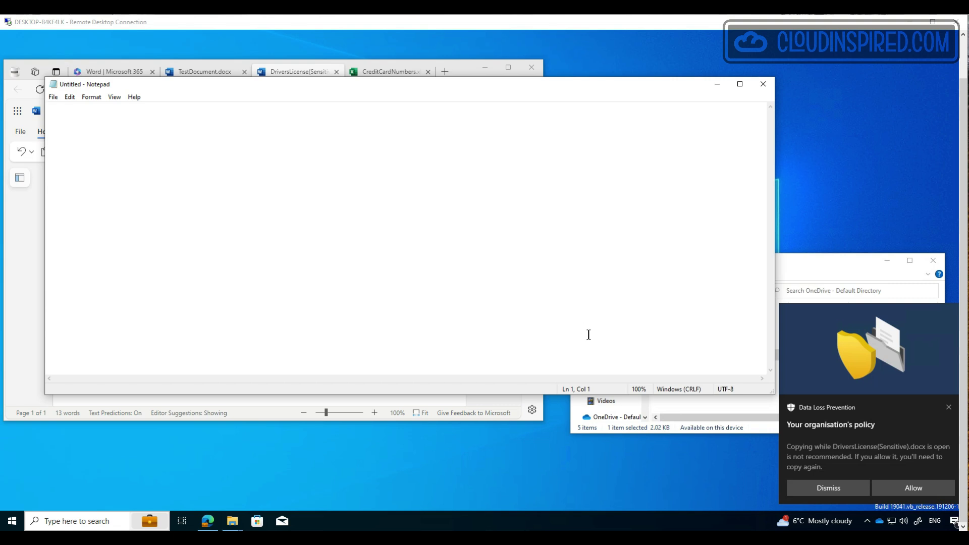
click(819, 489)
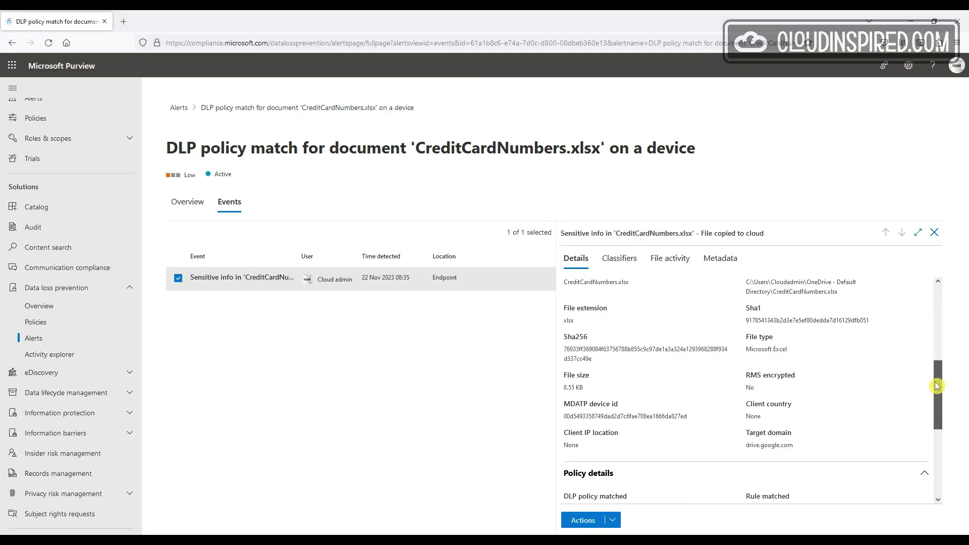
Step: Scroll the CreditCardNumbers.xlsx event details to the drive.google.com target and Block Domains policy details
scroll(831, 430, down, 2)
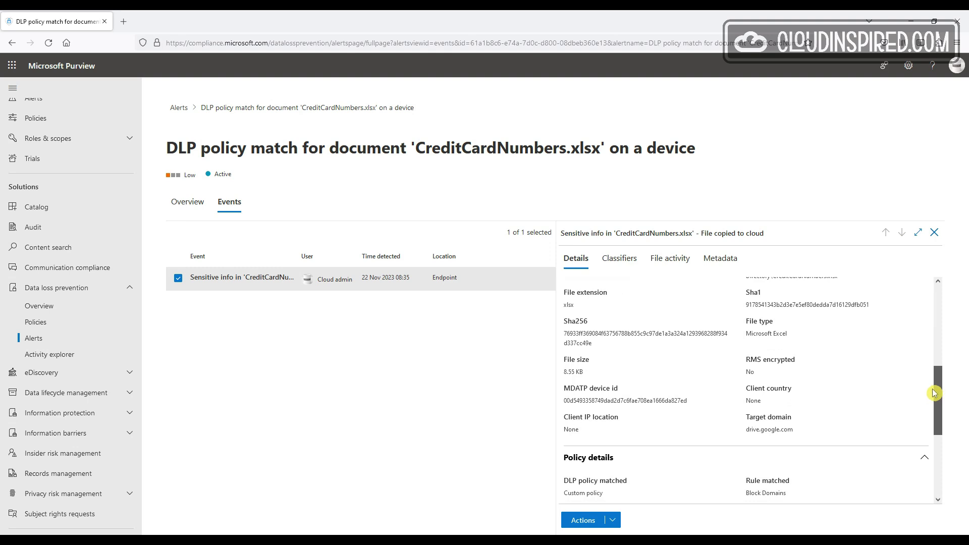
drag(802, 435, 744, 421)
click(876, 404)
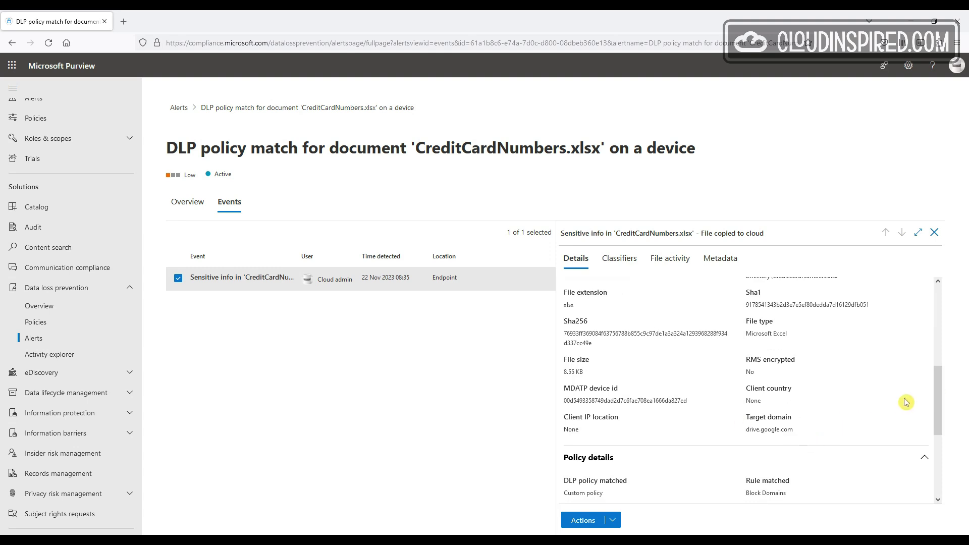
drag(942, 393, 944, 460)
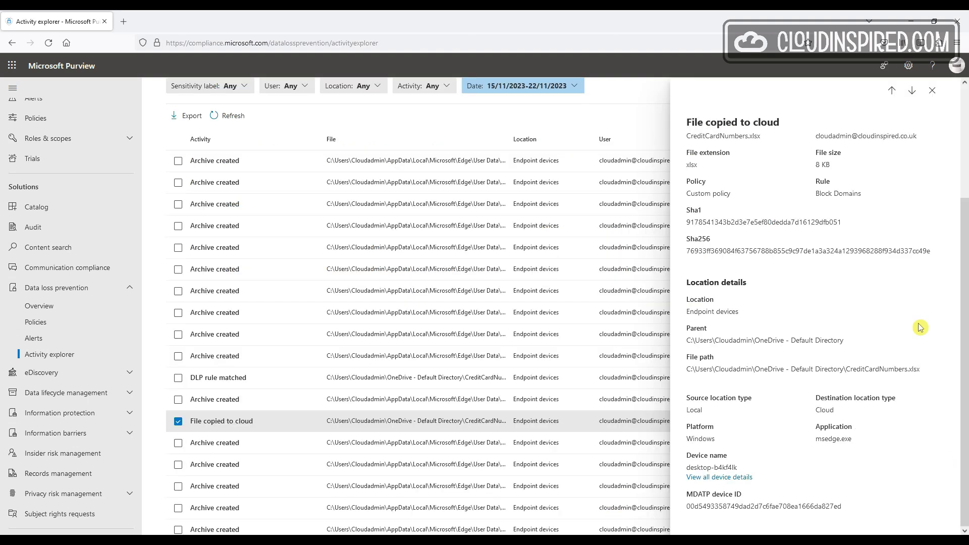
Step: Inspect the copied file's path, then read the 22/11/2023 chart counts: 17 rule matches, 4 cloud copies
drag(934, 378, 684, 364)
click(918, 316)
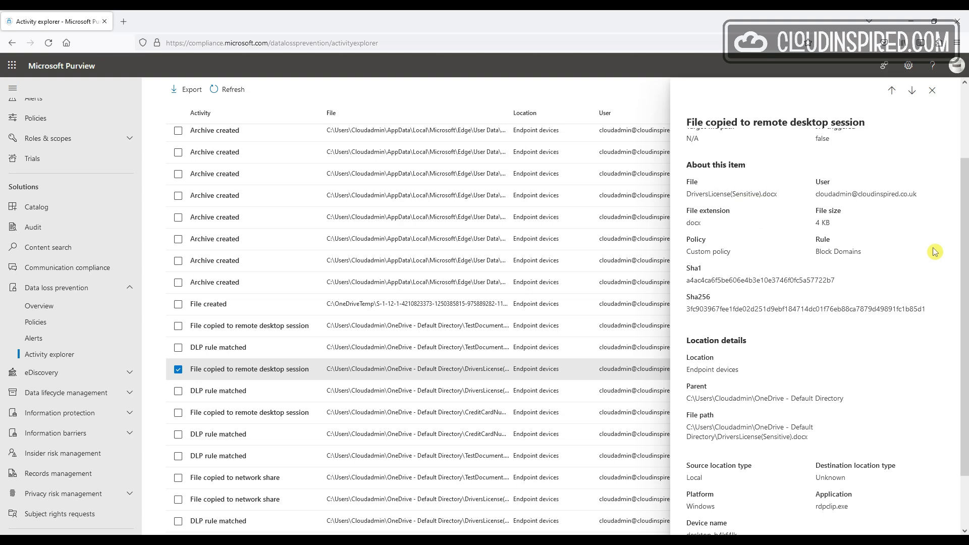
scroll(936, 252, down, 2)
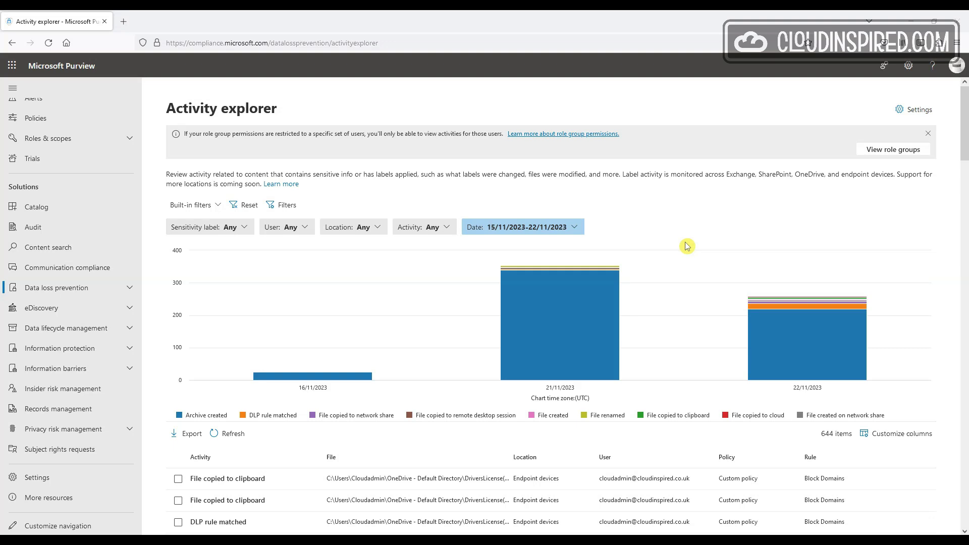
mouse_move(568, 322)
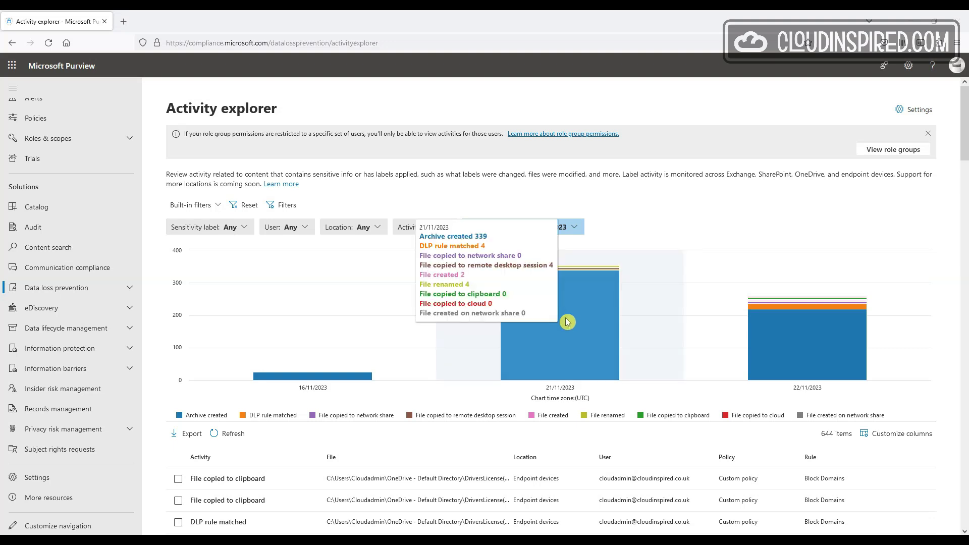
mouse_move(797, 342)
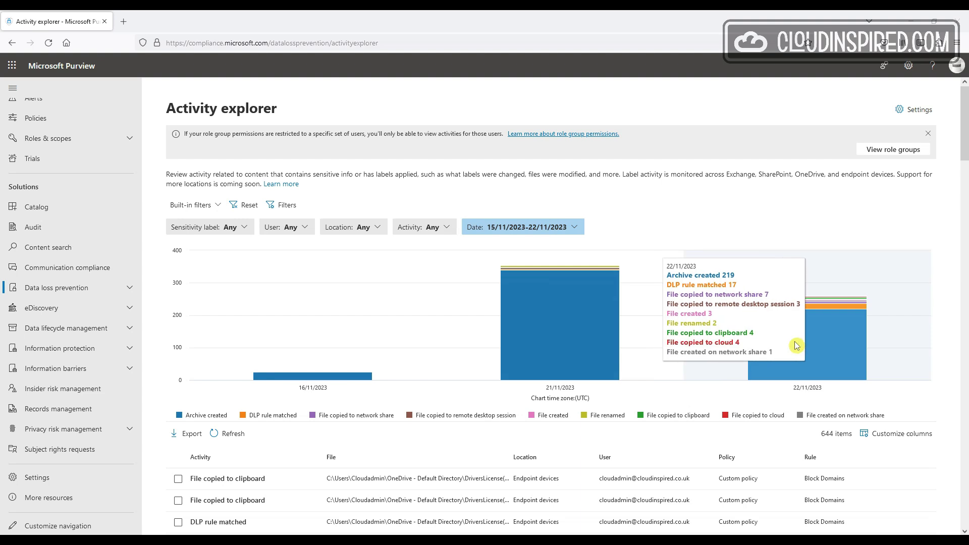